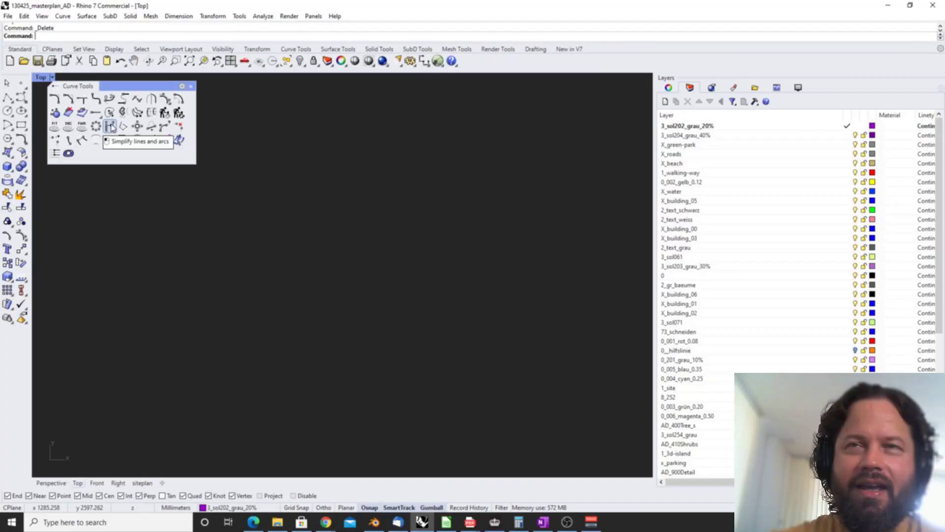
Step: Preview the Top viewport in Shaded and Rendered display modes, return it to Wireframe, and bring the layer list back
left_click_drag(120, 87, 147, 93)
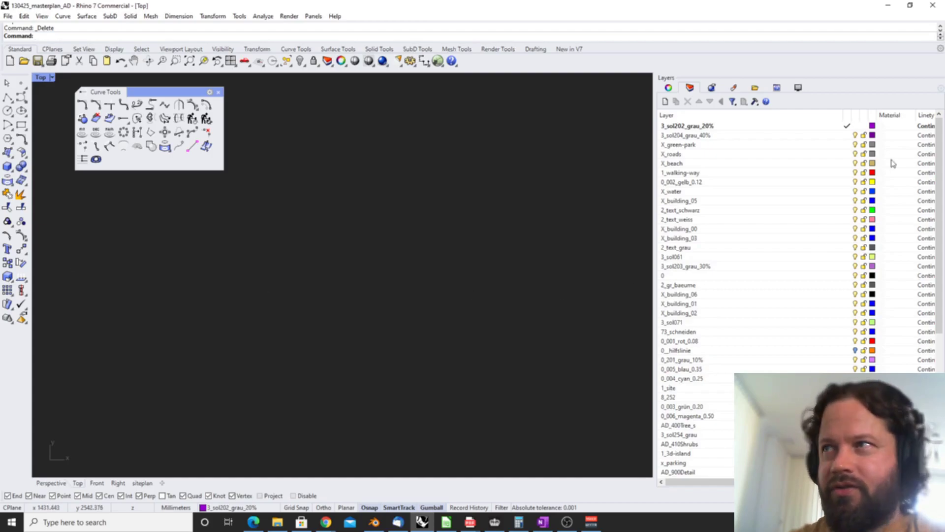
left_click(798, 88)
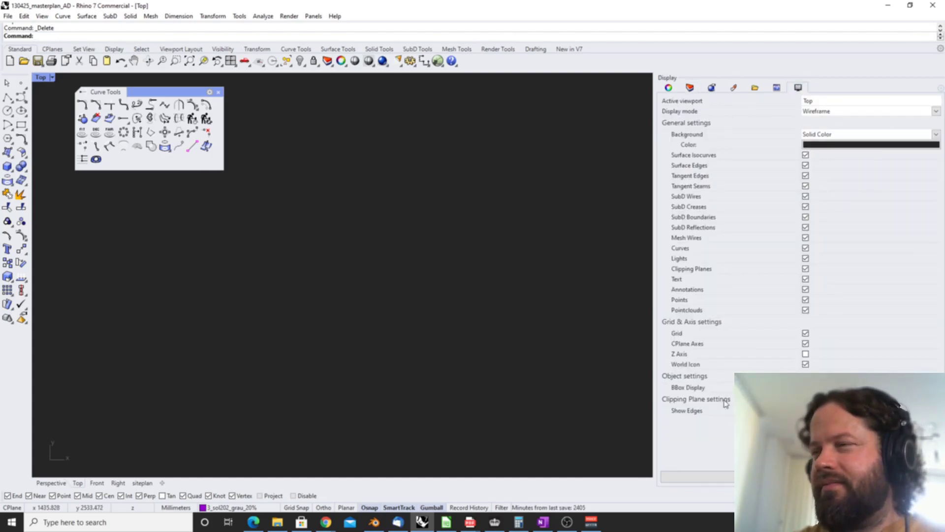
left_click(41, 78)
left_click(67, 126)
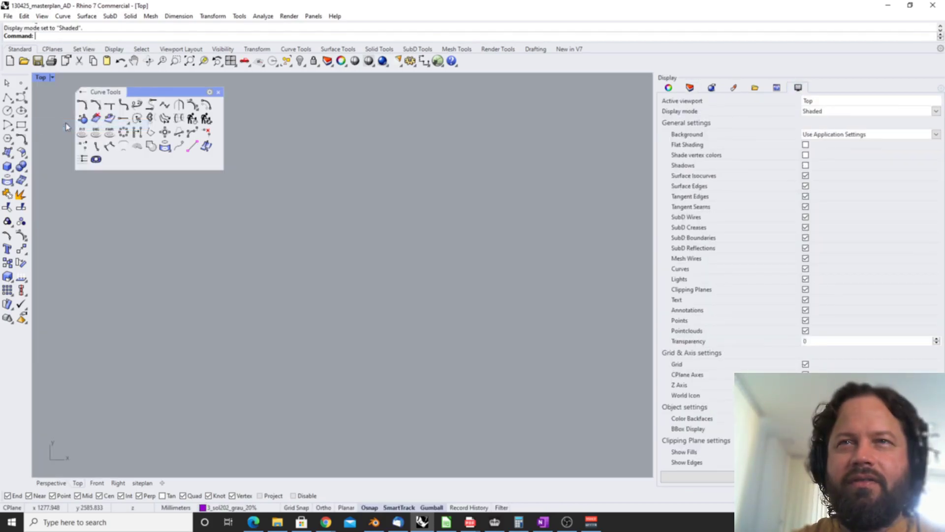
left_click(42, 78)
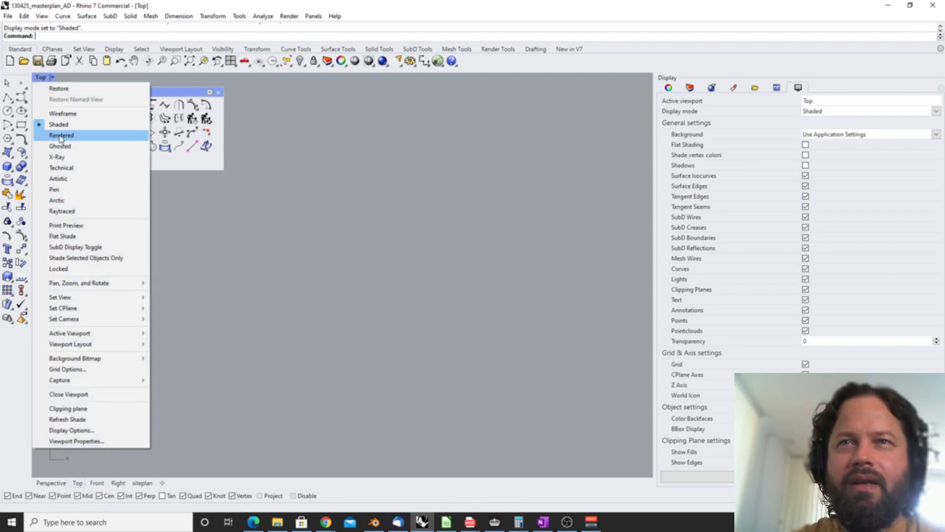
left_click(61, 135)
left_click(41, 77)
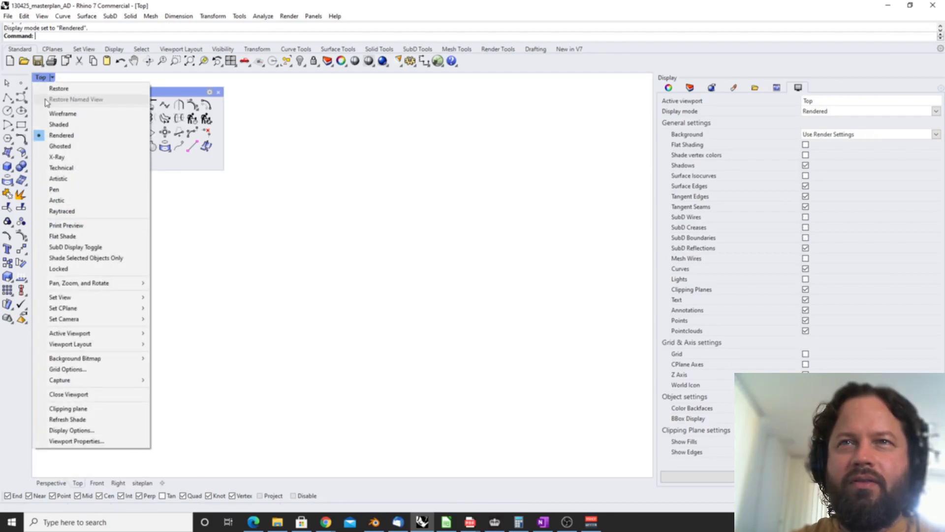
left_click(60, 113)
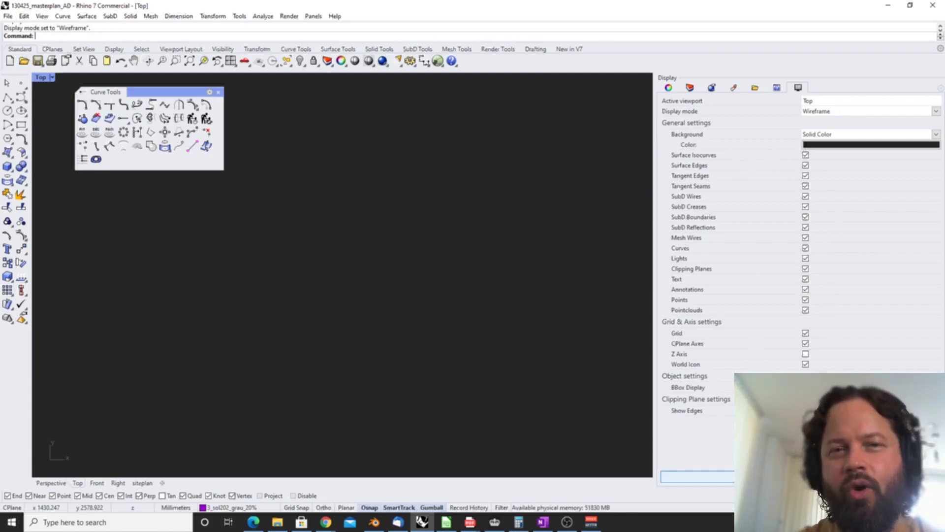
left_click(668, 87)
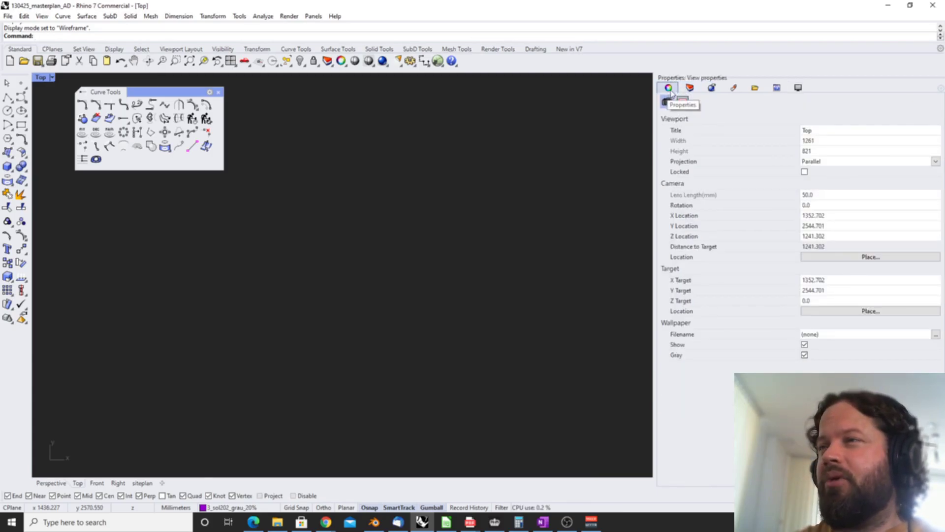
left_click(691, 89)
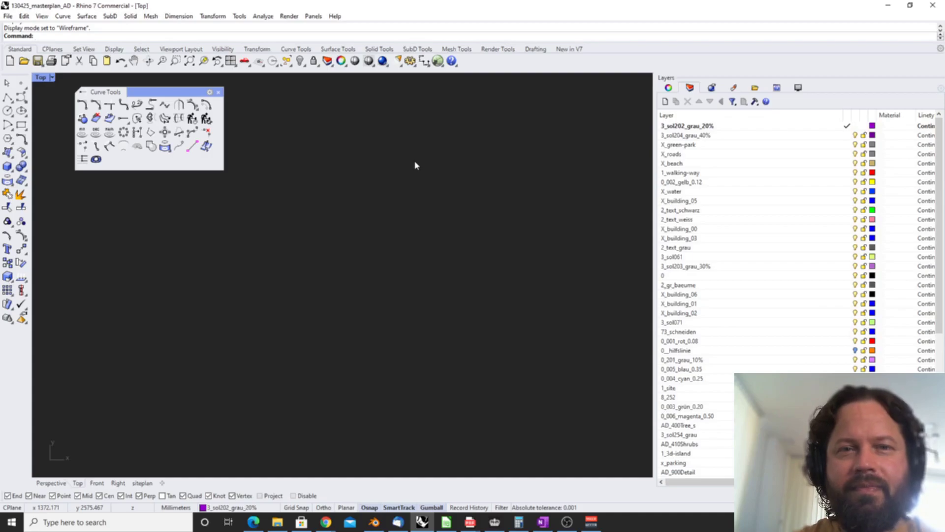
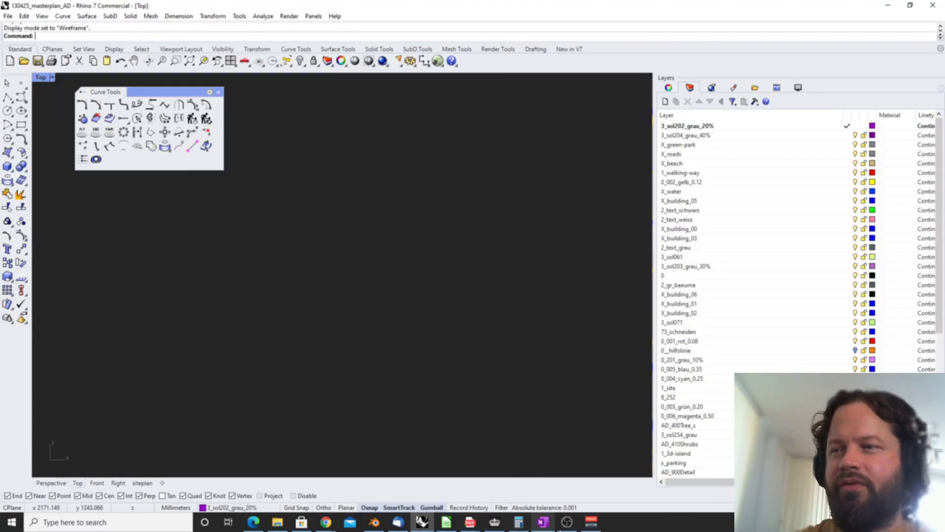
left_click(567, 522)
left_click(814, 49)
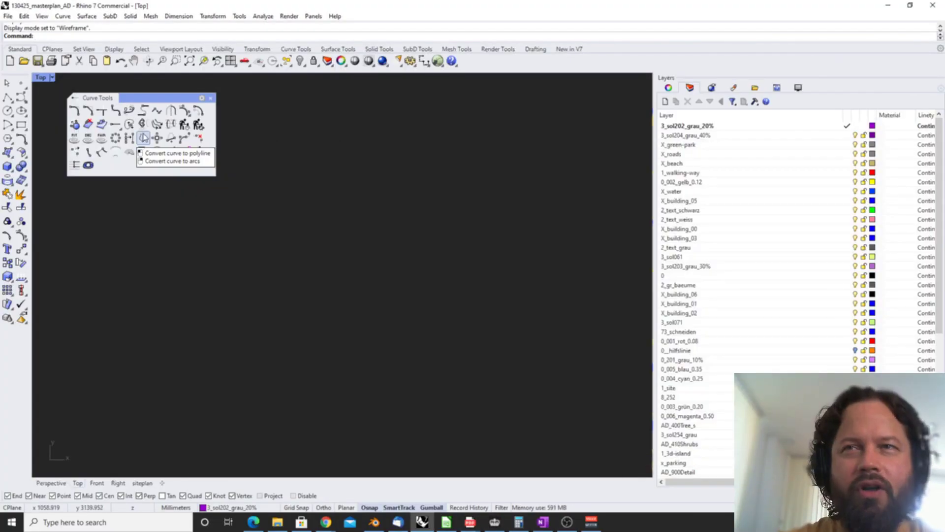
Step: Draw an open S-shaped degree 3 control point curve across the middle of the Top viewport
left_click(21, 97)
left_click(181, 344)
left_click(210, 245)
left_click(276, 232)
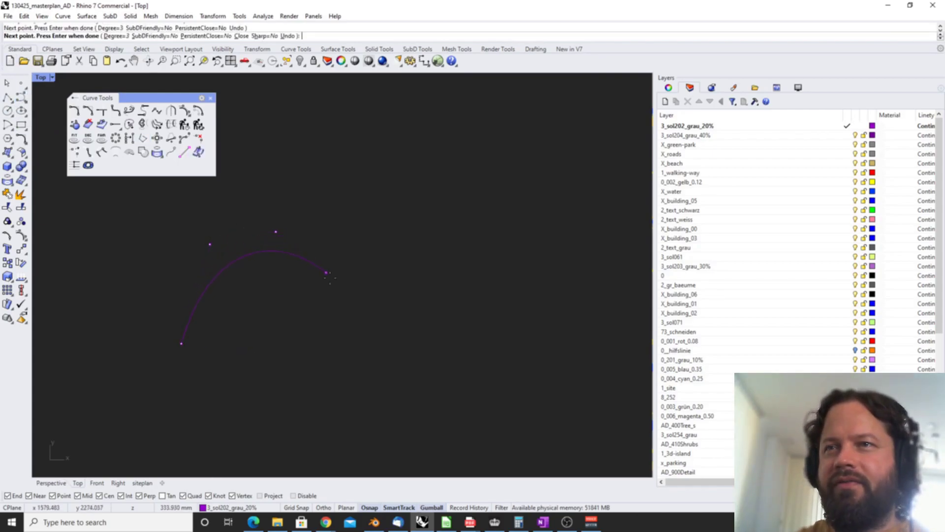
left_click(338, 285)
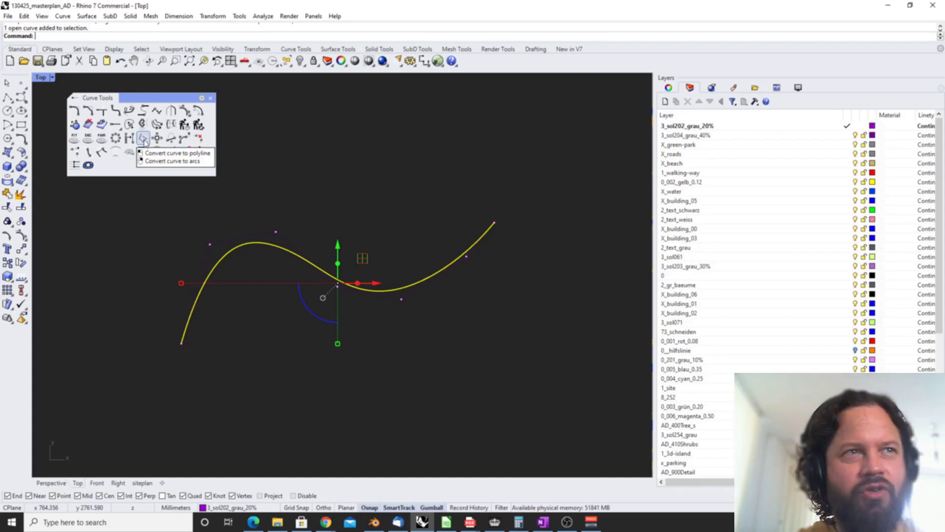
Step: Preview converting the curve to a polyline with Output=Lines and inspect the spacing of its segment points
left_click(143, 138)
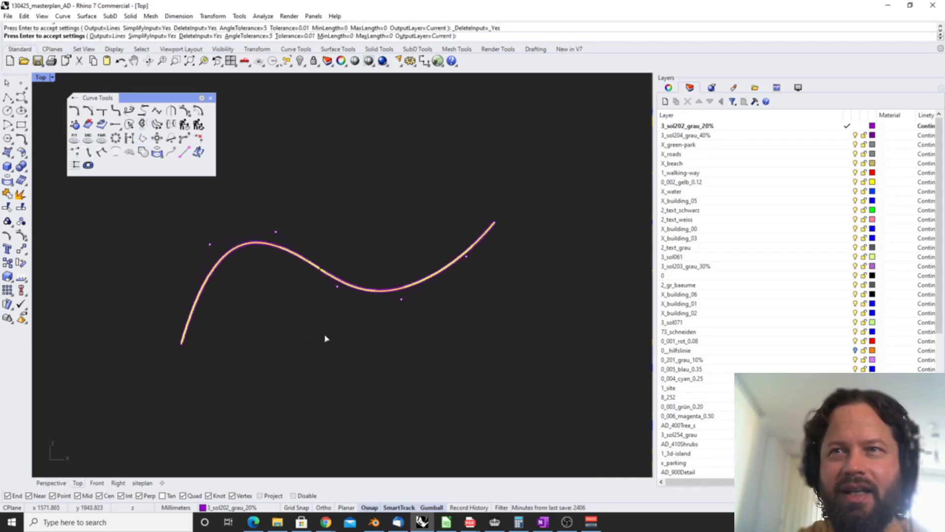
scroll(278, 246, "up", 5)
scroll(278, 246, "up", 6)
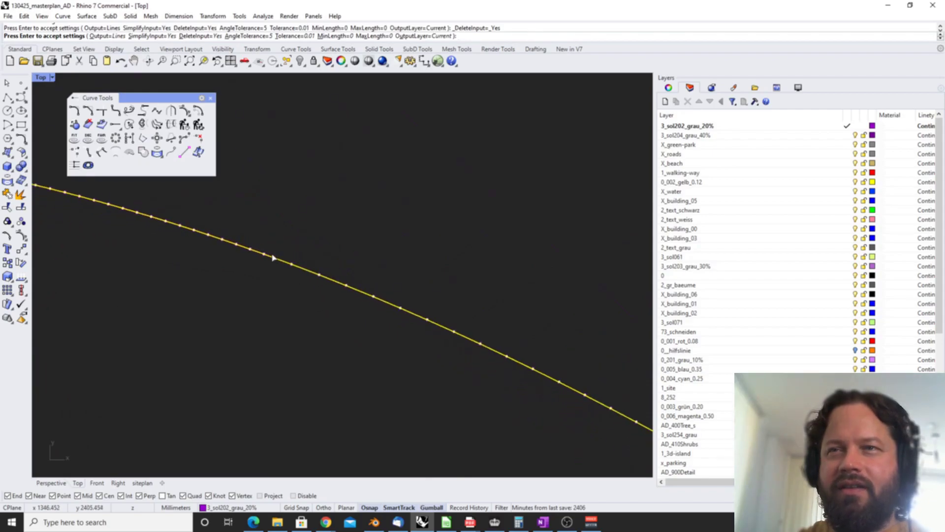
scroll(365, 306, "down", 4)
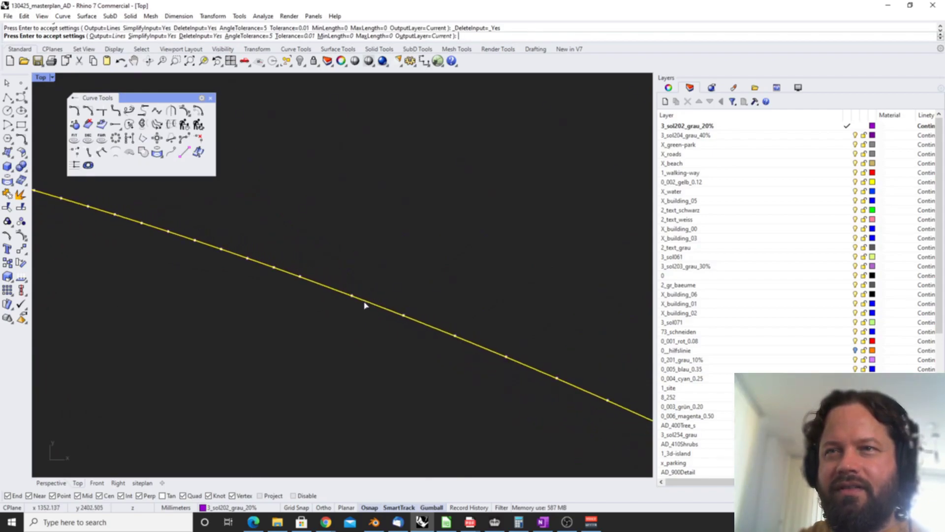
scroll(123, 255, "down", 3)
scroll(323, 277, "up", 4)
scroll(282, 295, "up", 2)
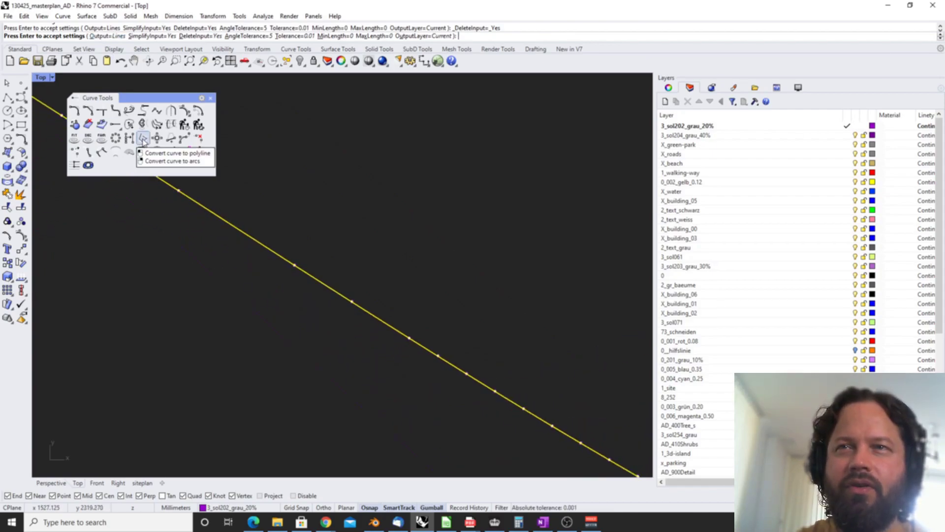
Step: Preview the curve conversion with Output set to Arcs, return it to Lines, and open the OutputLayer option
left_click(103, 37)
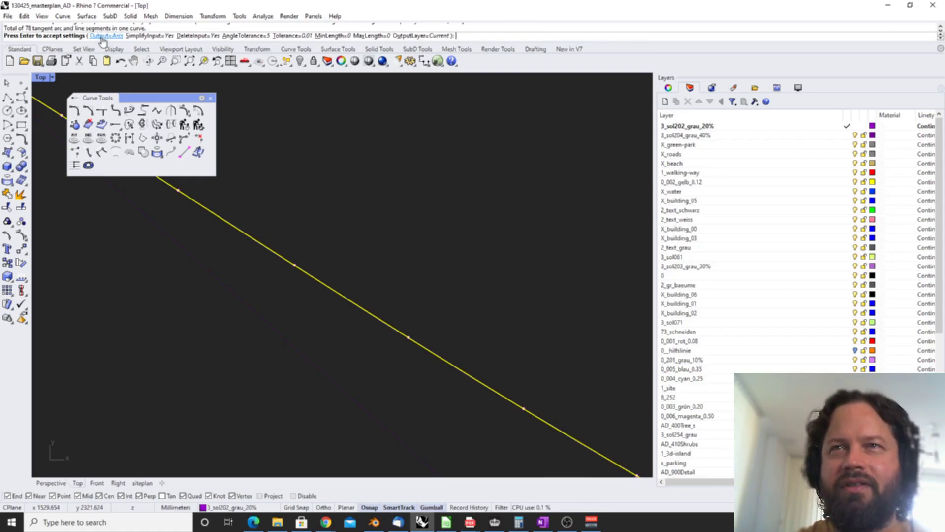
left_click(105, 36)
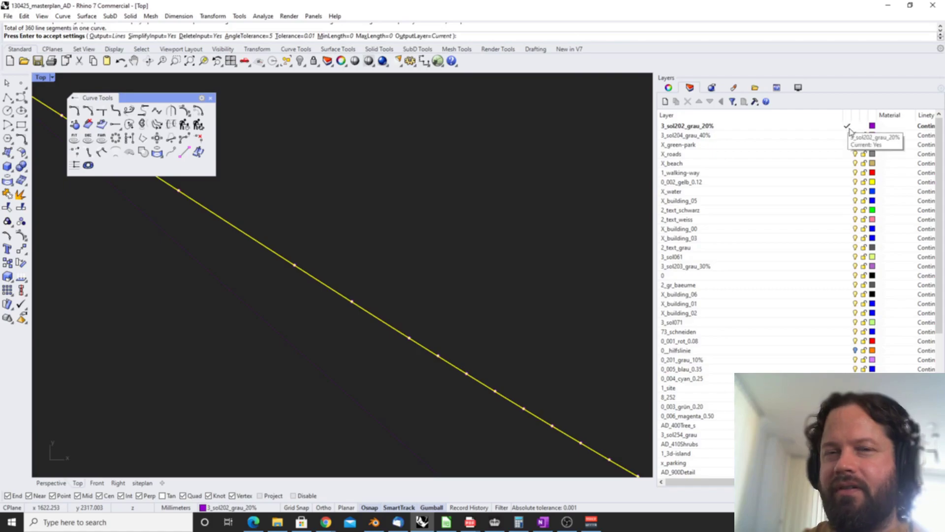
left_click(420, 36)
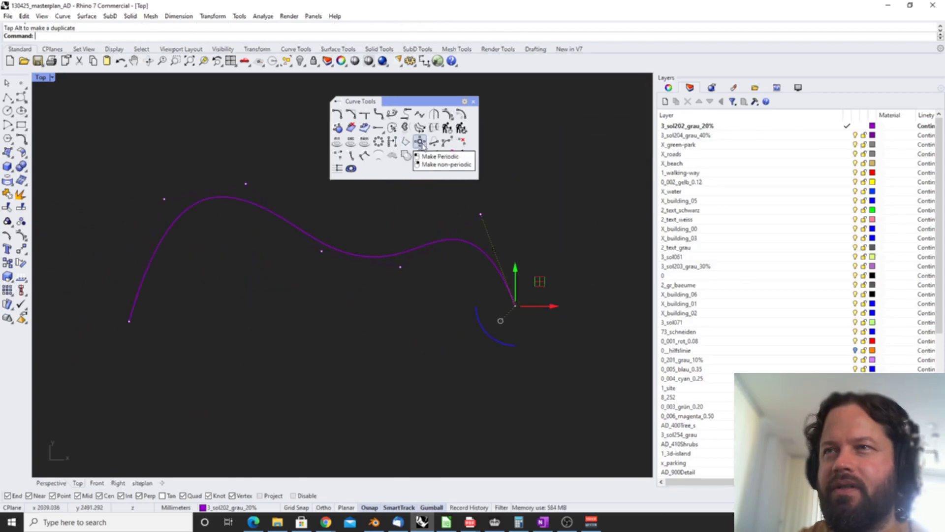
Step: Try making the open wavy curve periodic with DeleteInput set to Yes, and undo it
left_click(264, 150)
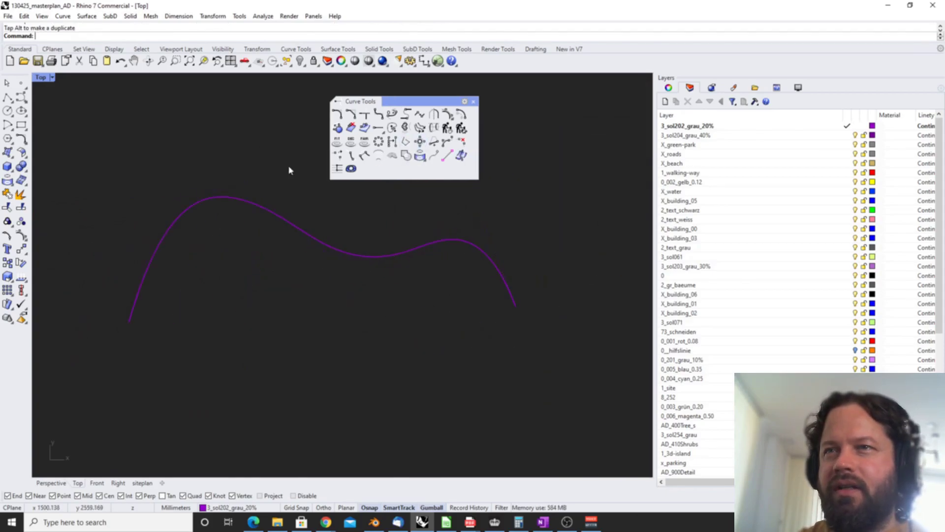
left_click(421, 143)
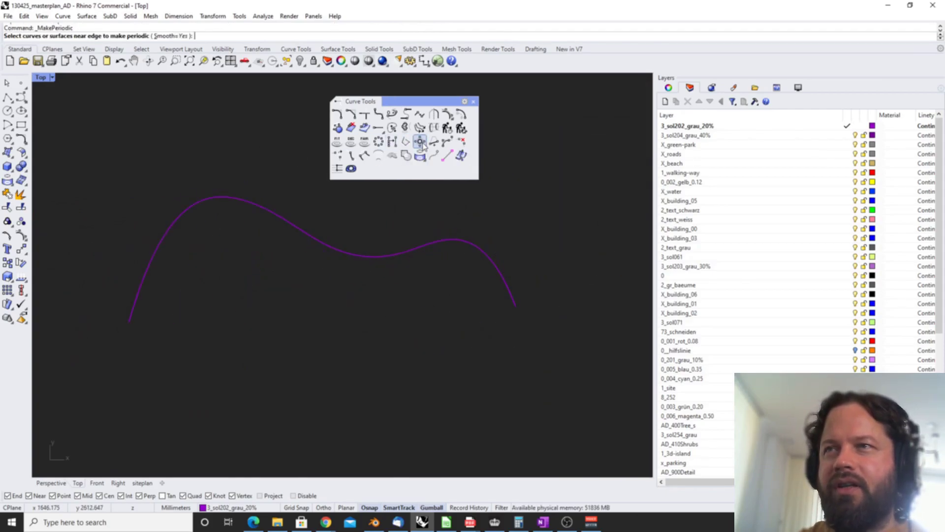
left_click(288, 226)
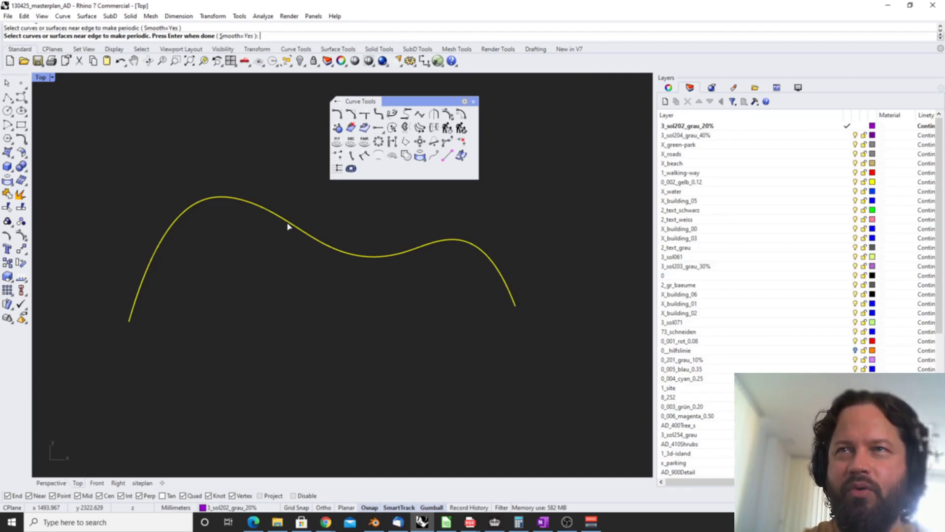
key("Return")
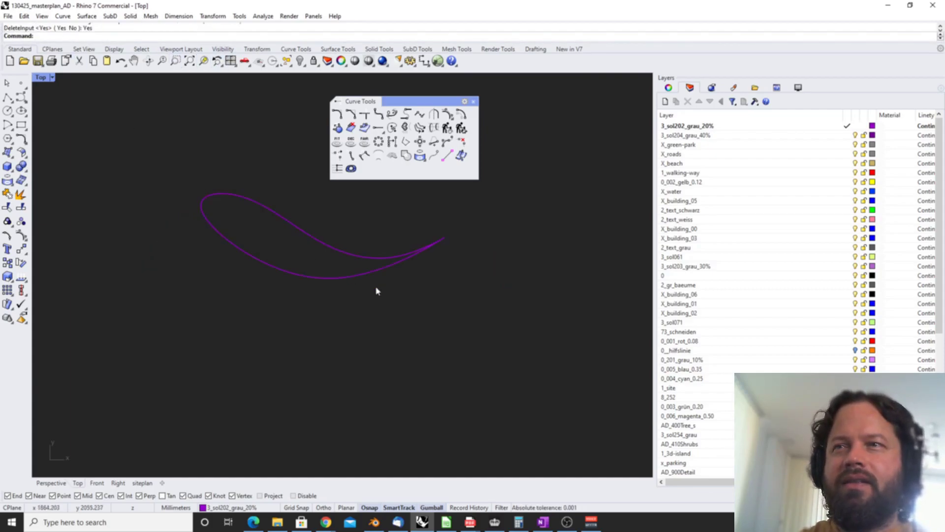
right_click_drag(332, 309, 327, 333)
left_click(313, 274)
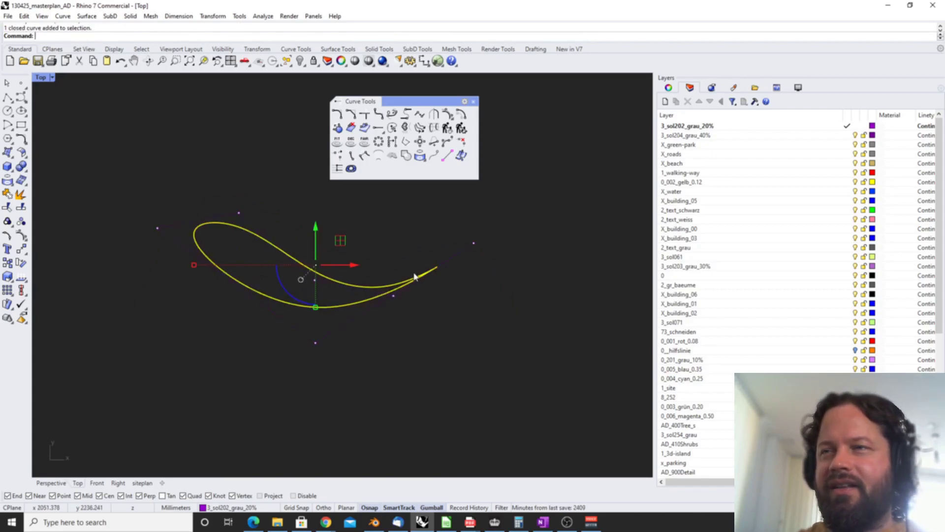
key("ctrl+z")
Step: Make the open curve periodic with Smooth=Yes and delete the input curve
left_click(280, 197)
left_click(275, 245)
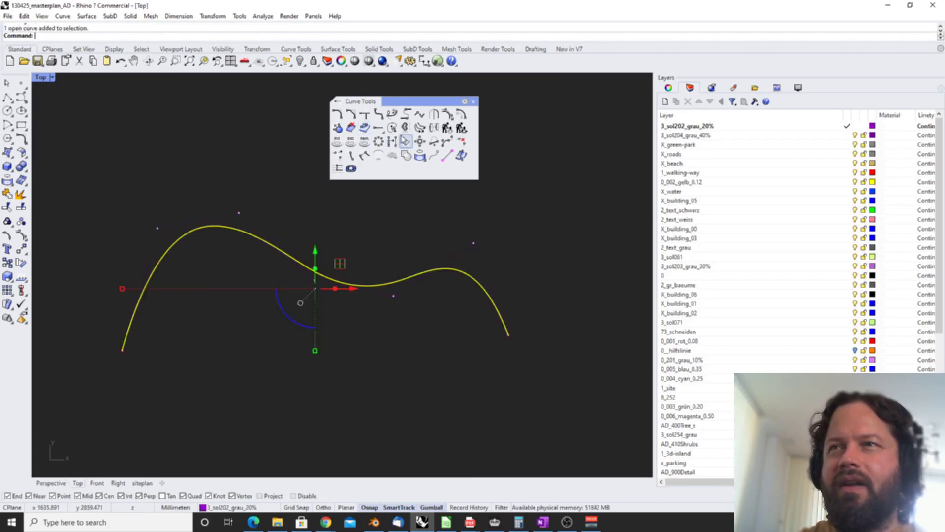
left_click(406, 156)
type("s")
key("Return")
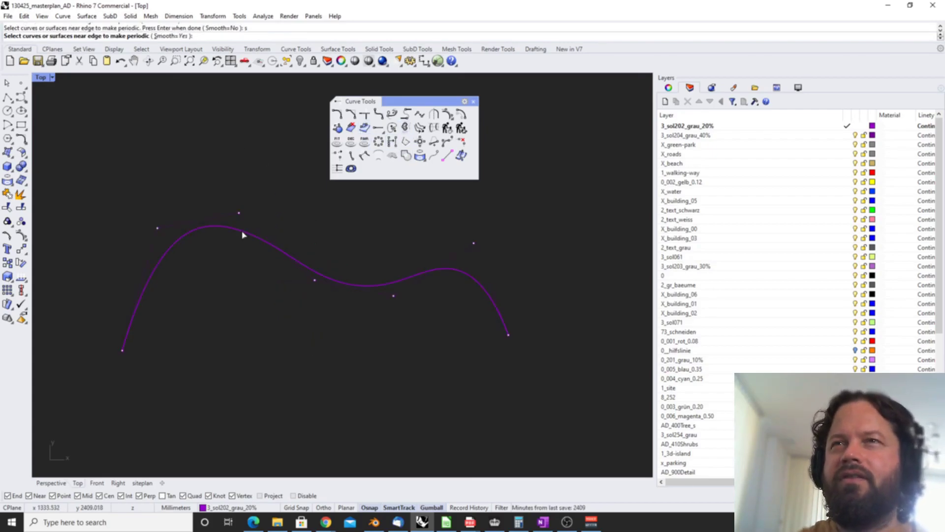
left_click(242, 235)
key("Return")
type("y")
key("Return")
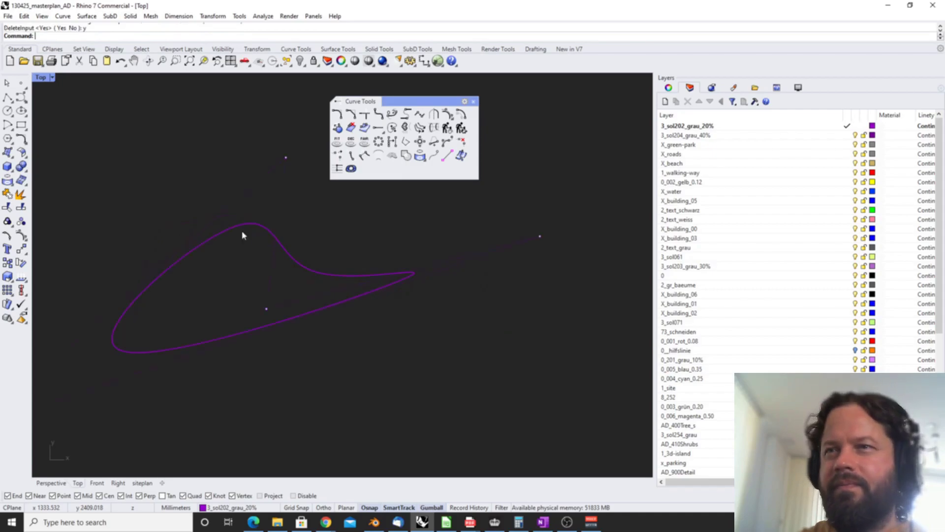
Step: Reshape the closed periodic curve by moving its control points
left_click_drag(291, 225, 494, 278)
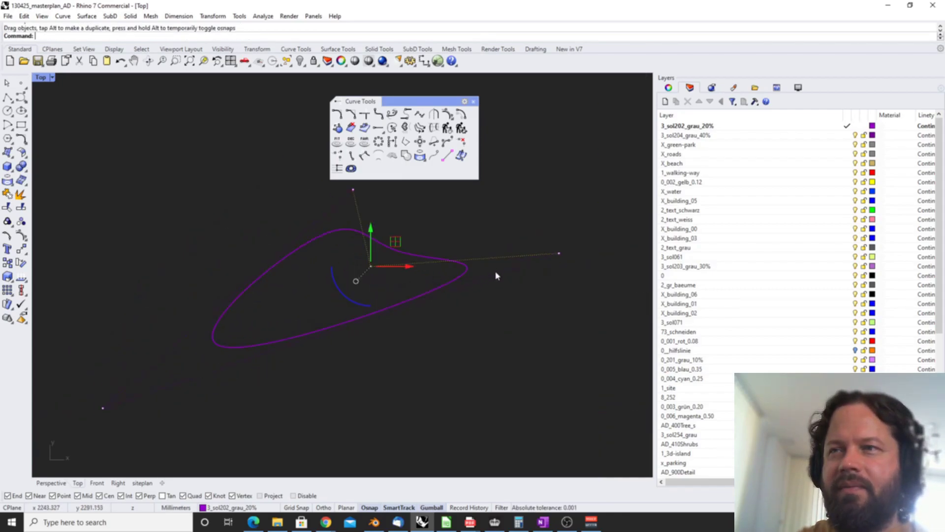
left_click_drag(558, 259, 541, 305)
mouse_move(353, 189)
left_mouse_down()
mouse_move(306, 186)
mouse_move(344, 192)
left_mouse_up()
left_click(343, 339)
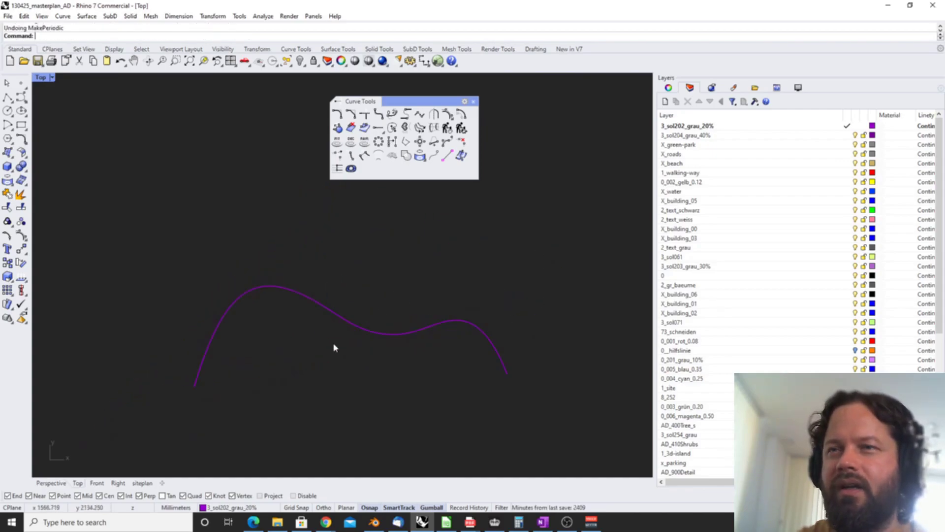
Step: Close the open curve with the CloseCrv command, check the closed outline, and undo the closure
left_click(347, 323)
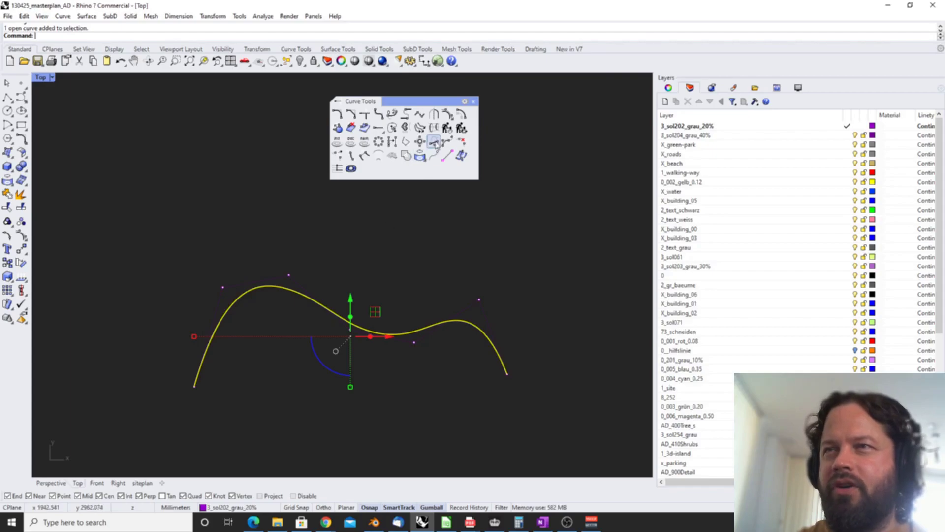
left_click(399, 220)
left_click(322, 304)
type("C")
type("loseCrv")
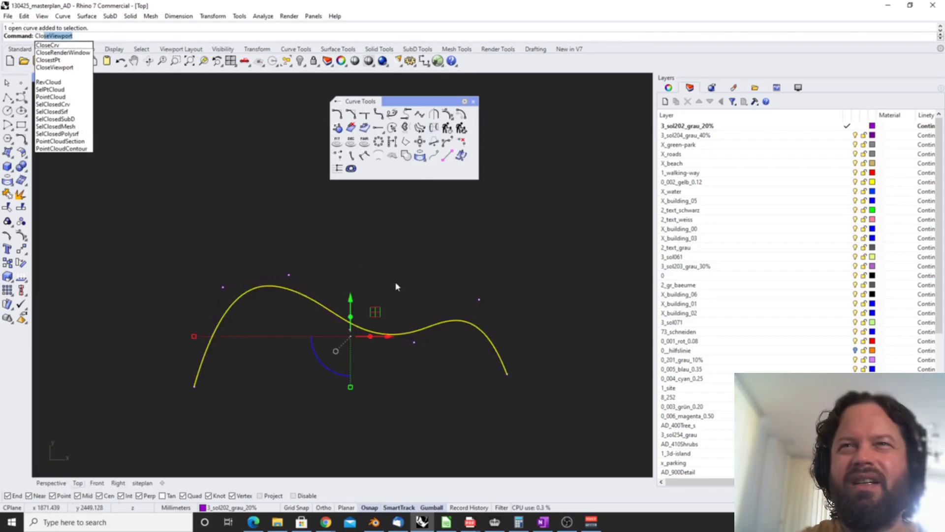
key("Return")
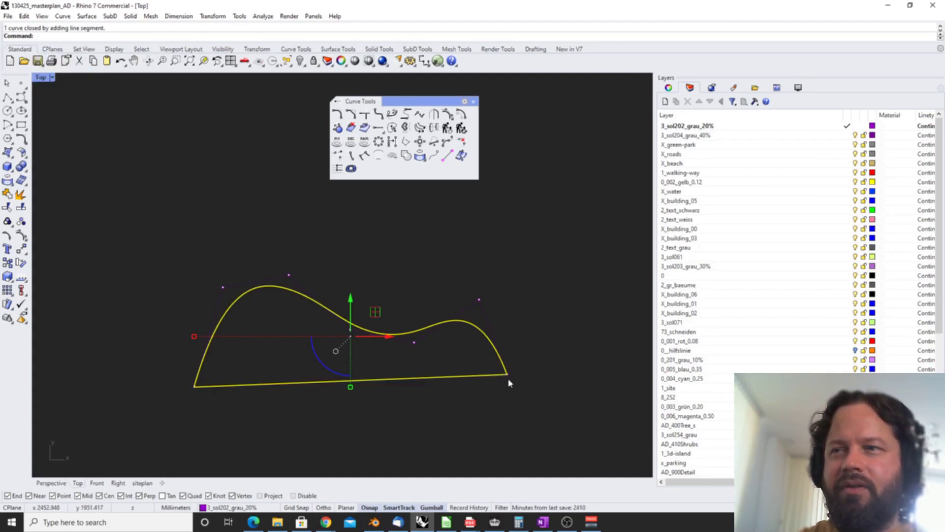
left_click(522, 384)
right_click_drag(522, 384, 522, 369)
left_click(375, 364)
left_click(329, 332)
scroll(330, 331, "up", 2)
key("ctrl+z")
Step: Select the open curve, close it with the close curve tool, and undo that closure
left_click(344, 296)
left_click(339, 220)
left_click(316, 274)
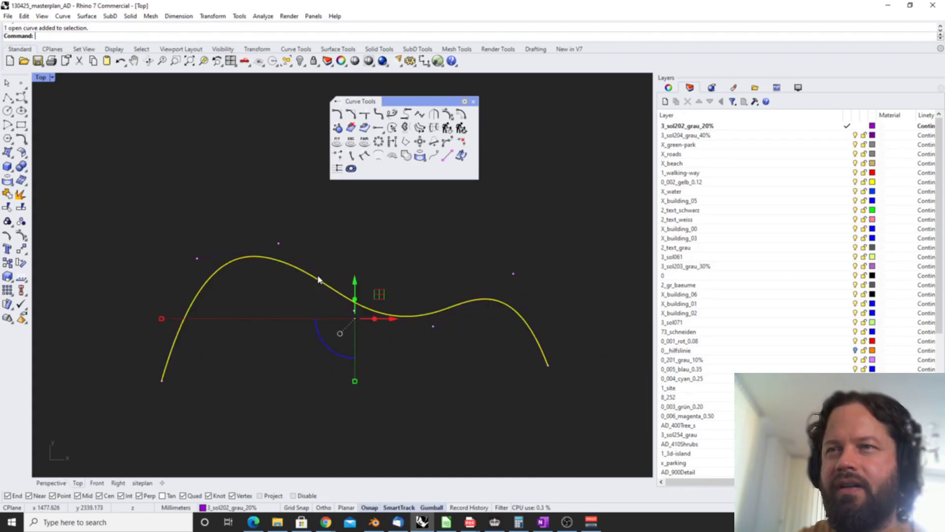
left_click(434, 144)
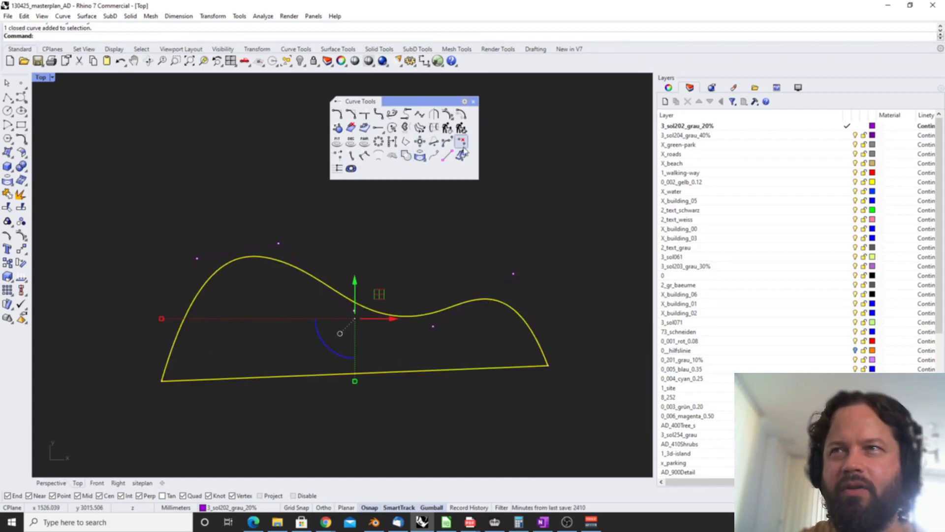
key("ctrl+z")
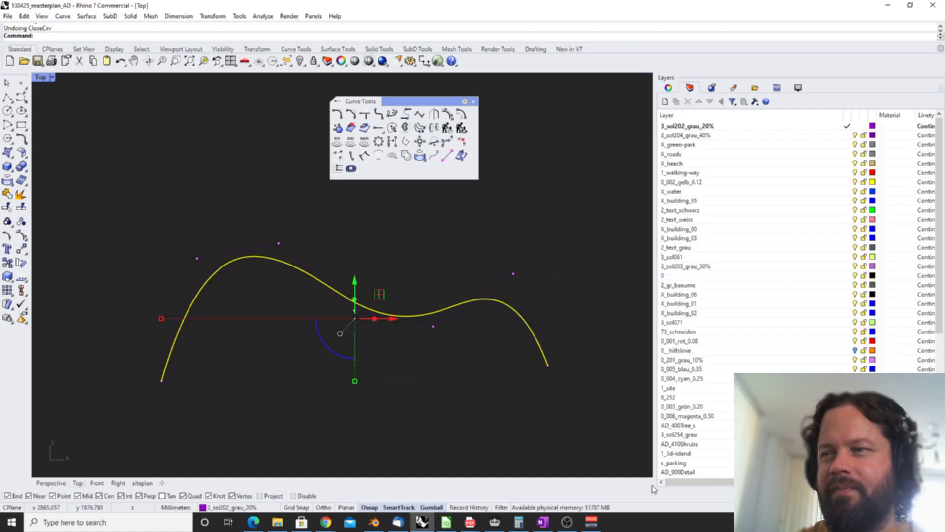
Step: Continue the open curve from its right end with control points, sweeping below it and up past its left end
left_click_drag(403, 100, 435, 89)
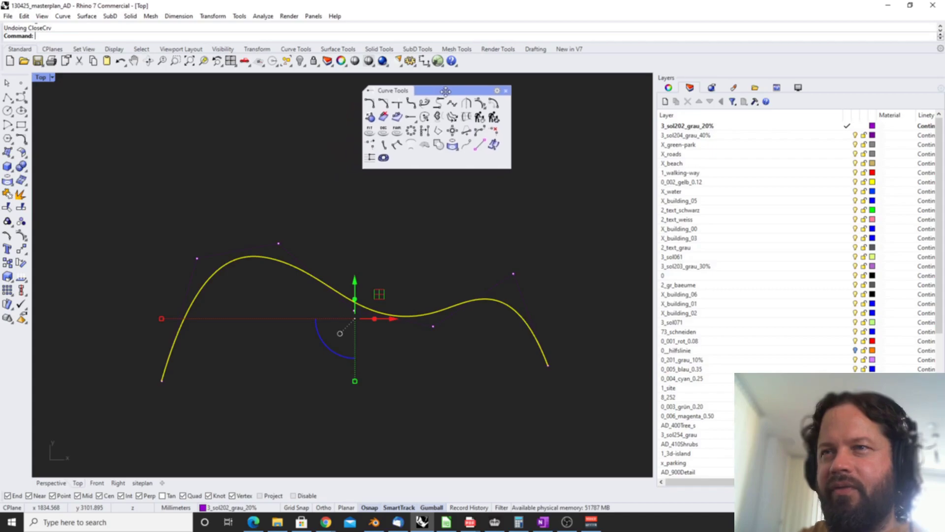
scroll(427, 286, "down", 2)
scroll(427, 286, "up", 1)
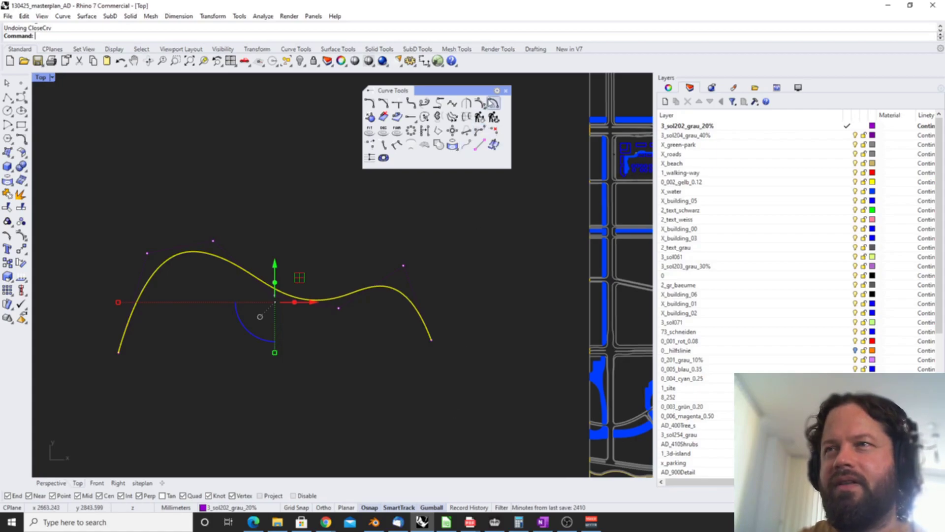
left_click(478, 131)
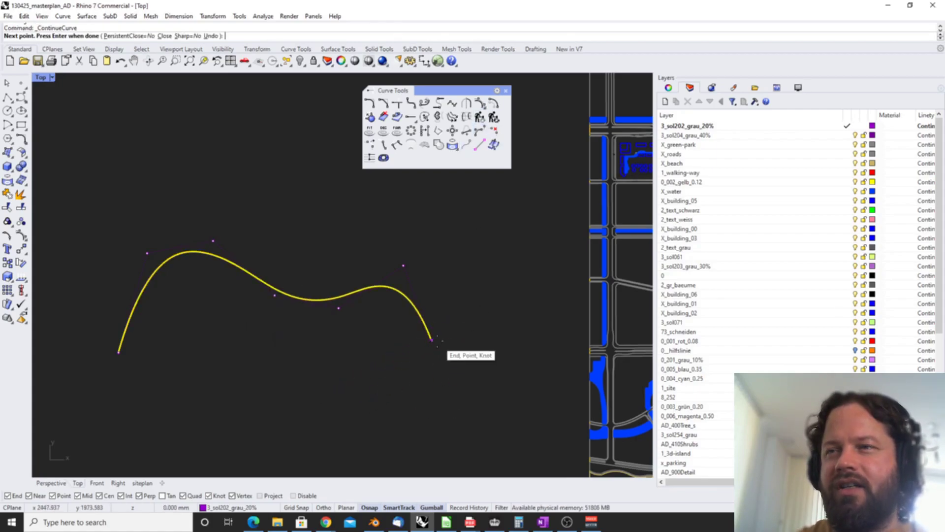
left_click(396, 406)
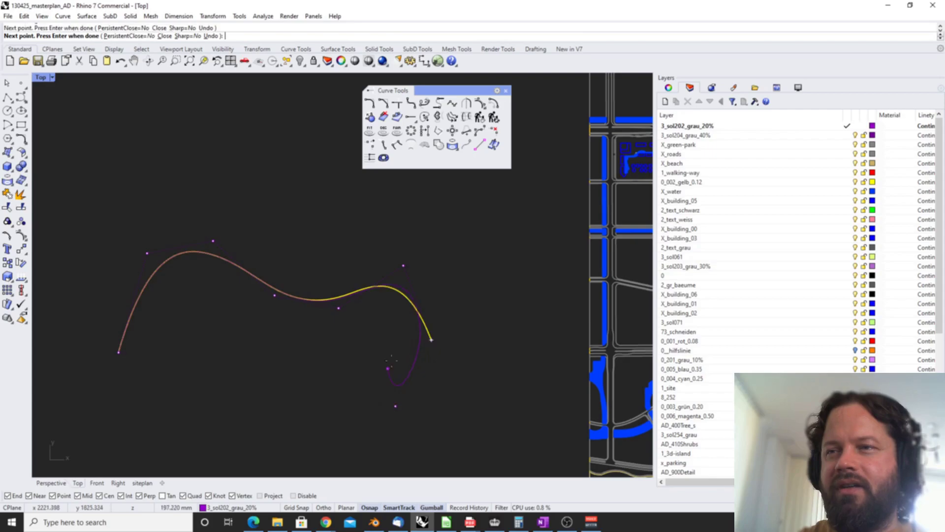
scroll(364, 406, "down", 3)
scroll(363, 406, "up", 4)
left_click(389, 376)
left_click(292, 391)
left_click(197, 363)
left_click(155, 309)
left_click(151, 235)
left_click(111, 191)
left_click(73, 197)
key("Return")
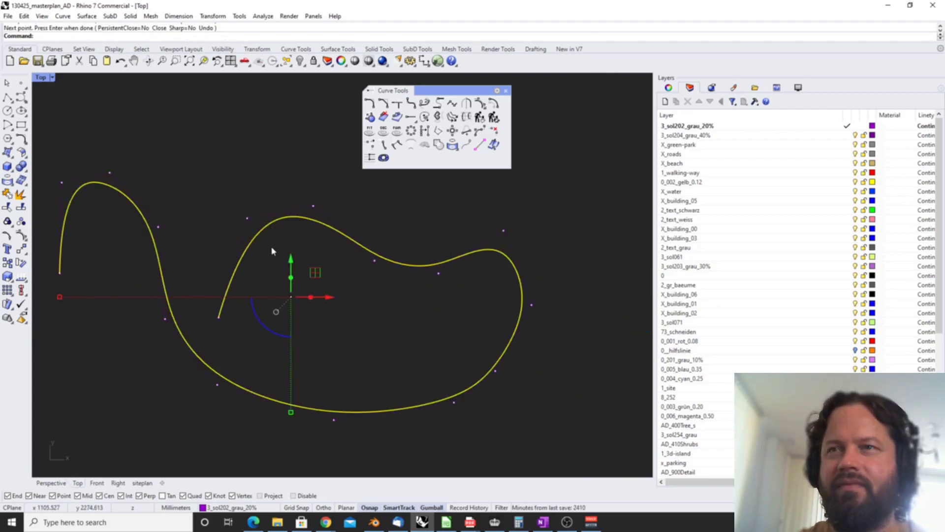
Step: Undo the control-point continuation of the curve and clear the selection
key("ctrl+z")
key("Escape")
scroll(313, 235, "down", 6)
key("Escape")
scroll(384, 247, "up", 4)
Step: Continue the open curve from its right end with interpolated points, looping back beneath it to beyond its left end
left_click(346, 249)
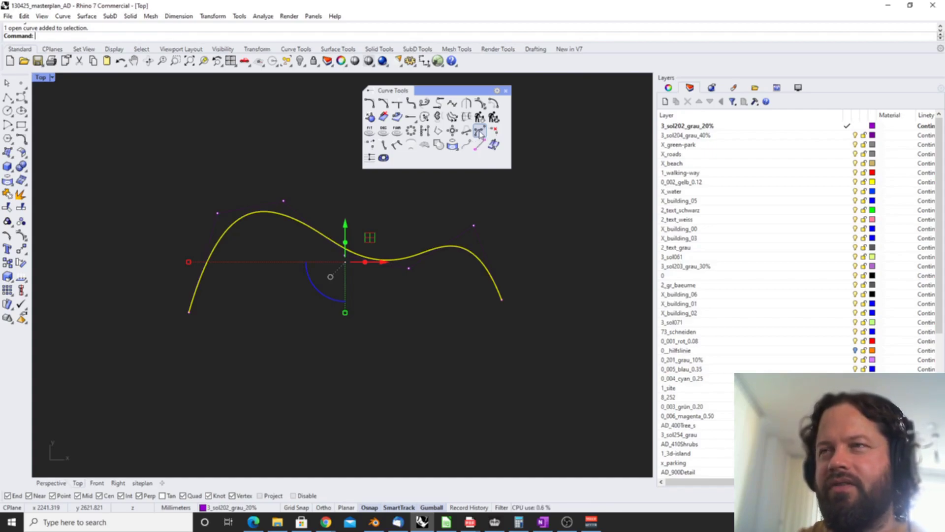
left_click(480, 132)
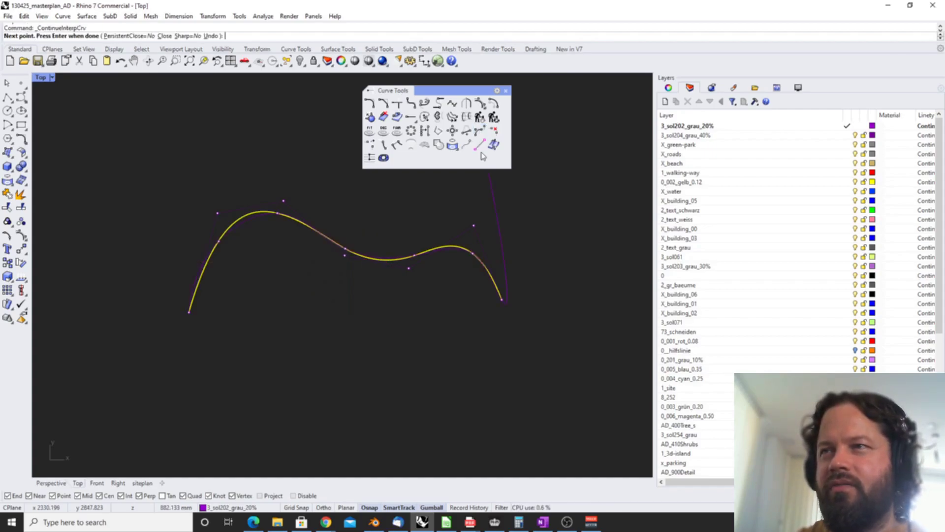
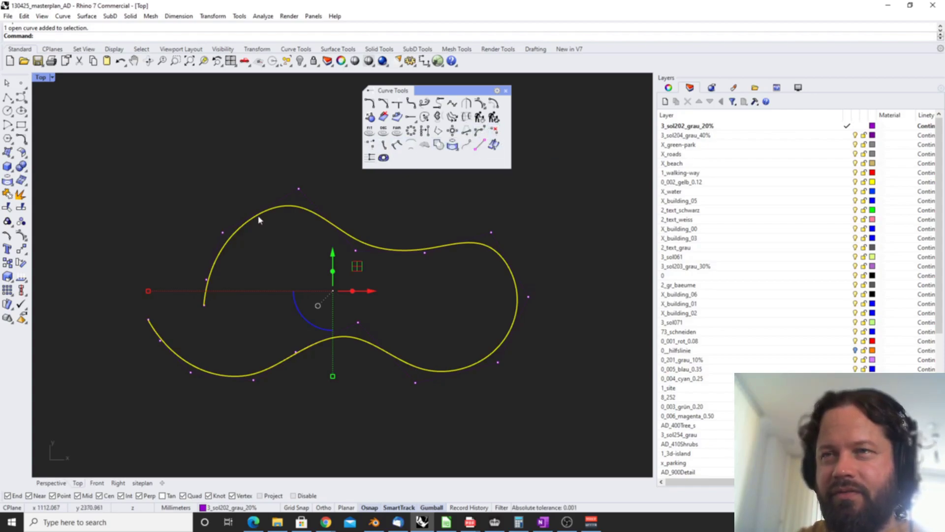
right_click_drag(258, 217, 256, 217)
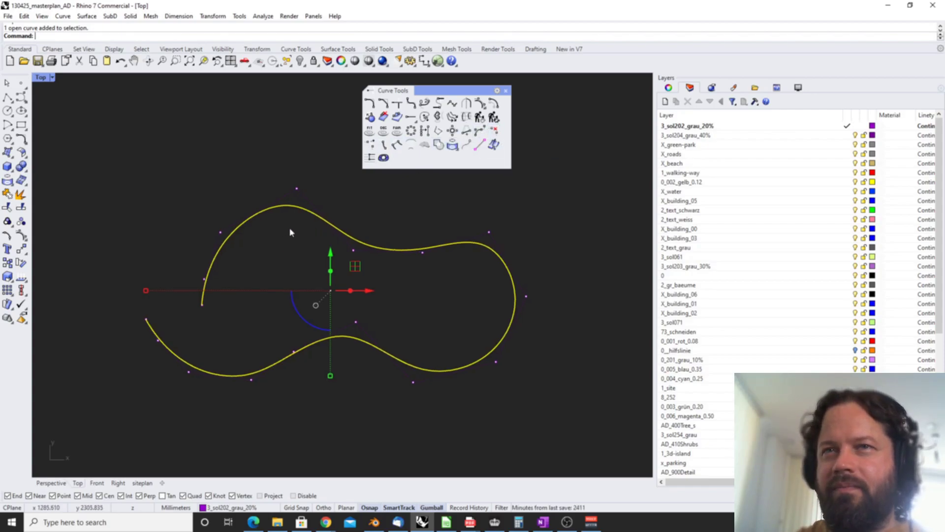
Step: Delete the sub-curve from the upper dip around to the right lobe, and undo the deletion
left_click(497, 132)
left_click(358, 241)
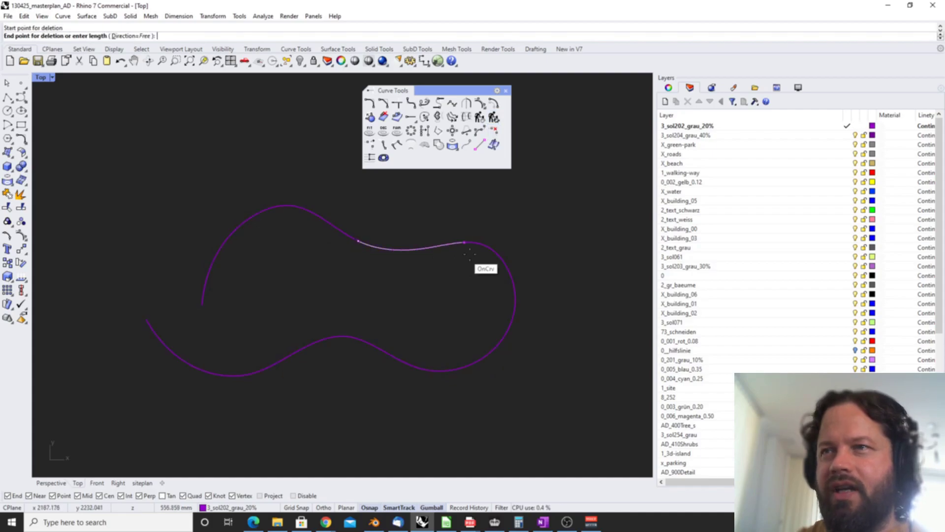
left_click(512, 314)
key("ctrl+z")
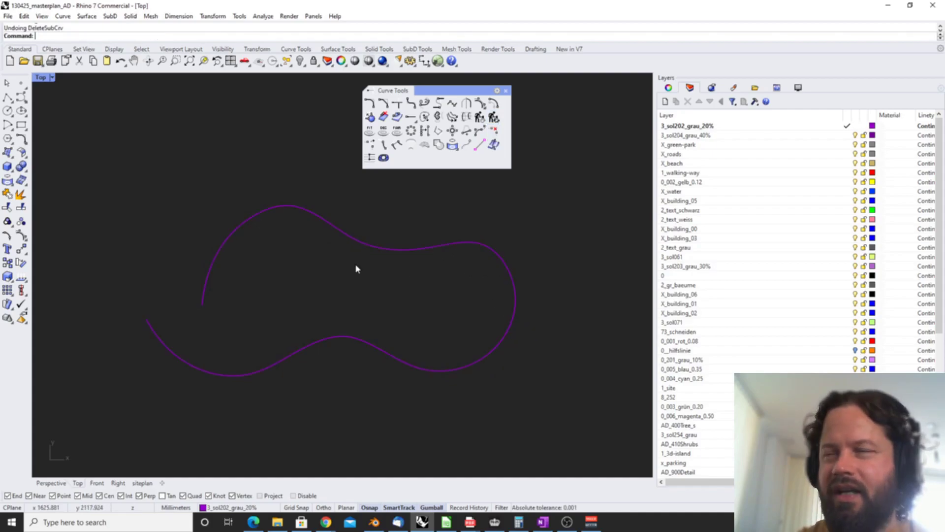
Step: Delete the sub-curve forming the upper-left hump of the large curve, and undo the deletion
left_click(498, 132)
left_click(212, 257)
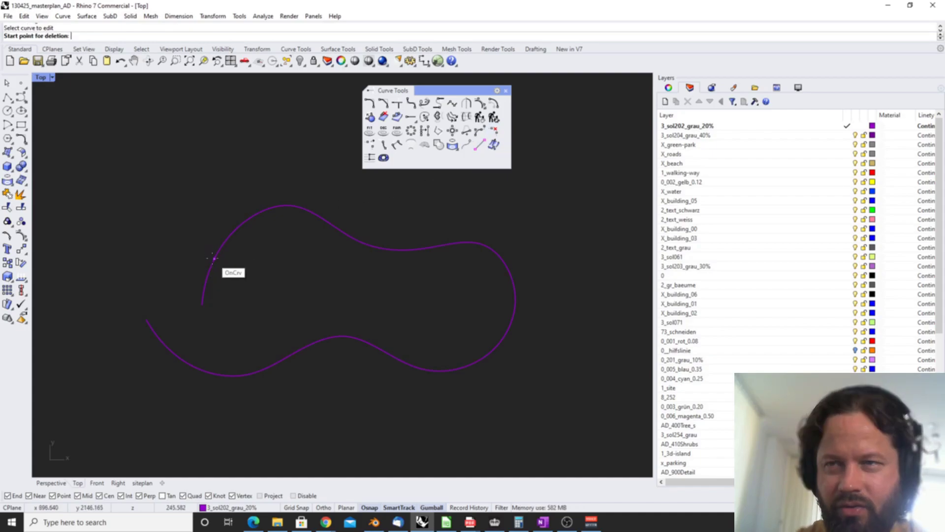
left_click(214, 257)
left_click(356, 243)
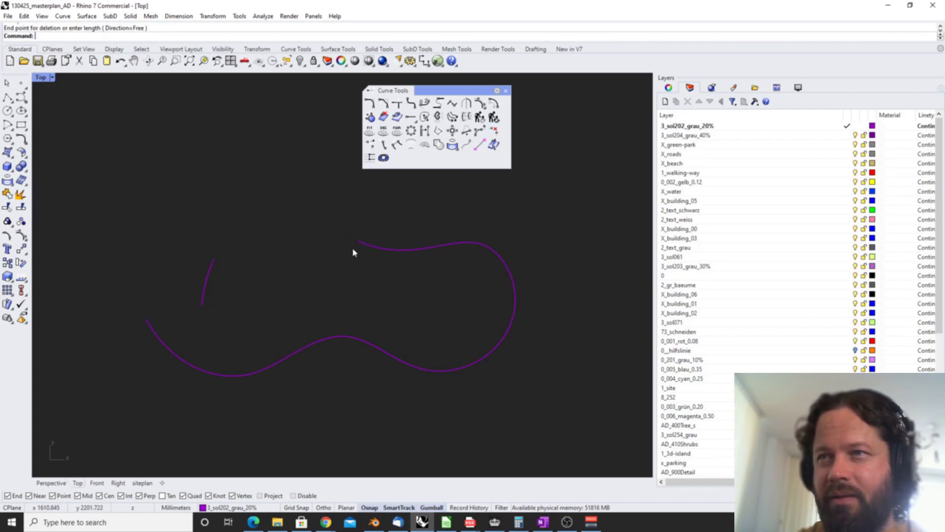
key("ctrl+z")
Step: Draw a line off the large curve's upper side and, below the curve, a polyline combining line and arc segments
left_click(355, 241)
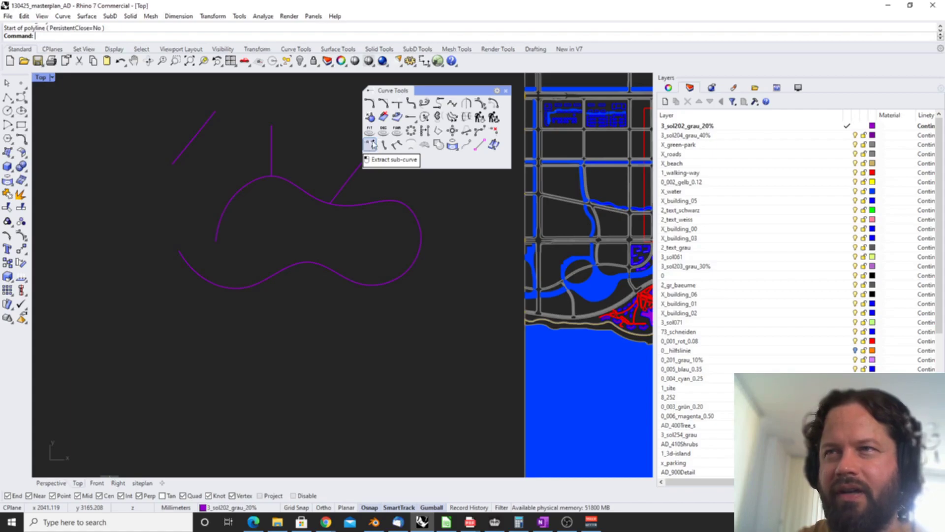
left_click(9, 98)
left_click(82, 317)
left_click(148, 370)
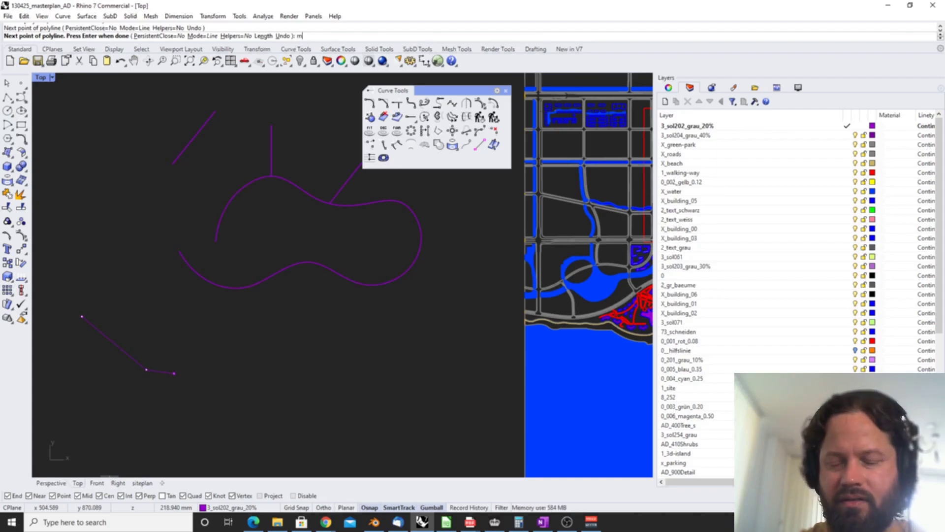
type("m")
key("Return")
left_click(235, 365)
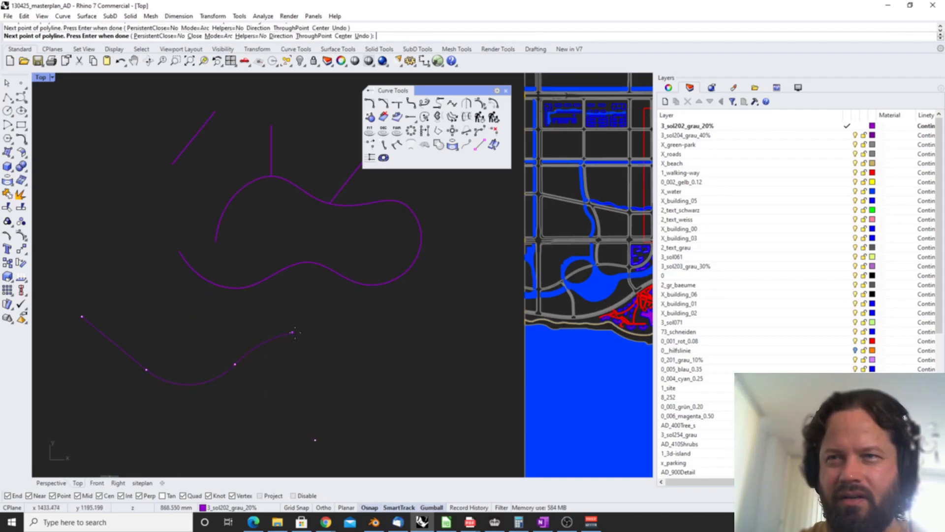
left_click(359, 340)
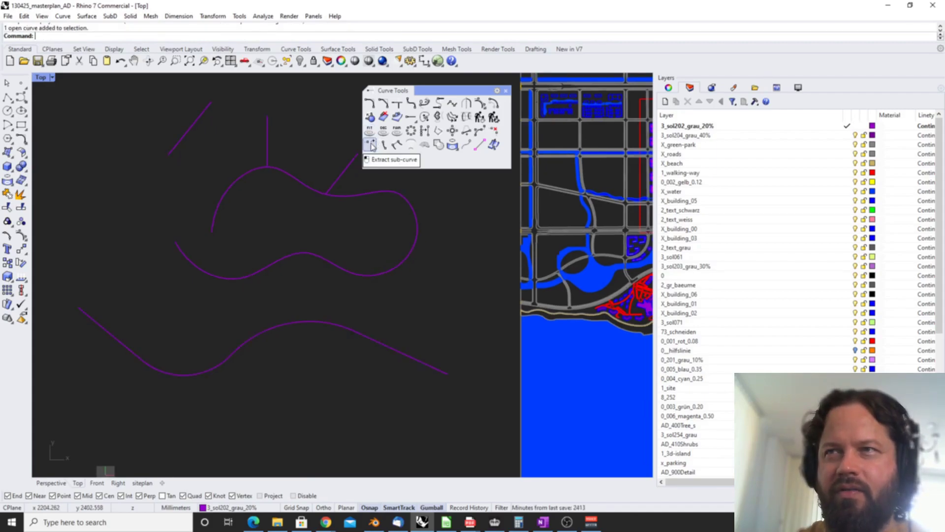
Step: Extract the first arc of the lower polyline as a sub-curve with Copy=No and Join=Yes
left_click(371, 146)
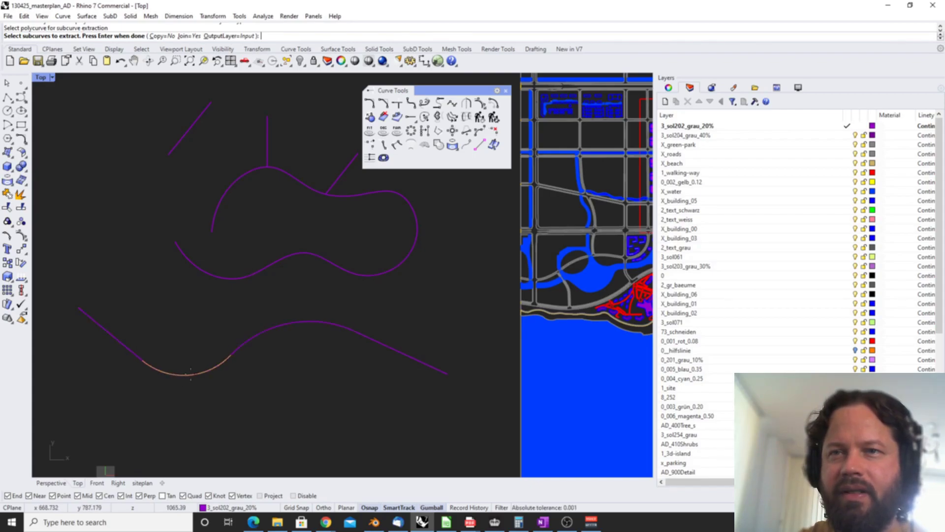
left_click(191, 373)
key("Return")
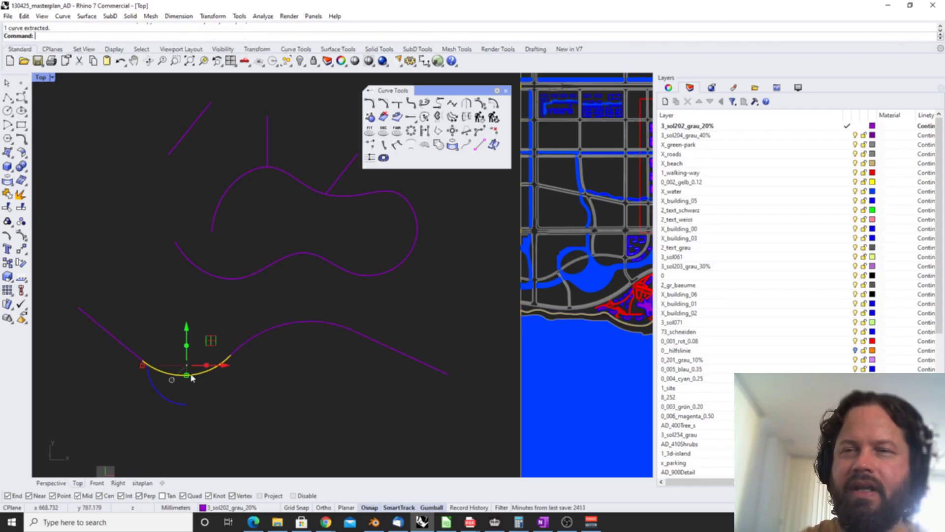
Step: Move the extracted arc upward off the lower polyline and undo the move
key("ctrl+z")
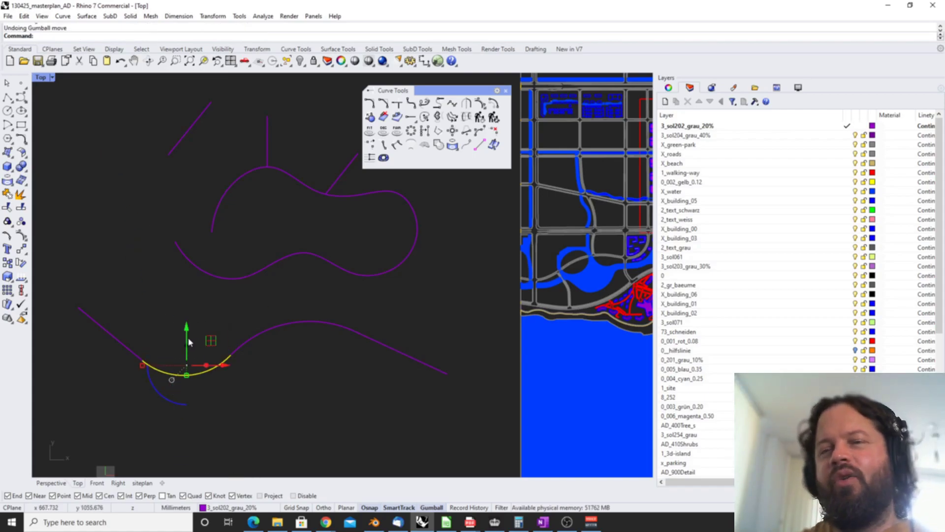
left_click_drag(187, 329, 187, 307)
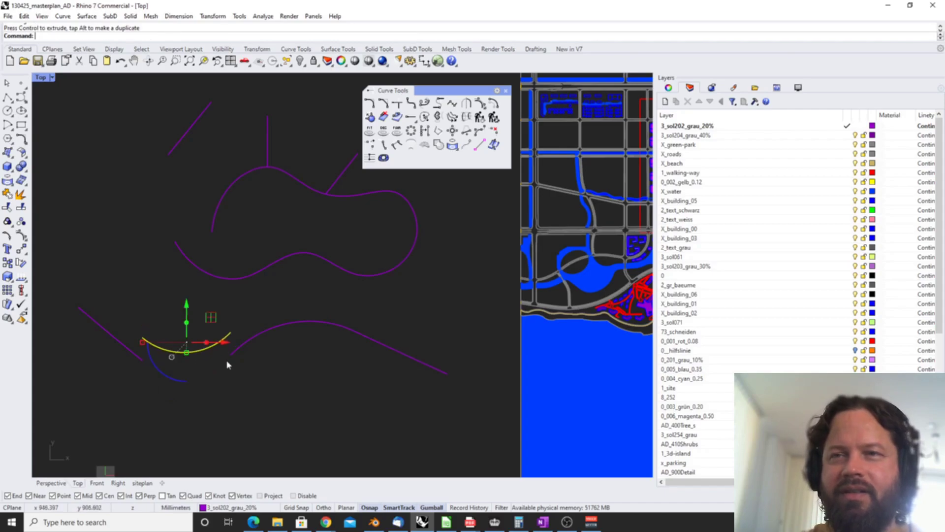
key("ctrl+z")
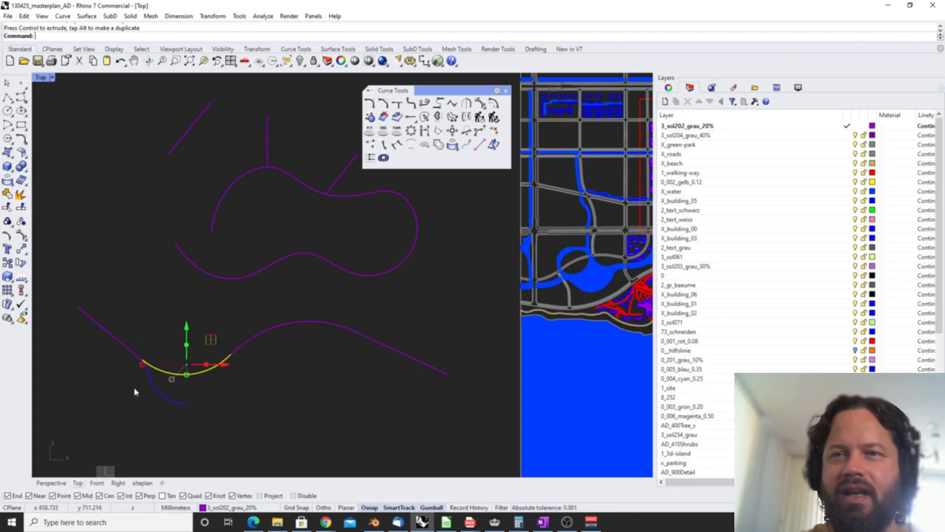
mouse_move(188, 336)
left_mouse_down()
mouse_move(190, 383)
mouse_move(187, 333)
left_mouse_up()
Step: Explode the lower polyline and join its second arc with the adjoining end line
left_click(270, 333)
type("Exp")
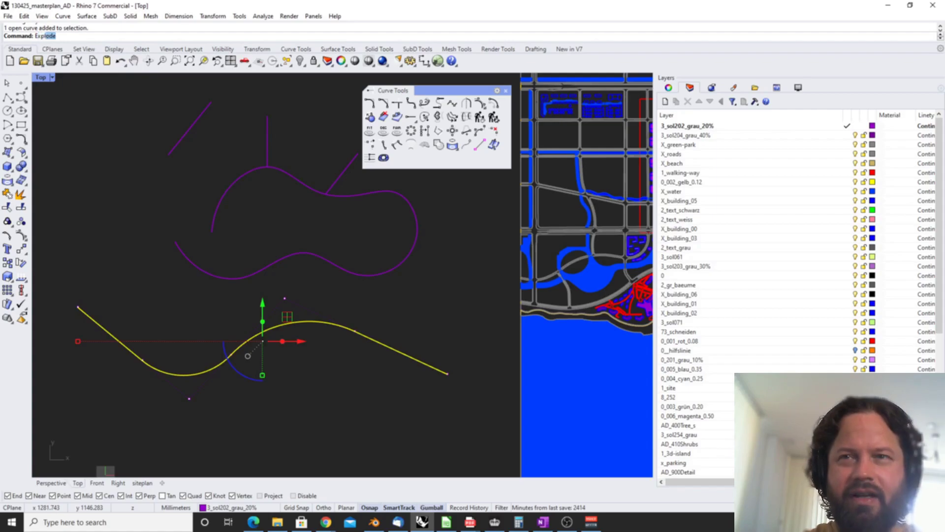
type("l")
key("Return")
left_click(215, 371)
left_click(340, 327)
left_click(378, 345, "shift")
key("ctrl+j")
Step: Try the SubCrv command on the lower polyline and undo it
left_click(353, 304)
left_click(358, 336)
left_click(306, 351)
left_click(111, 332)
left_click(143, 349)
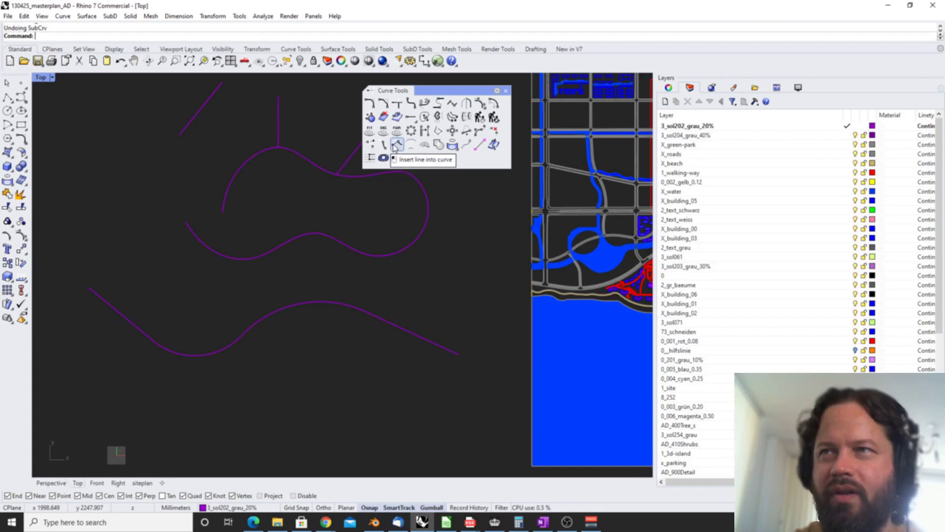
Step: Shorten the large curve with SubCrv, Mode=Shorten, to the portion between the attached vertical and diagonal lines
left_click(306, 304)
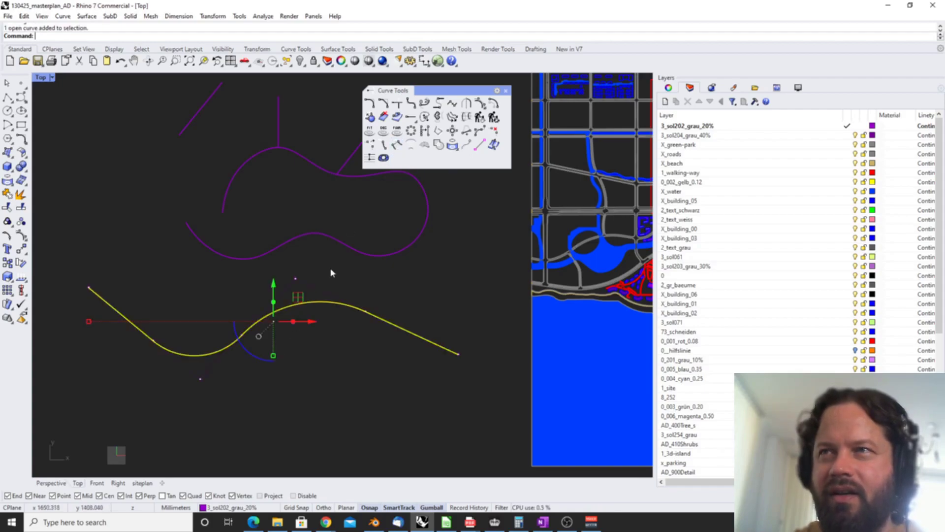
left_click(384, 145)
left_click(306, 164)
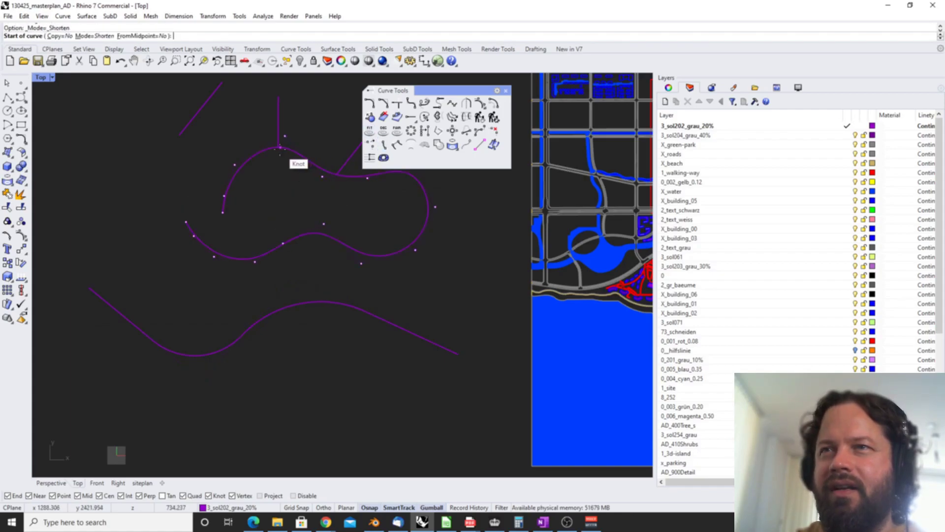
scroll(283, 145, "up", 4)
left_click(273, 151)
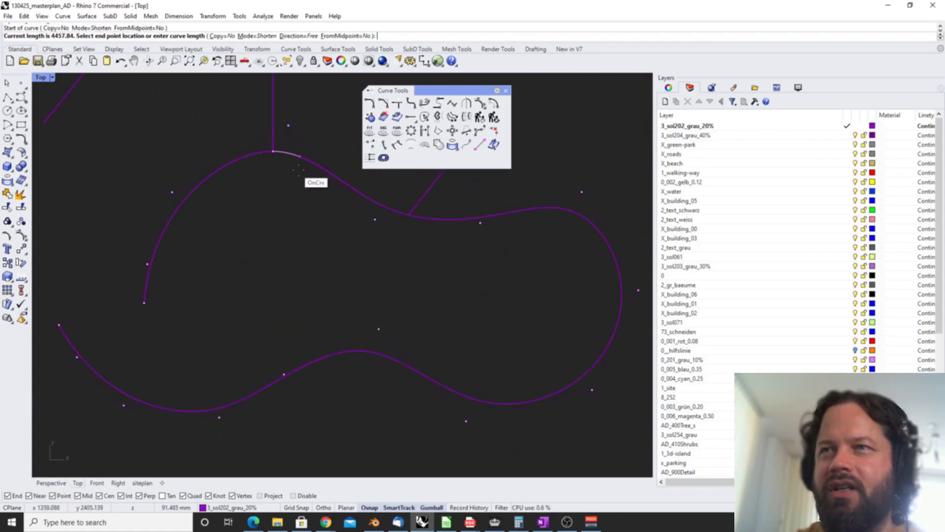
left_click(409, 215)
Step: Join the shortened curve with the vertical and diagonal lines at its ends
scroll(331, 254, "down", 7)
scroll(387, 209, "up", 5)
key("Escape")
left_click(379, 218)
left_click(303, 245, "shift")
left_click(232, 180, "shift")
key("ctrl+j")
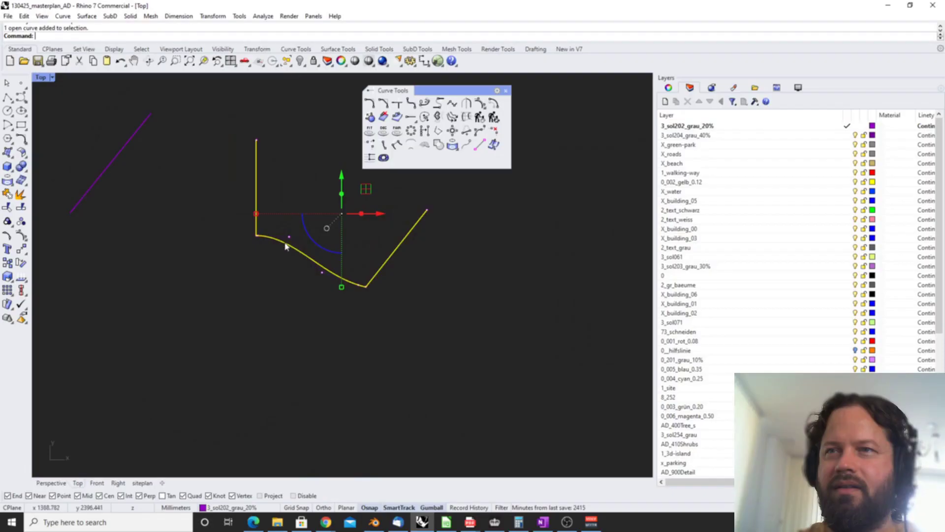
Step: Undo the join and the SubCrv shortening to restore the full large curve
key("Escape")
key("ctrl+z")
key("ctrl+z")
scroll(300, 227, "down", 6)
key("Escape")
key("Escape")
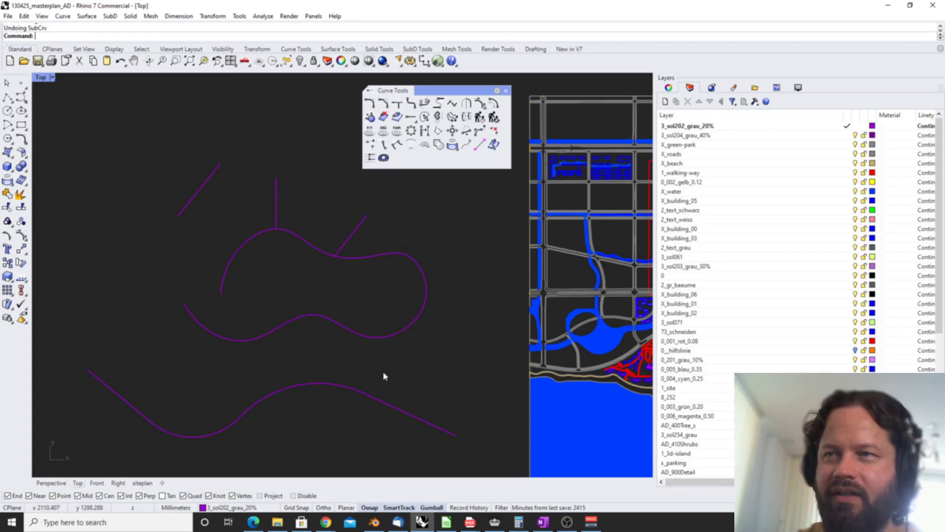
Step: Draw a near-vertical line across the right lobe of the large curve and split the curve with it
left_click(7, 97)
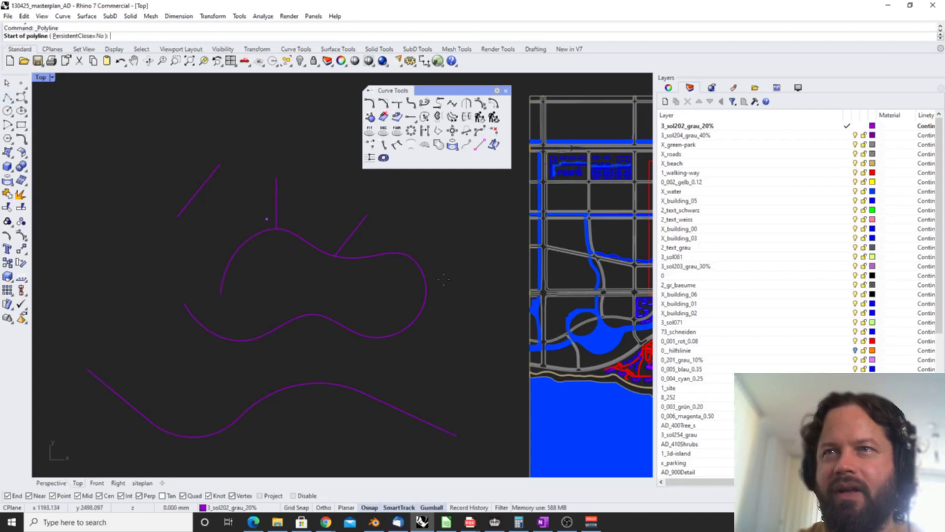
left_click(389, 219)
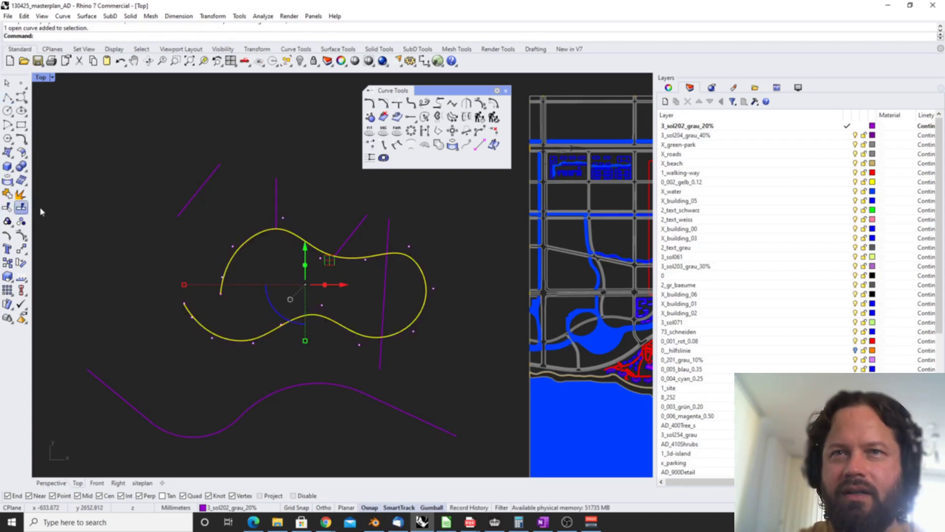
left_click(21, 207)
left_click(388, 242)
key("Return")
left_click(363, 258)
key("Escape")
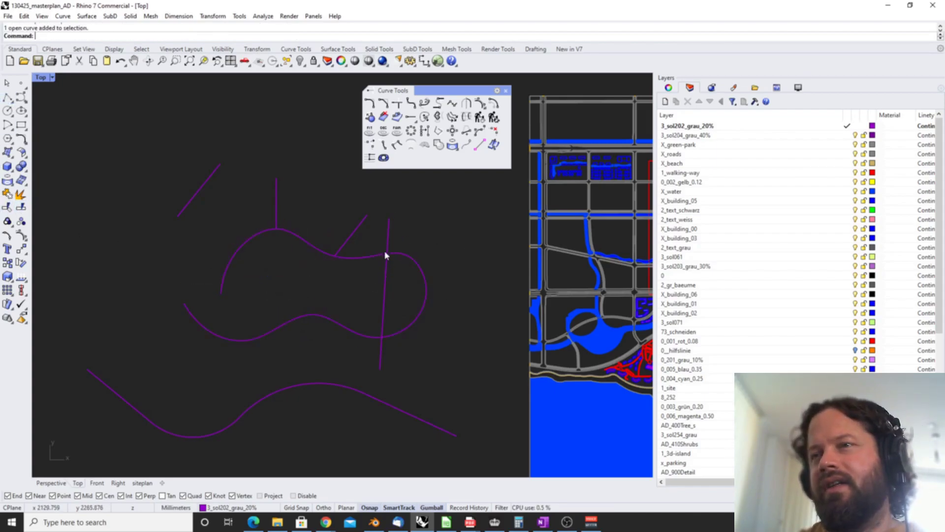
Step: Split the crossing line where it meets the upper and lower parts of the large curve
left_click(385, 262)
left_click(21, 207)
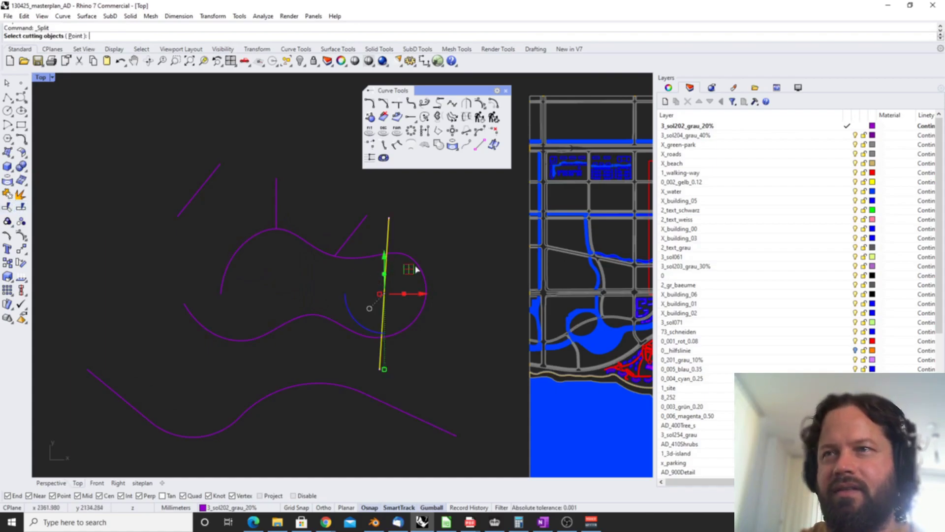
left_click(378, 259)
left_click(368, 338)
key("Return")
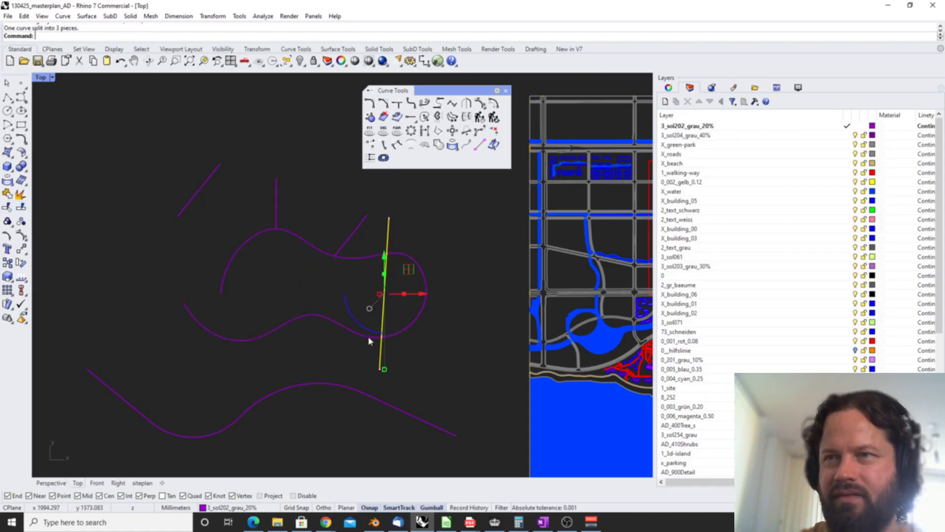
Step: Join the upper and lower left curve pieces with the crossing line's middle segment and select the joined curve
left_click(374, 257)
key("Return")
left_click(386, 280)
left_click(373, 337)
key("Return")
left_click(366, 257)
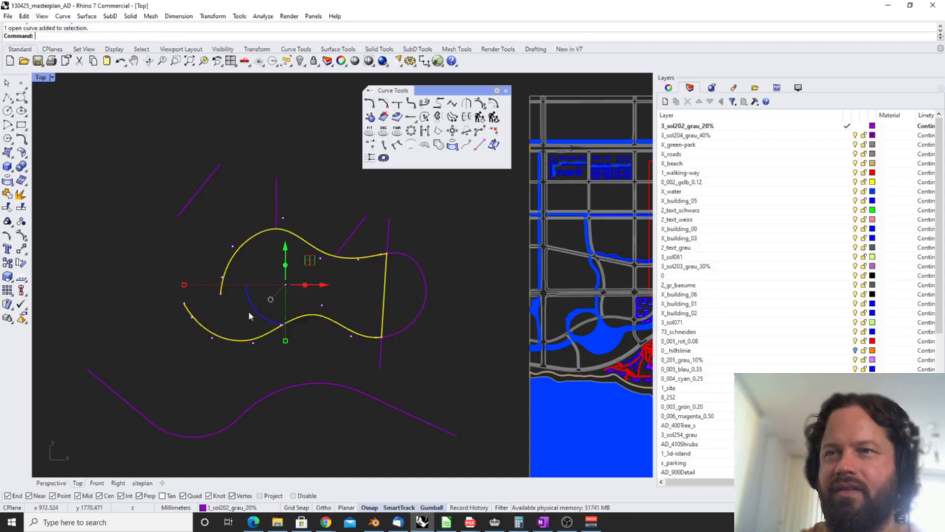
Step: Undo the join, splits and crossing line, and insert a straight line directly into the large curve across its right lobe
key("ctrl+z")
key("ctrl+z")
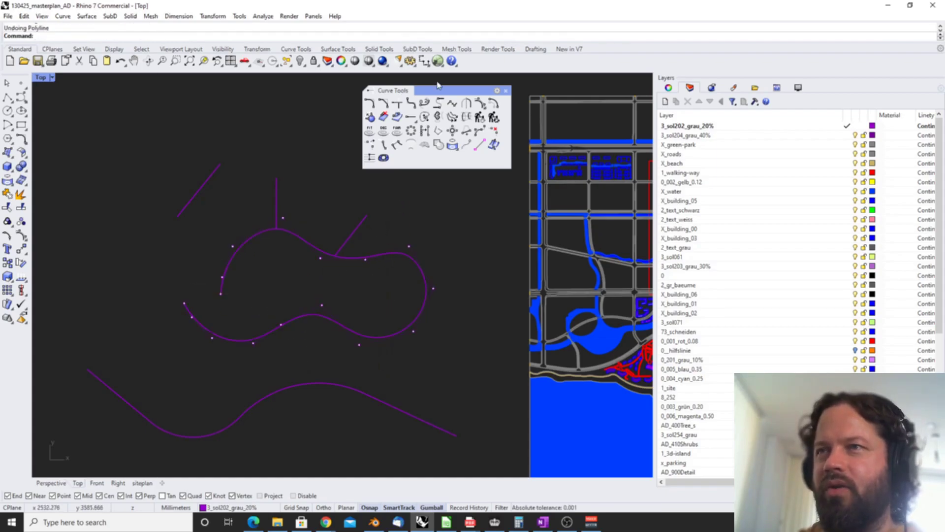
left_click(397, 145)
left_click(391, 254)
left_click(395, 252)
left_click(385, 345)
scroll(321, 270, "up", 2)
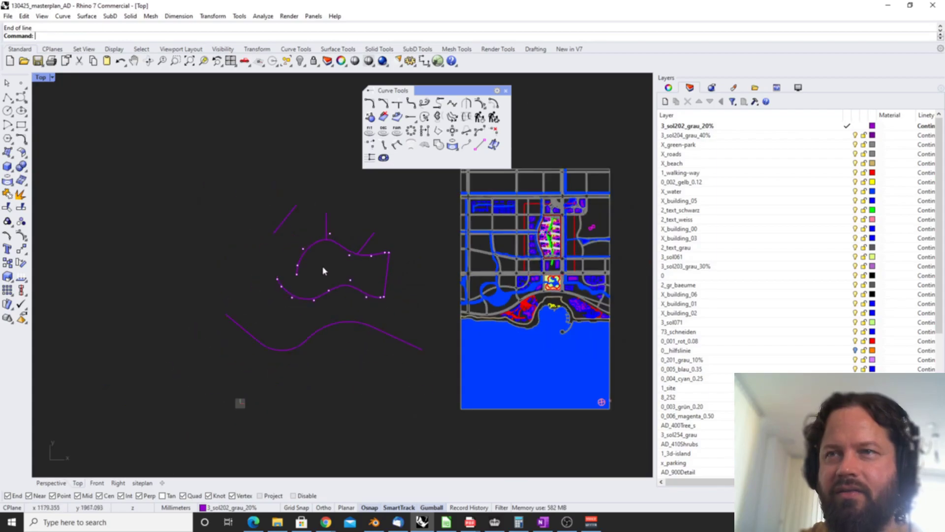
Step: Try inserting a straight line across the far left part of the large curve, and undo it
left_click(394, 146)
left_click(278, 234)
left_click(274, 238)
left_click(295, 340)
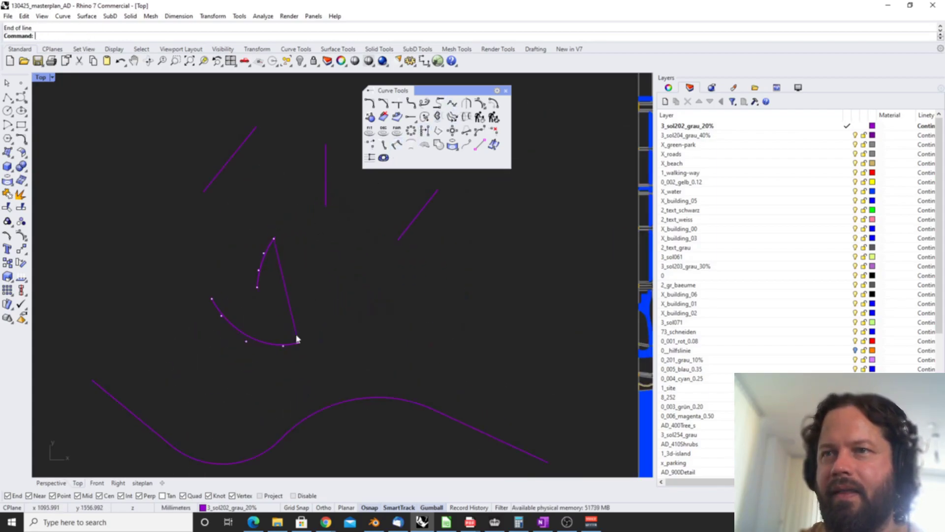
key("ctrl+z")
Step: Close the large curve by moving its upper left end point onto the lower left end, and try CloseCrv on it
scroll(264, 275, "down", 2)
scroll(251, 287, "up", 4)
left_click(216, 286)
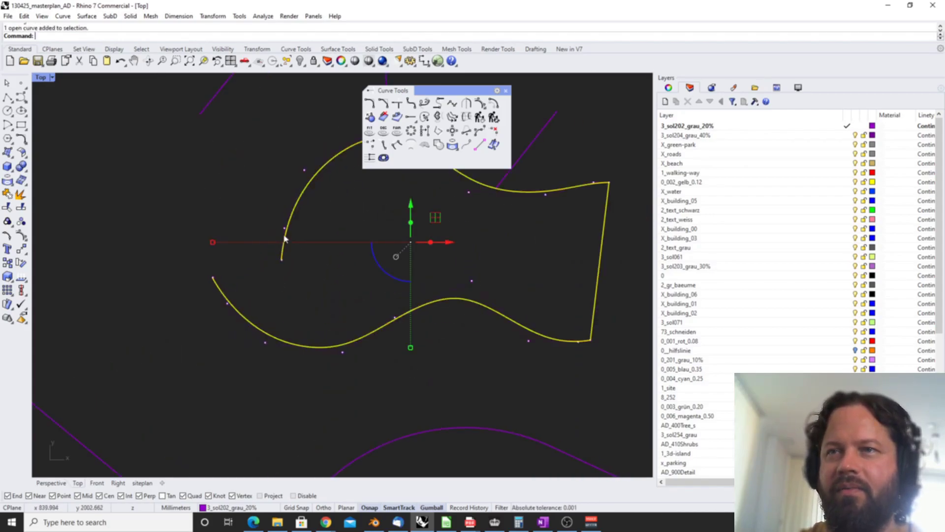
left_click_drag(280, 261, 213, 277)
left_click(266, 241)
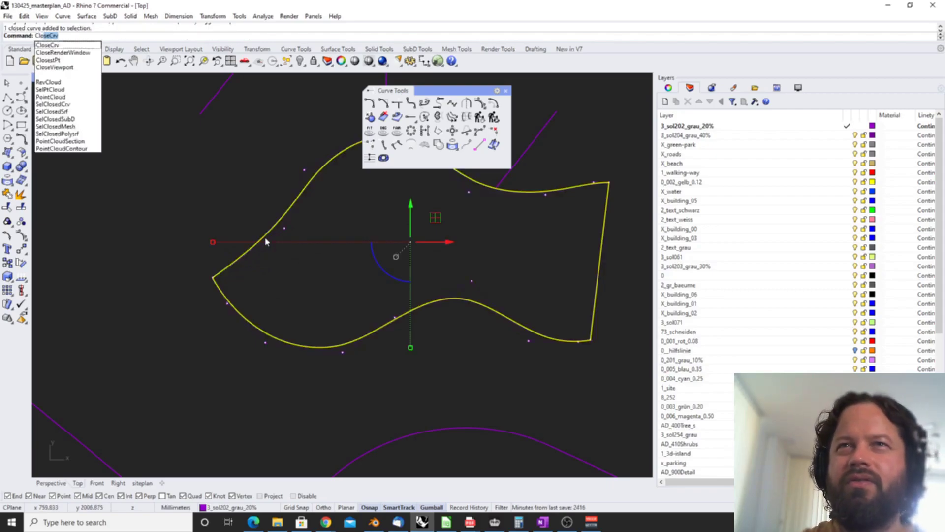
type("Clo")
key("Return")
key("Escape")
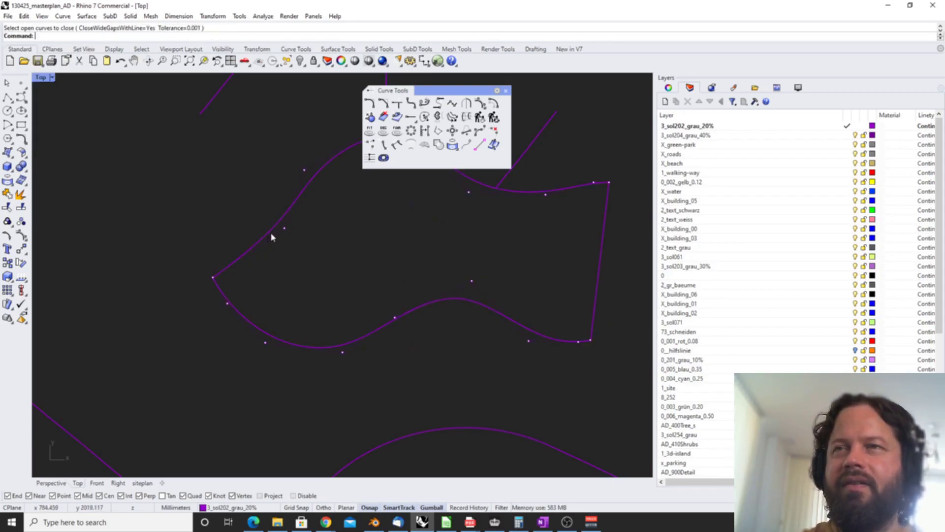
Step: Insert a line across the left part of the closed curve from upper to lower edge, and undo the insertion
left_click(289, 206)
scroll(251, 226, "down", 2)
right_click_drag(251, 226, 195, 250)
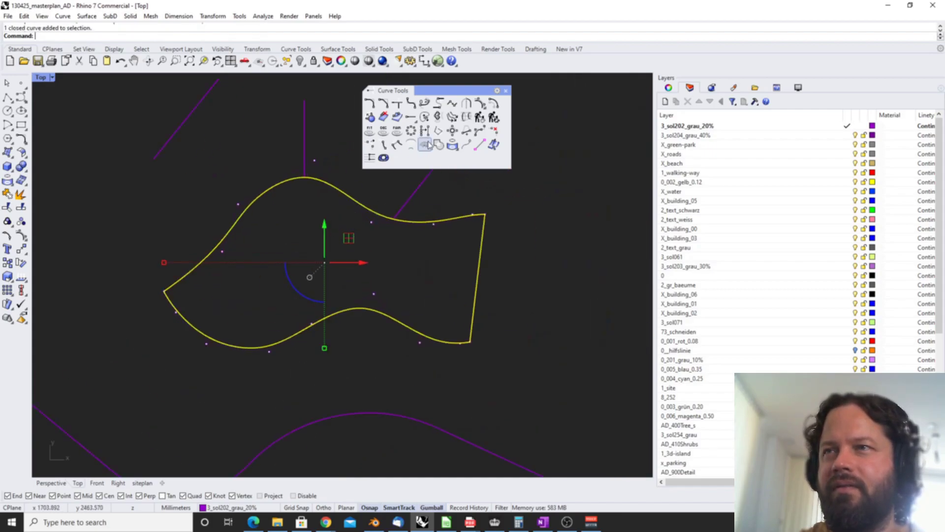
left_click(398, 146)
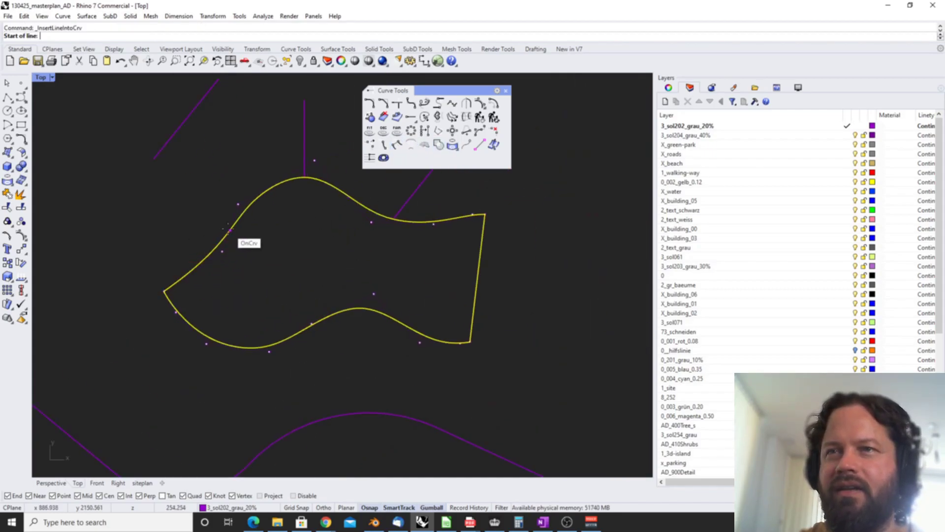
left_click(230, 230)
left_click(242, 348)
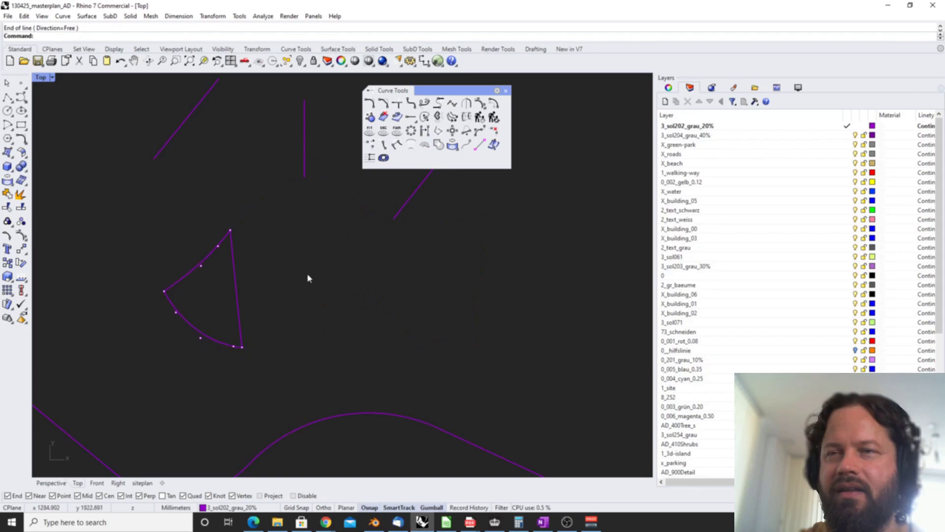
key("ctrl+z")
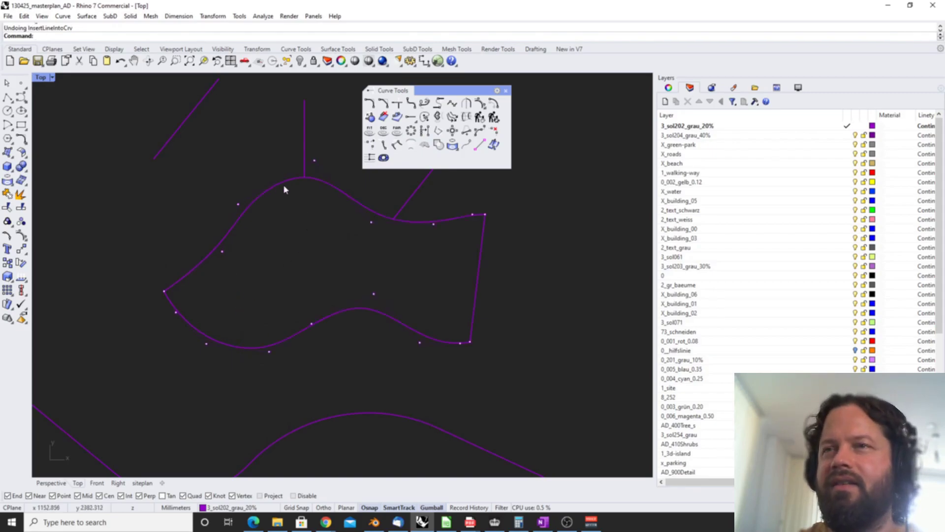
Step: Insert a line across the middle of the closed curve that replaces its left portion, and undo it
left_click(403, 145)
left_click(279, 185)
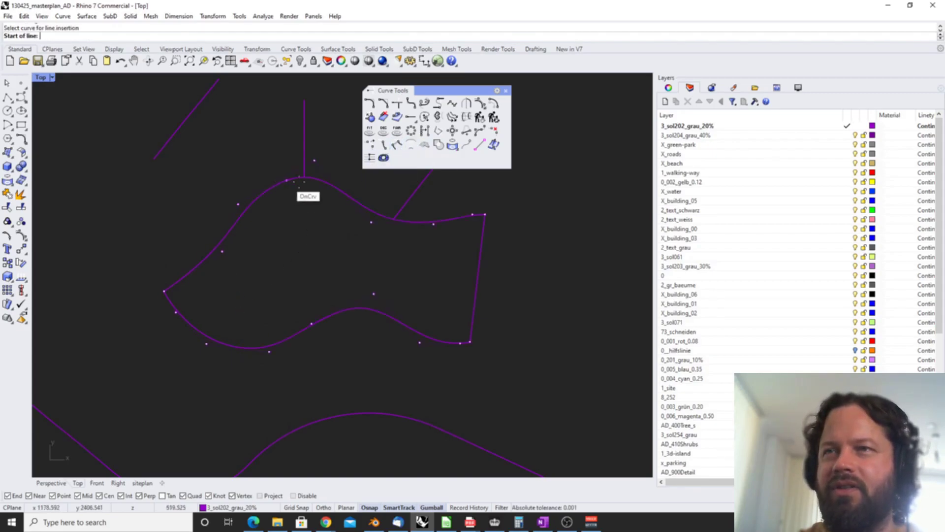
left_click(333, 186)
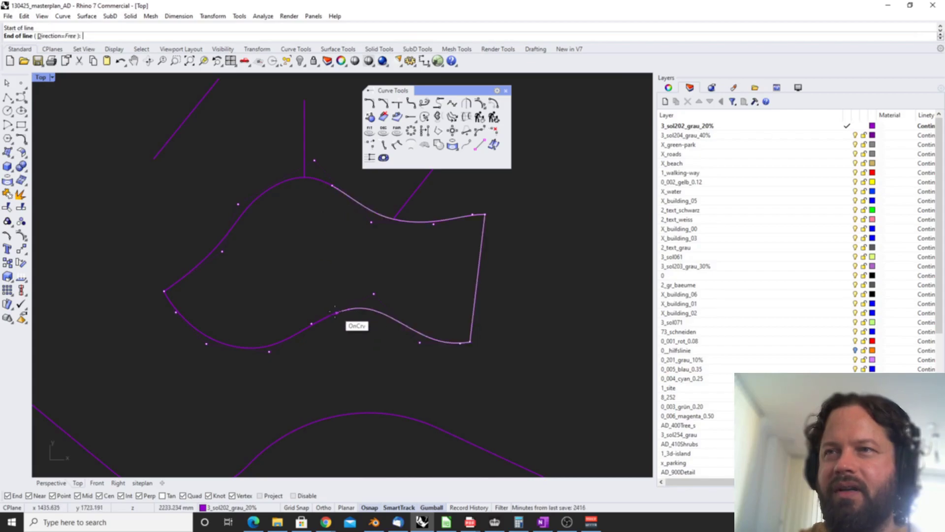
left_click(312, 325)
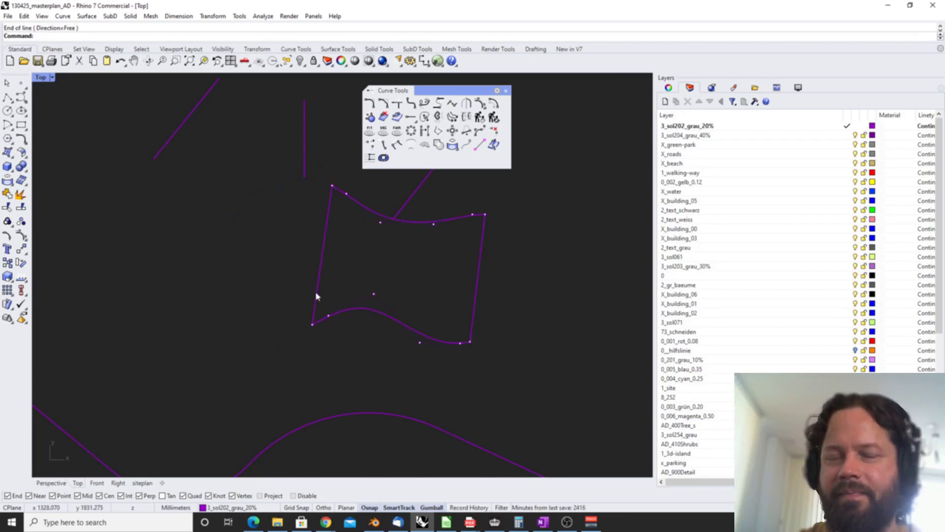
key("ctrl+z")
Step: Insert a near-vertical line replacing the closed curve's right portion, and undo both this insertion and the closing of the curve
left_click(323, 182)
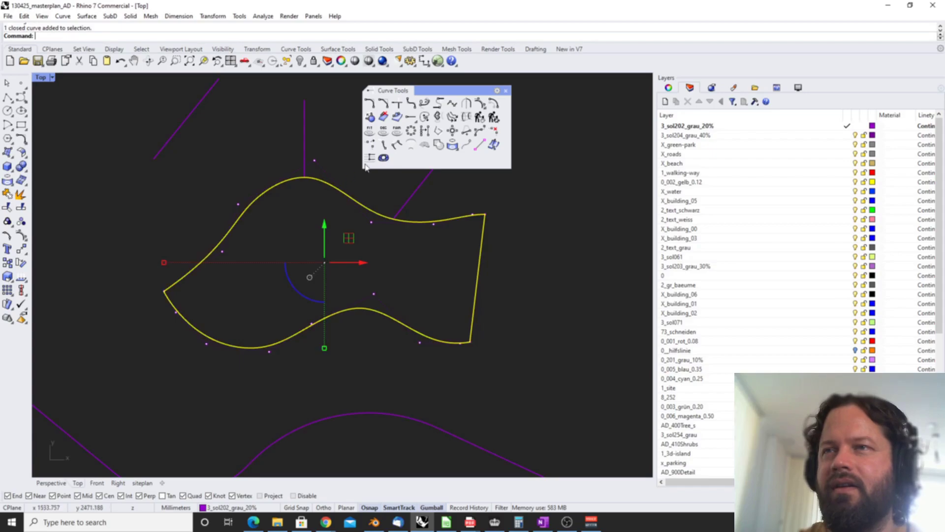
left_click(397, 144)
left_click(322, 181)
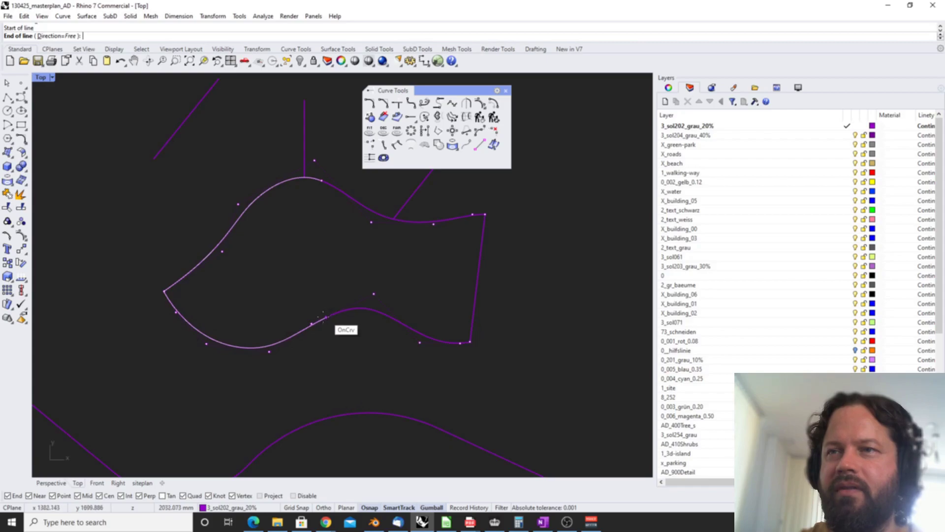
left_click(323, 315)
scroll(340, 198, "down", 6)
scroll(313, 219, "up", 6)
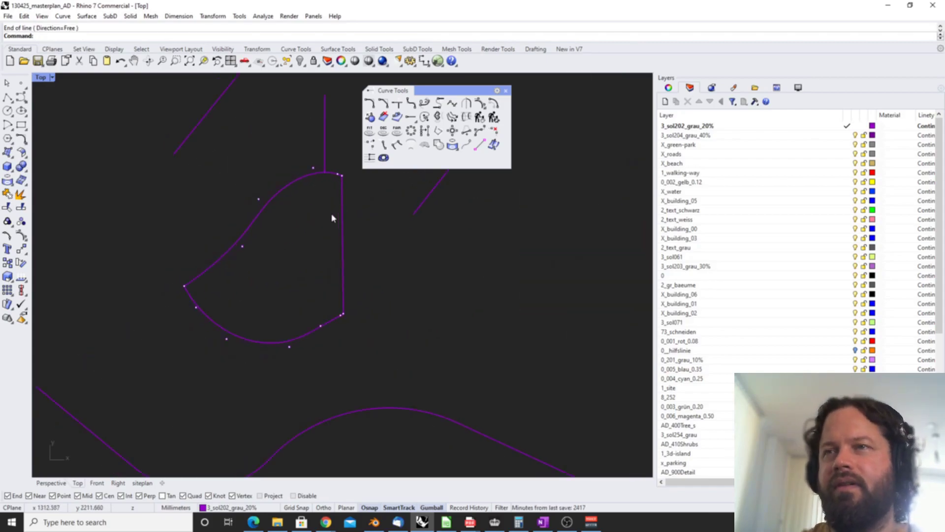
left_click(342, 209)
key("ctrl+z")
key("ctrl+z")
Step: Cancel the TweenCurves command and delete all the practice curves beside the masterplan
left_click(412, 148)
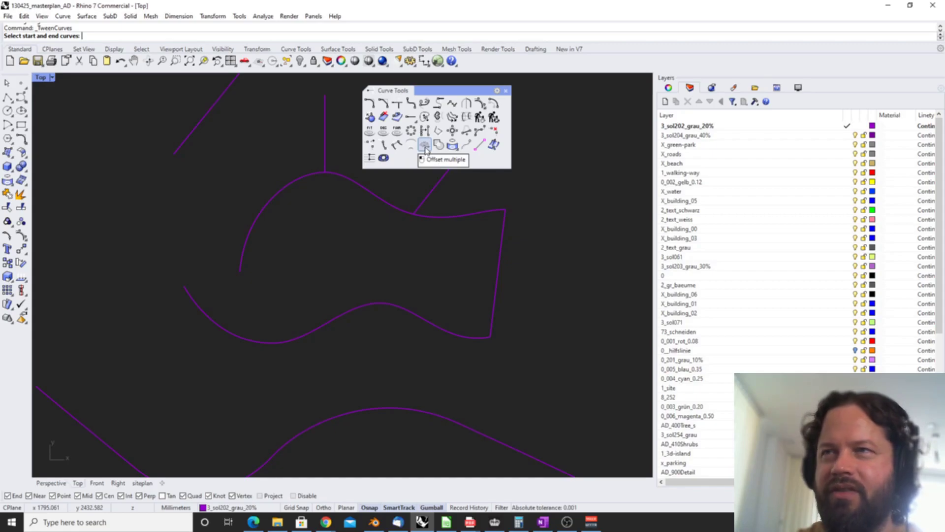
scroll(280, 219, "down", 4)
key("Escape")
left_click_drag(269, 294, 408, 370)
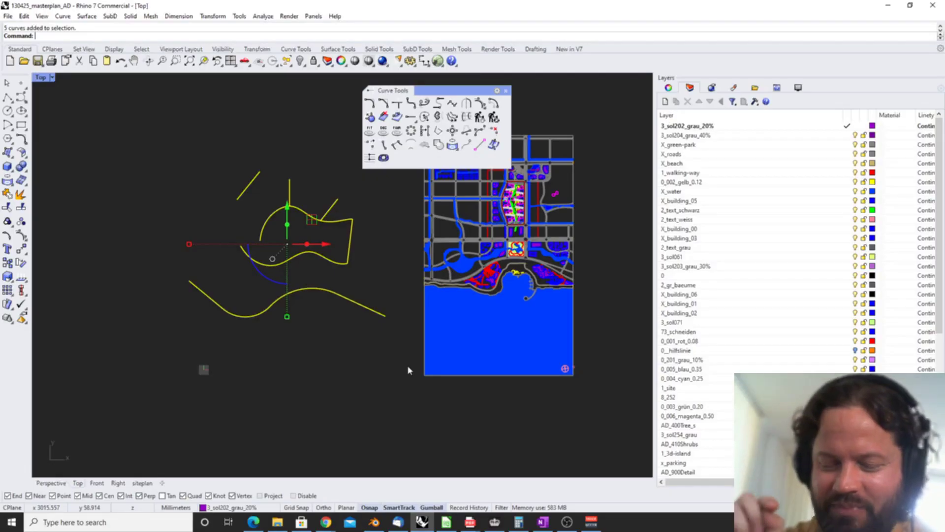
key("Delete")
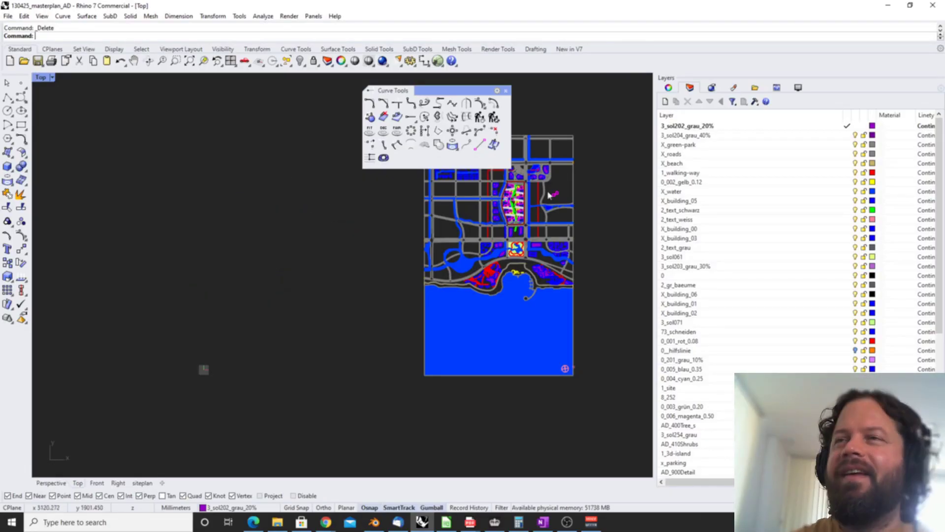
Step: Move the Curve Tools palette out of the way and examine the tree rows around the masterplan's central site
left_click_drag(466, 90, 151, 90)
scroll(542, 197, "up", 10)
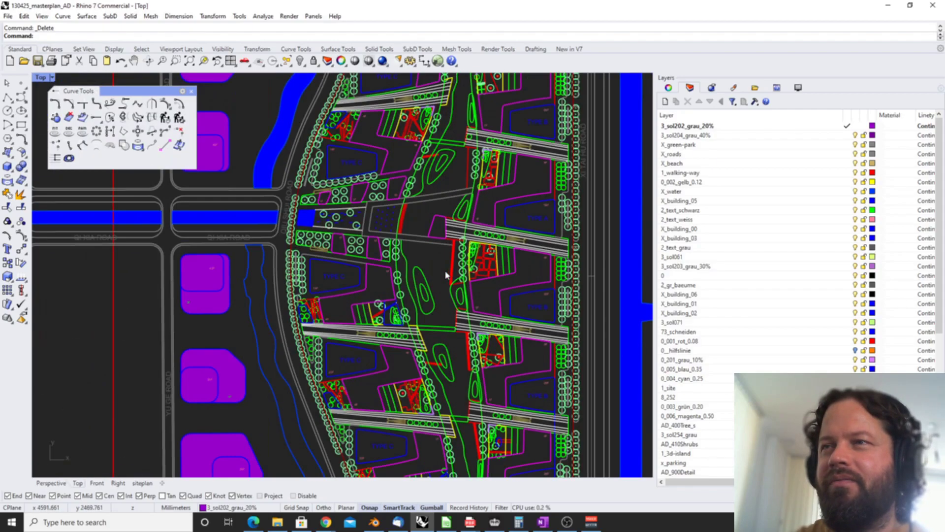
right_click_drag(453, 142, 426, 246)
scroll(313, 122, "up", 10)
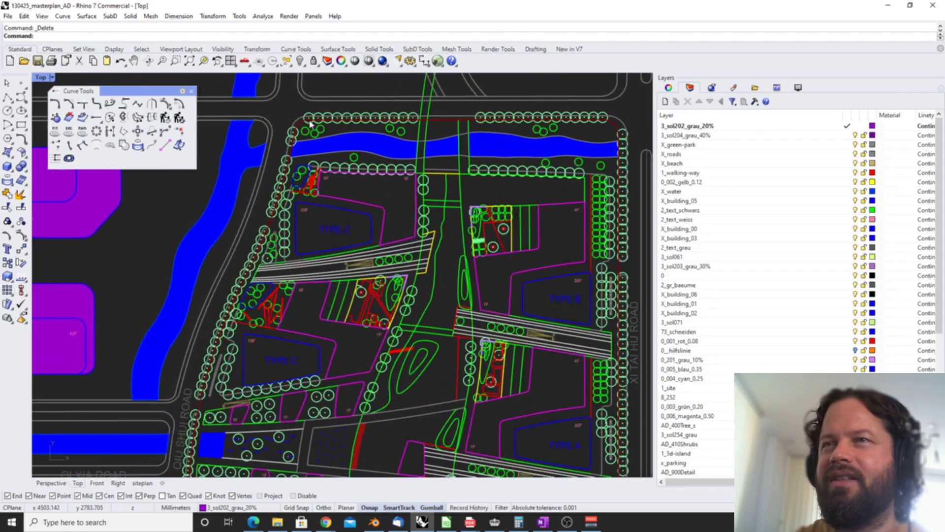
left_click(305, 114)
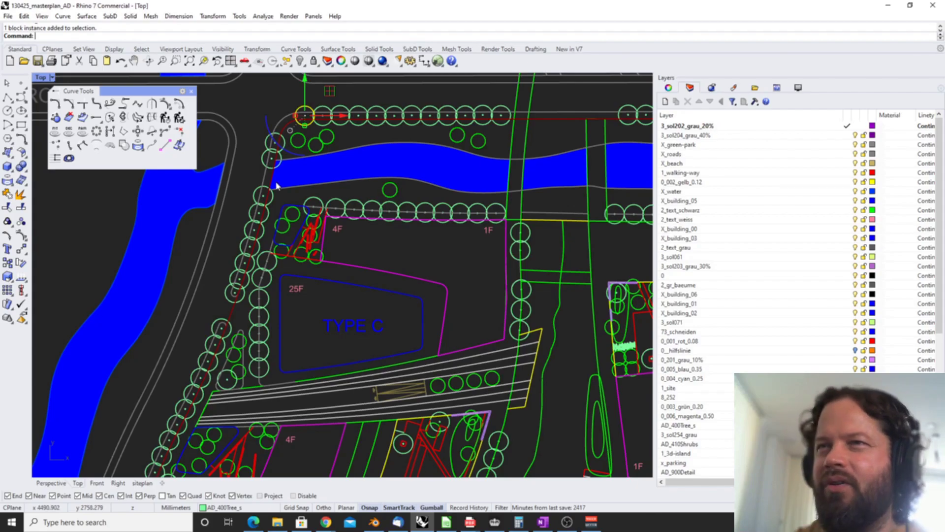
scroll(275, 186, "up", 3)
scroll(469, 182, "down", 6)
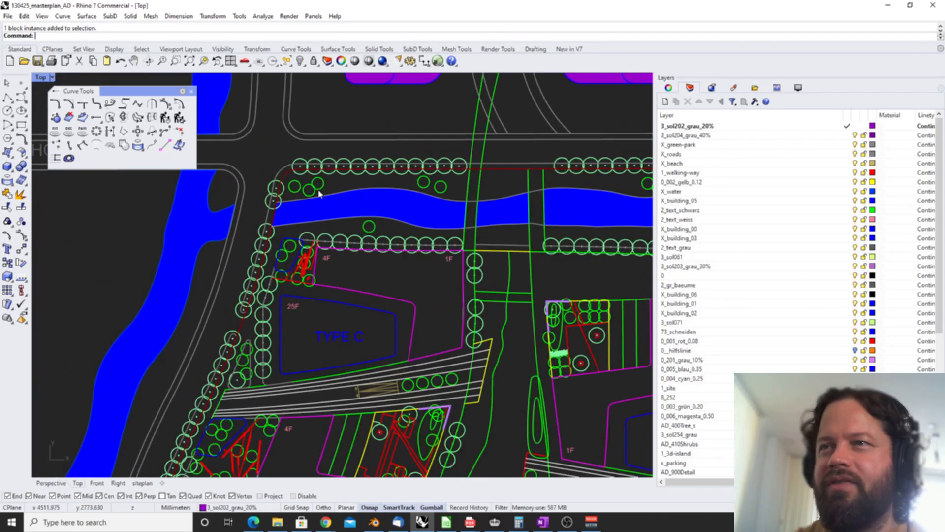
scroll(337, 228, "up", 2)
scroll(336, 228, "down", 1)
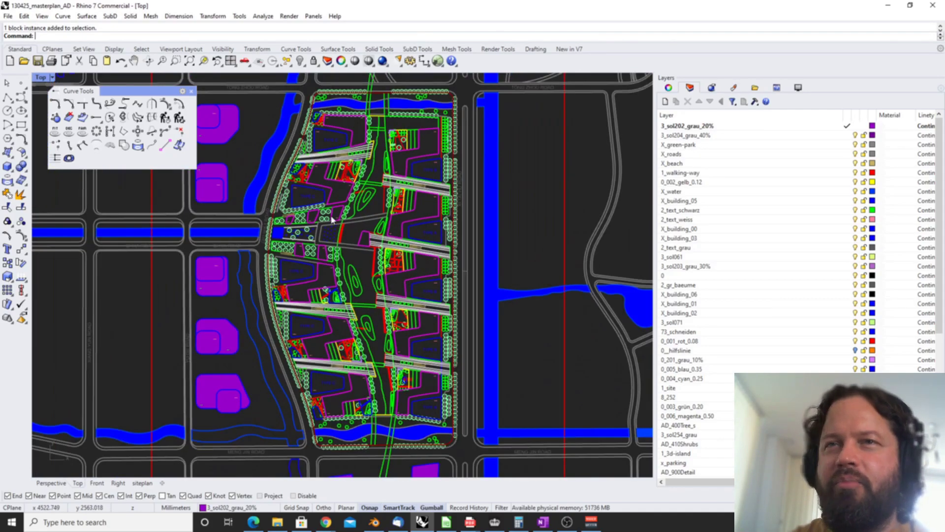
scroll(350, 224, "down", 9)
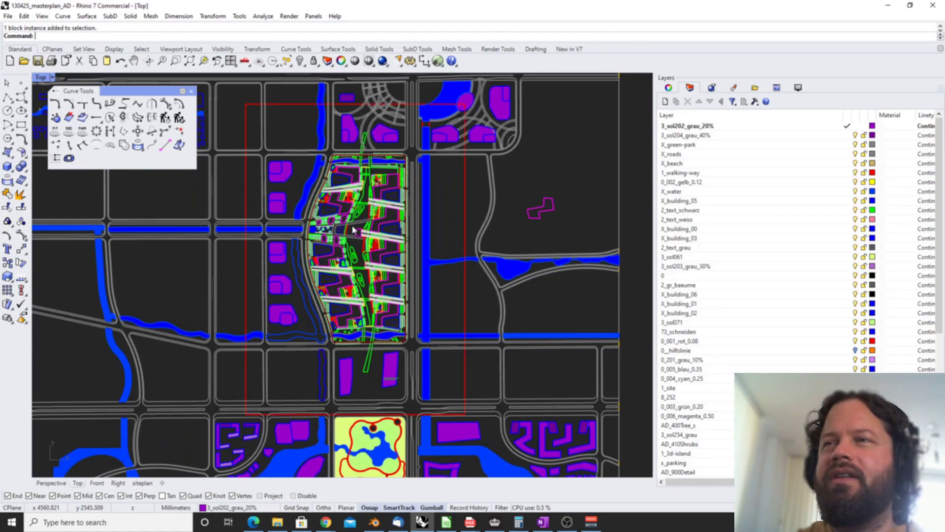
Step: Draw four overlapping rectangles of different sizes in the empty area beside the masterplan
left_click(192, 270)
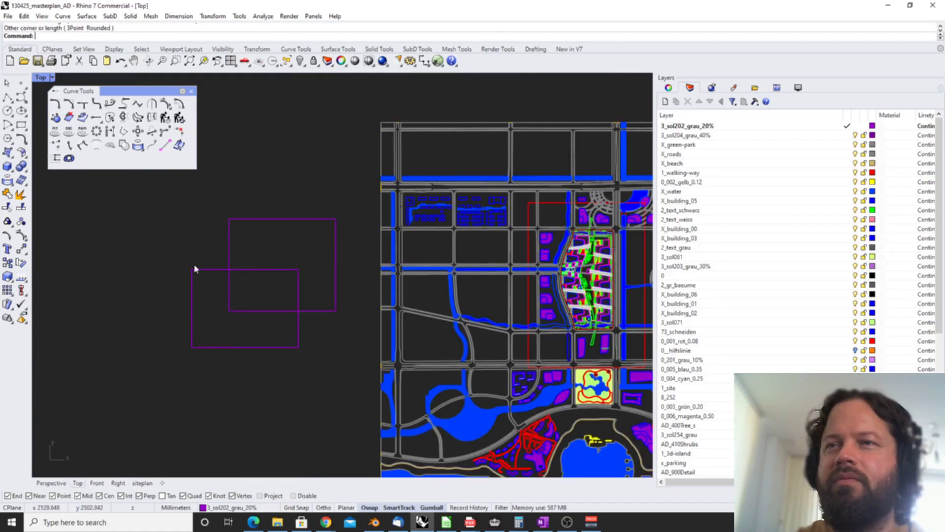
right_click(193, 236)
left_click(212, 232)
left_click(248, 291)
scroll(247, 228, "up", 1)
key("Return")
left_click(241, 177)
left_click(304, 261)
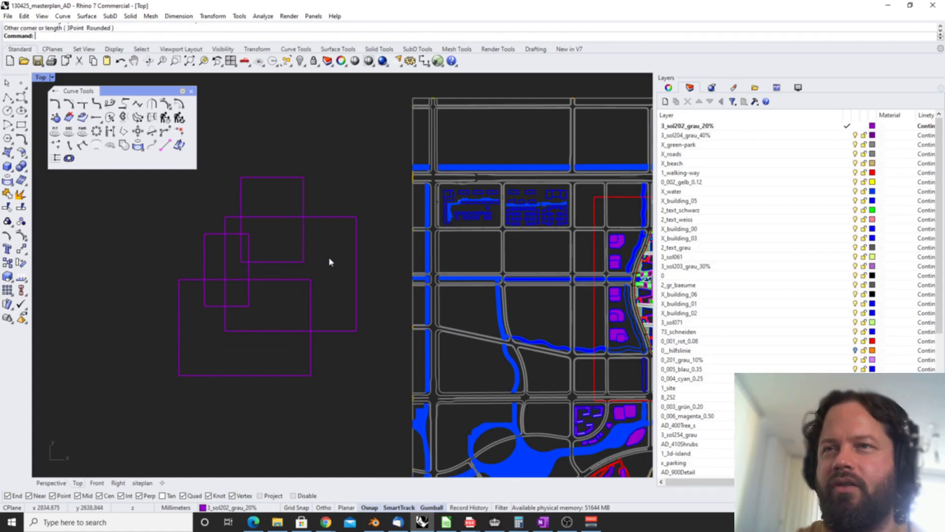
Step: Start CurveBoolean with the four overlapping rectangles as the input curves
left_click(124, 145)
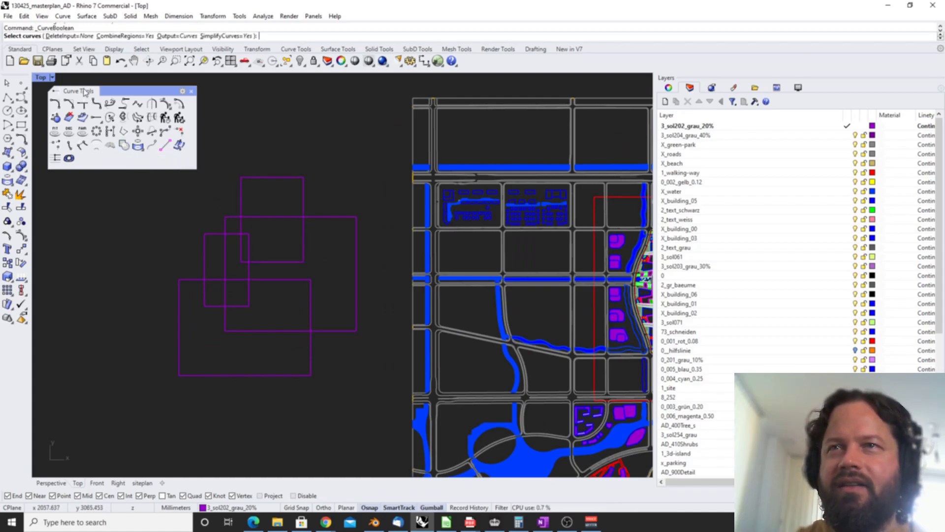
scroll(282, 197, "down", 4)
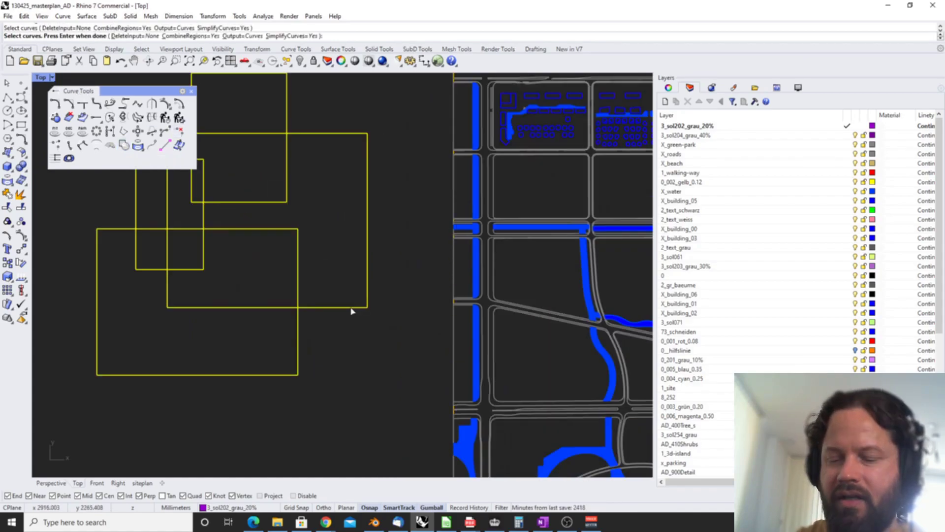
key("Return")
scroll(389, 280, "down", 2)
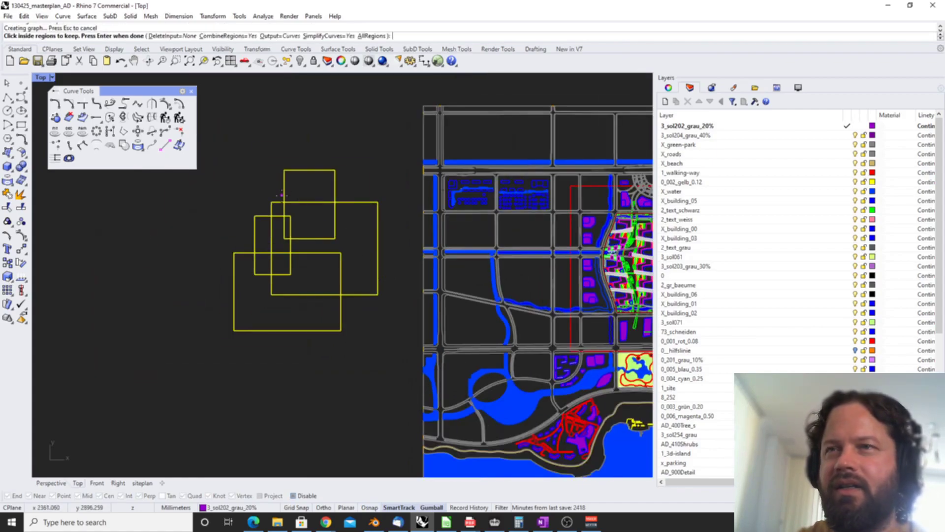
scroll(292, 210, "up", 2)
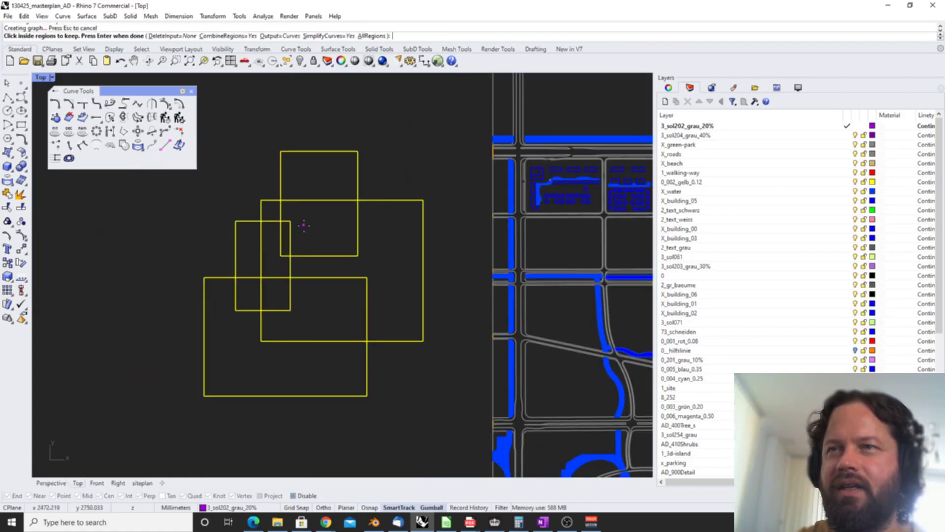
Step: Pick adjoining inner regions where the four rectangles overlap as the regions to keep
left_click(276, 287)
left_click(250, 258)
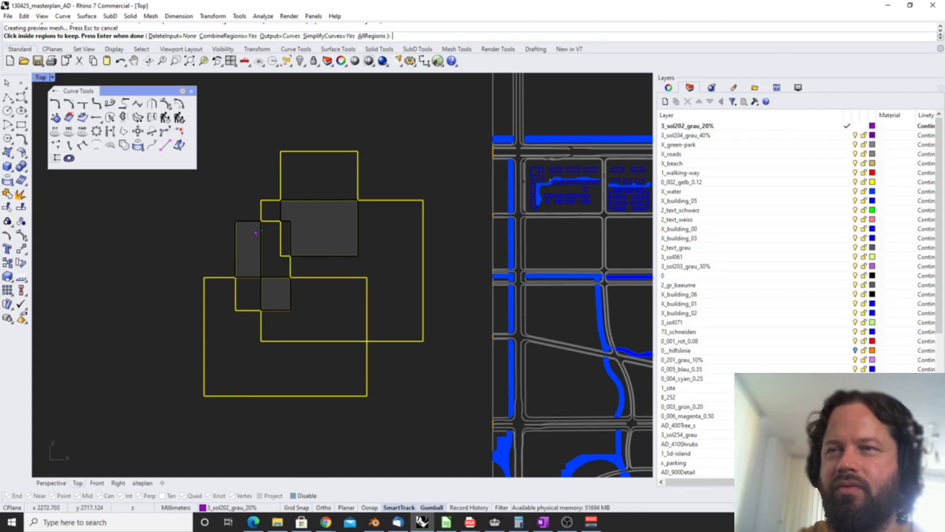
left_click(274, 250)
left_click(270, 211)
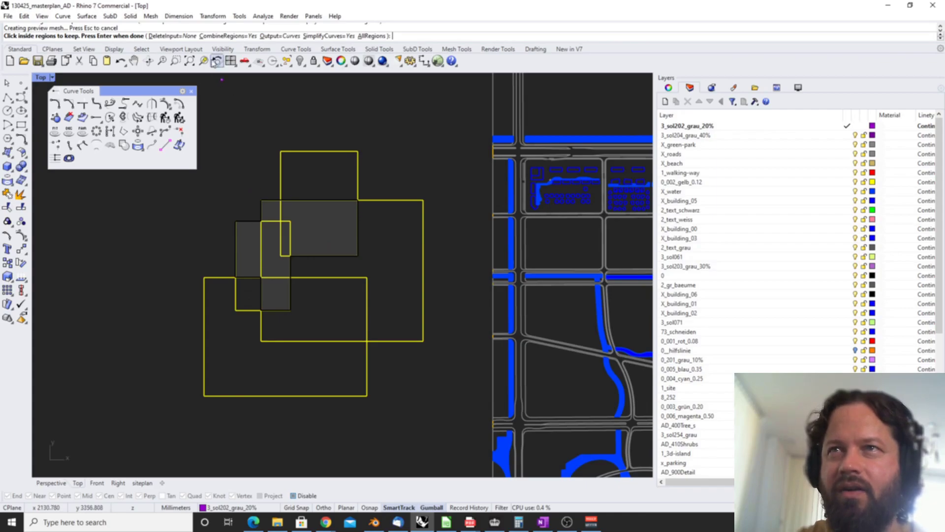
Step: Generate the picked regions as one outline with CombineRegions=Yes and move it horizontally clear of the rectangles
left_click(228, 36)
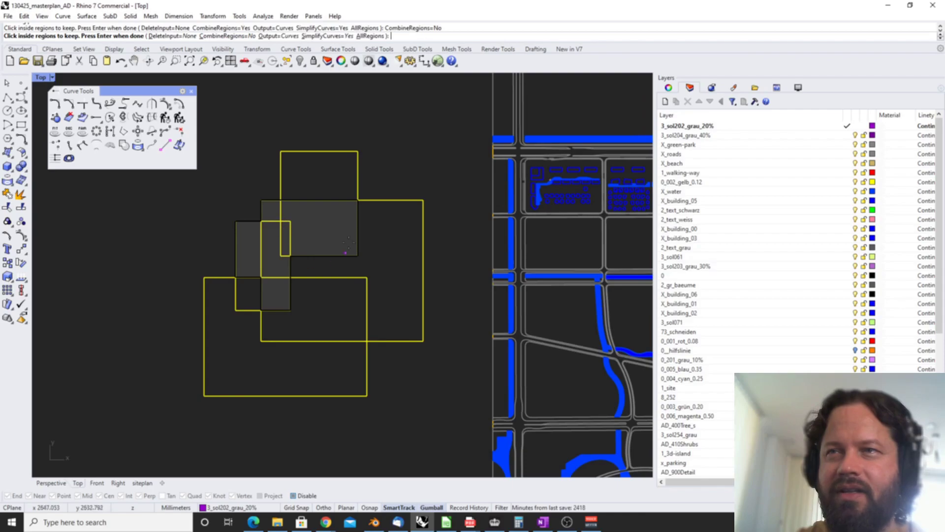
left_click(224, 36)
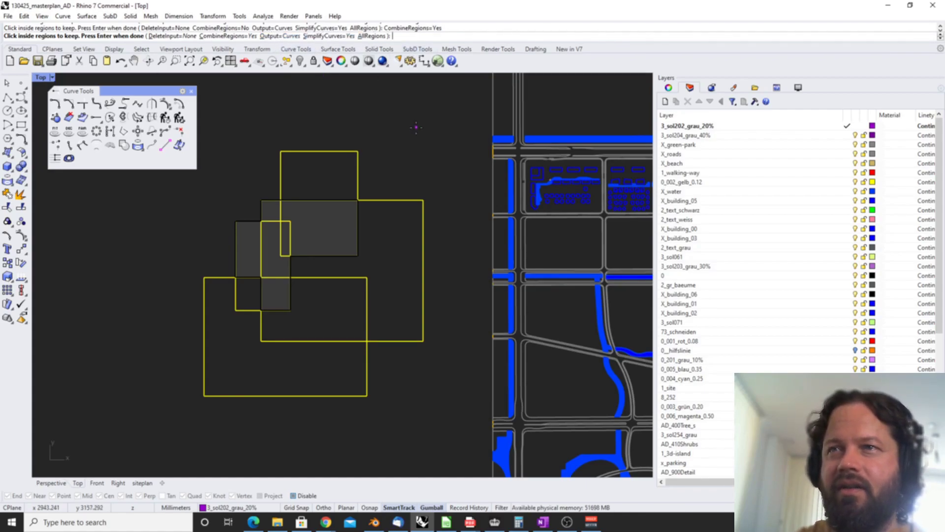
key("Return")
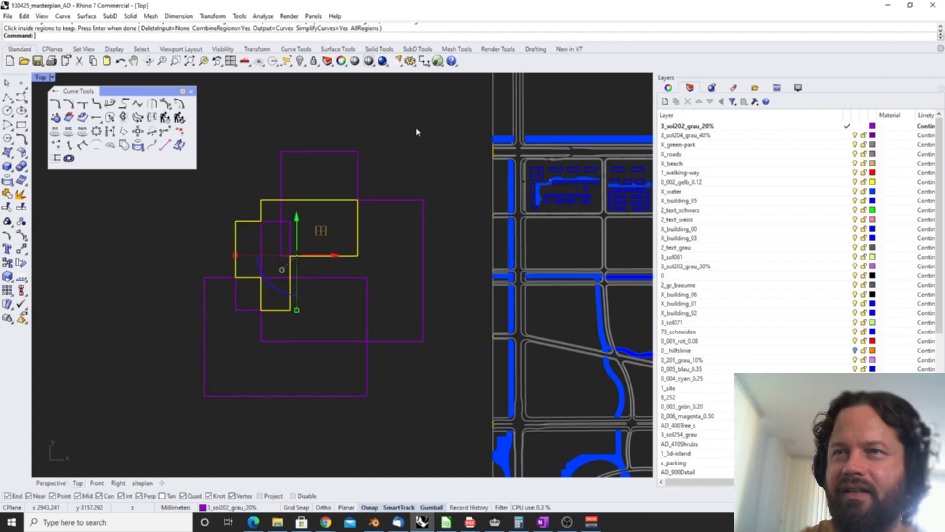
left_click_drag(327, 255, 165, 255)
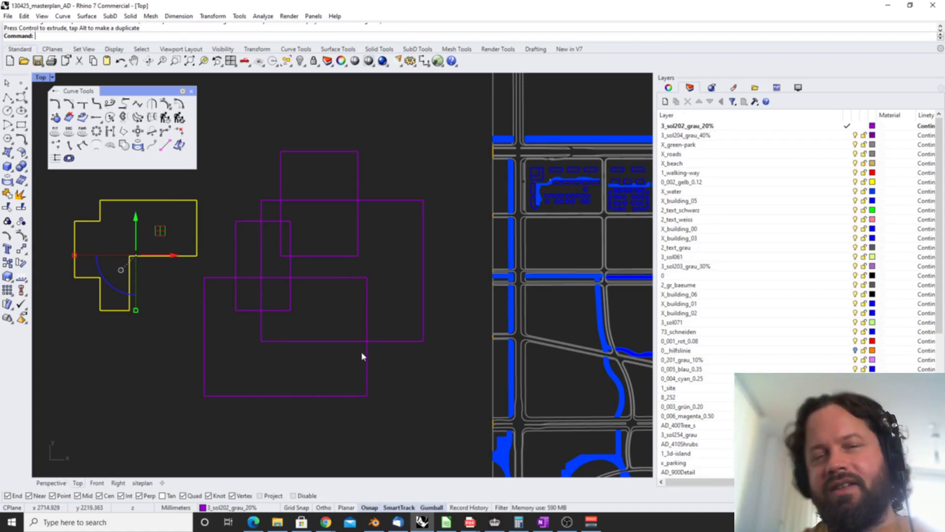
Step: Examine the boundary curves around the dotted plaza in the middle of the masterplan's central site
scroll(296, 242, "down", 11)
scroll(502, 270, "up", 20)
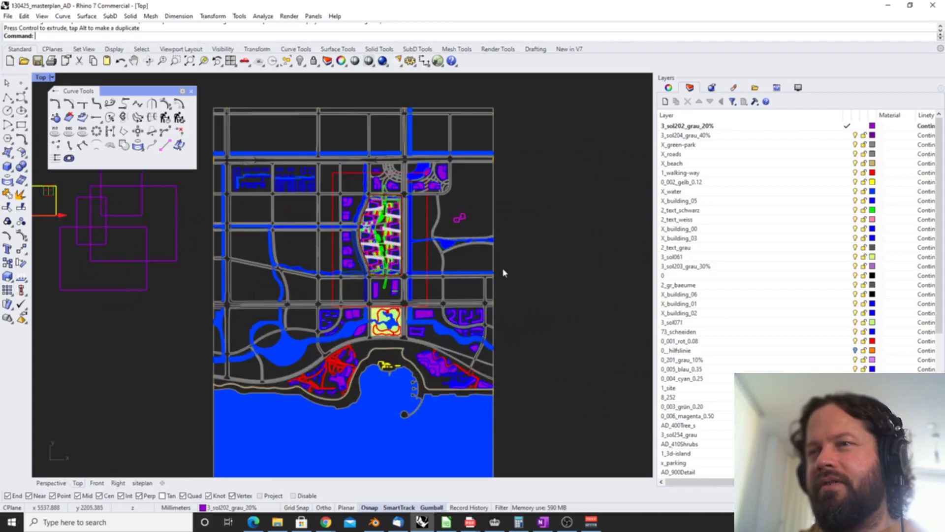
scroll(397, 206, "up", 3)
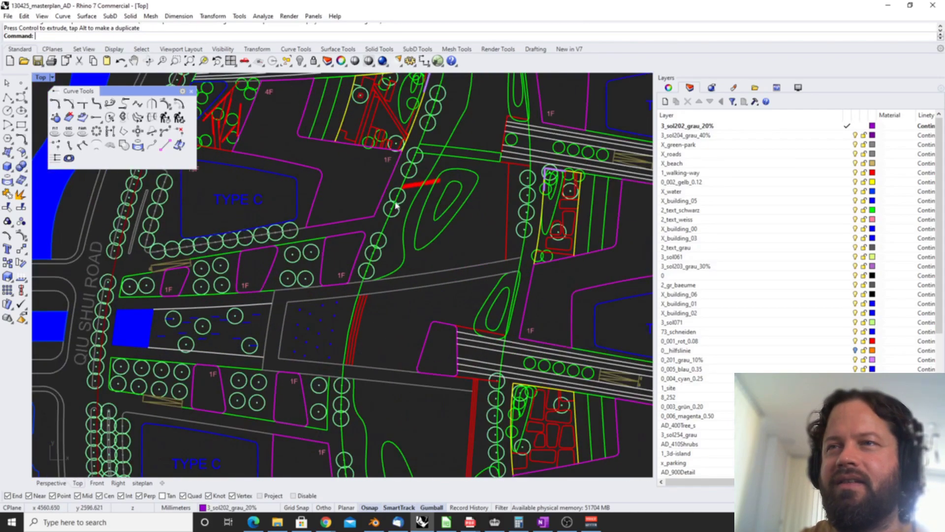
left_click(323, 186)
scroll(325, 197, "down", 3)
scroll(325, 197, "up", 2)
scroll(339, 253, "down", 5)
scroll(339, 251, "up", 8)
left_click(363, 231)
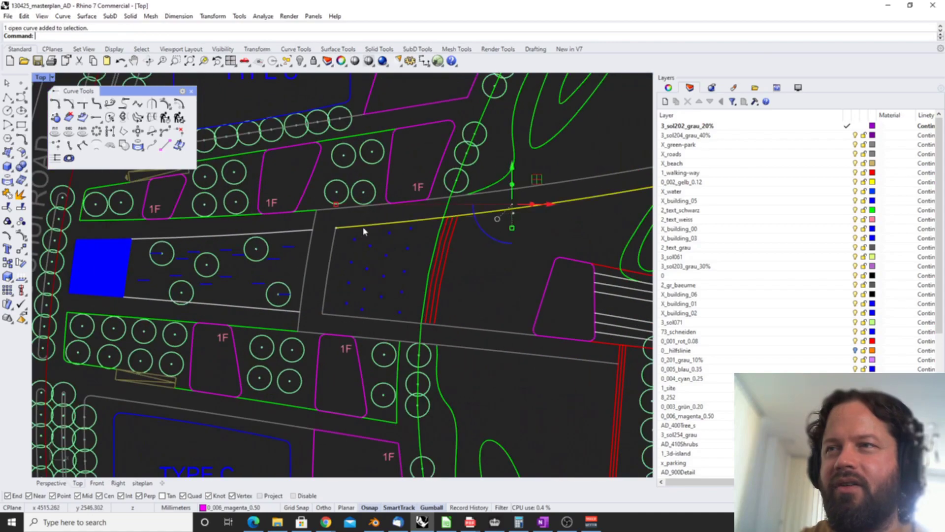
scroll(522, 211, "up", 2)
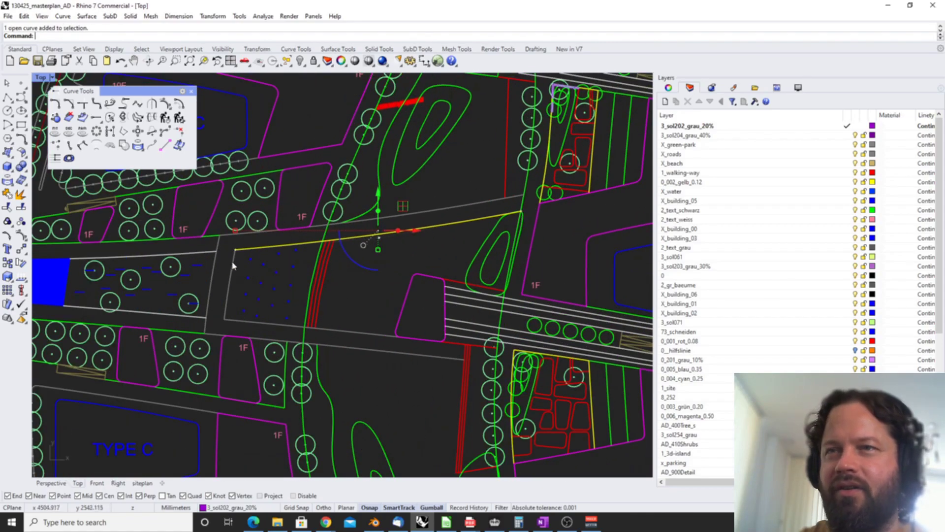
left_click(226, 306)
left_click(290, 285)
scroll(289, 285, "down", 5)
scroll(263, 304, "up", 5)
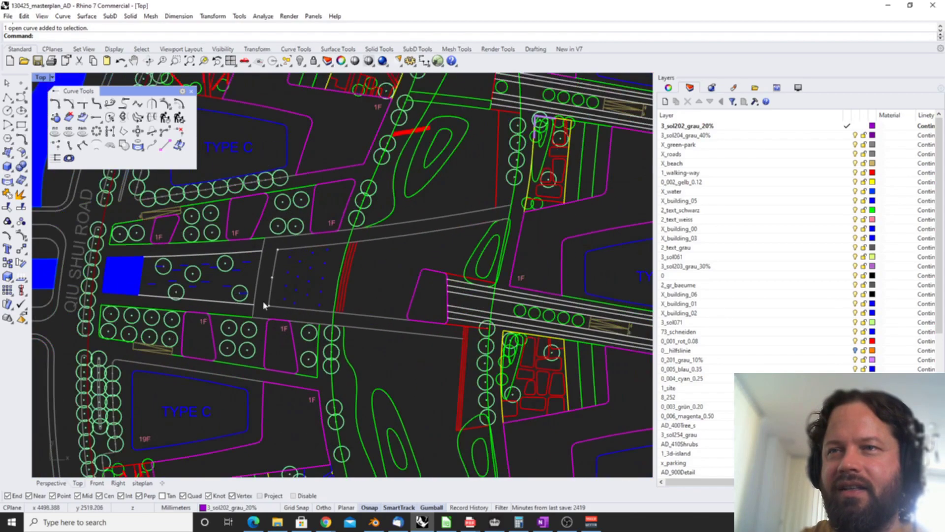
Step: Examine the building blocks, crossing strips and green corridor along the full length of the central site
scroll(327, 249, "down", 3)
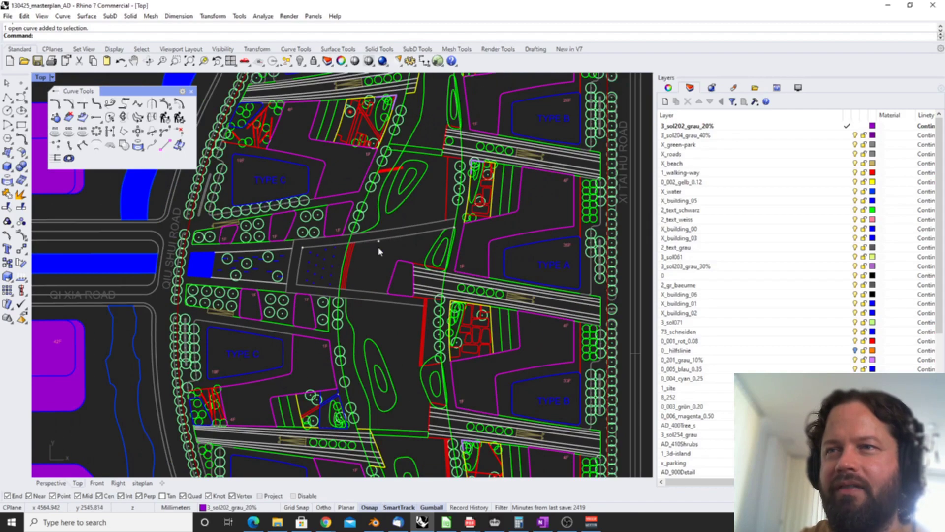
scroll(389, 228, "down", 3)
scroll(434, 173, "up", 3)
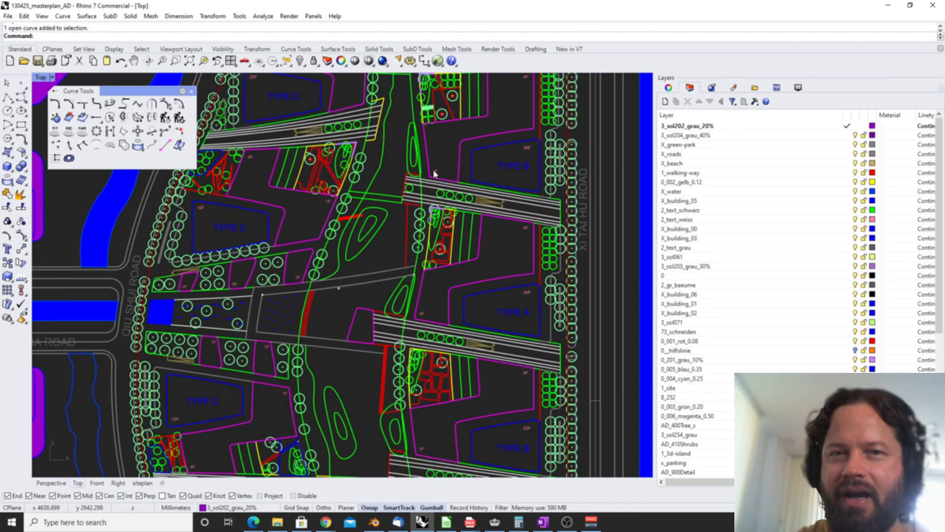
scroll(294, 221, "down", 5)
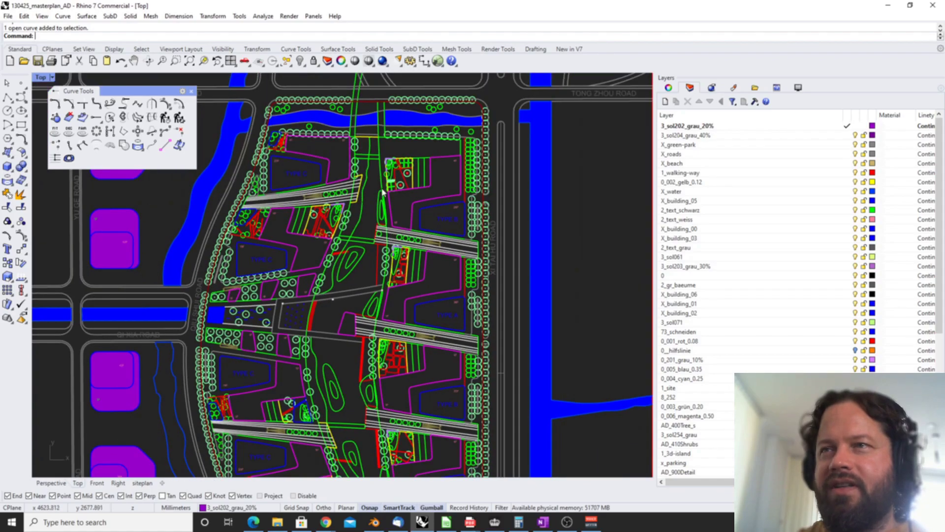
scroll(358, 152, "down", 3)
scroll(383, 413, "up", 3)
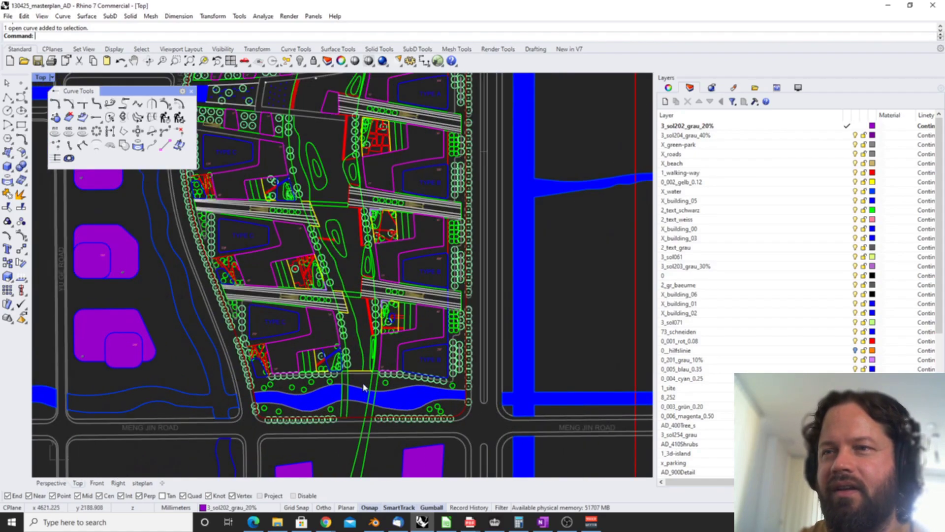
scroll(383, 414, "down", 1)
scroll(365, 351, "down", 2)
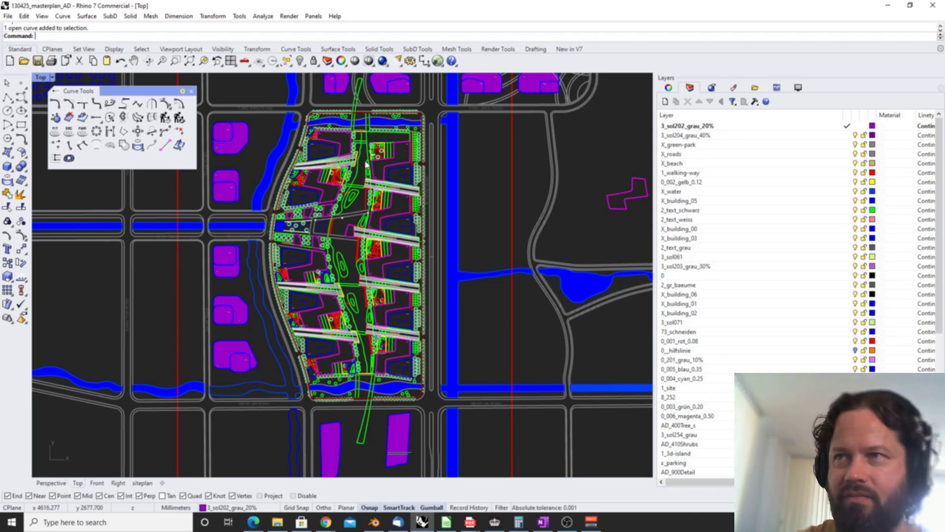
Step: Identify a tree block's layer, sort the layer list by name, and turn off the AD_400Tree_s layer
scroll(448, 133, "up", 5)
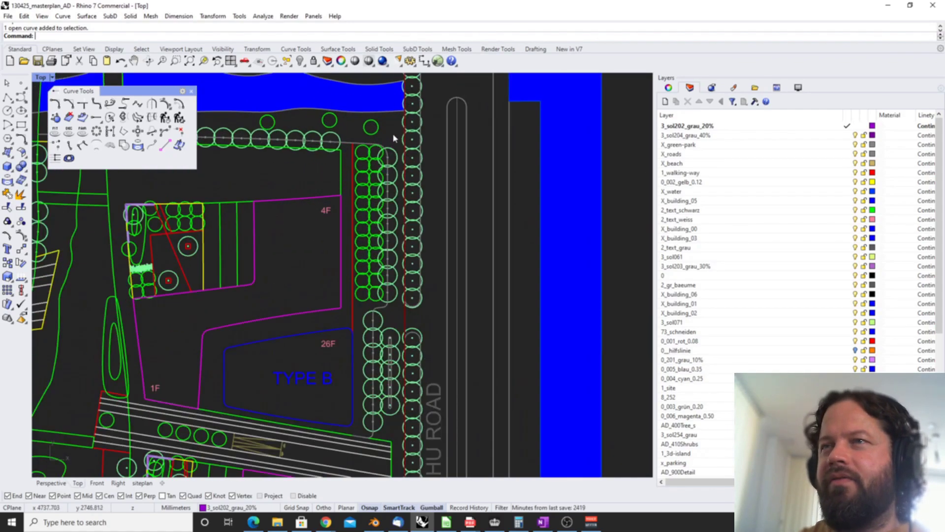
left_click(397, 159)
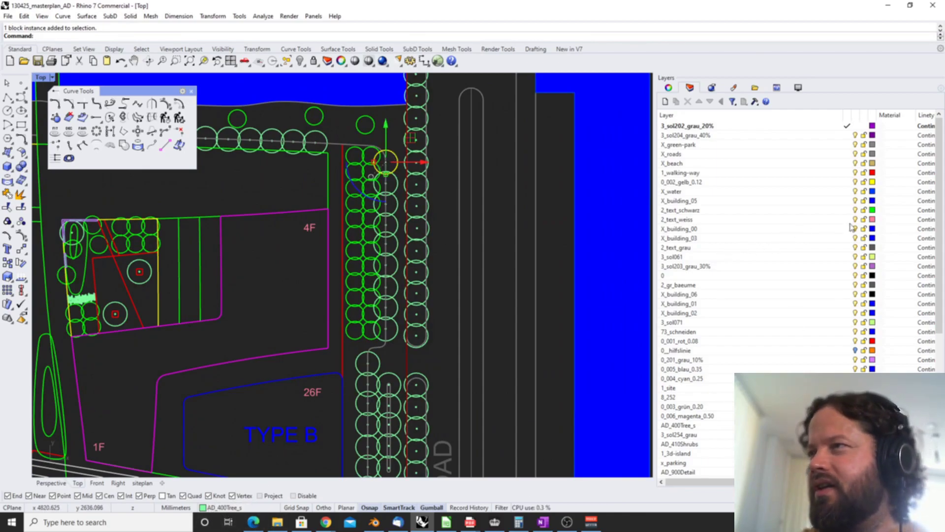
left_click(768, 115)
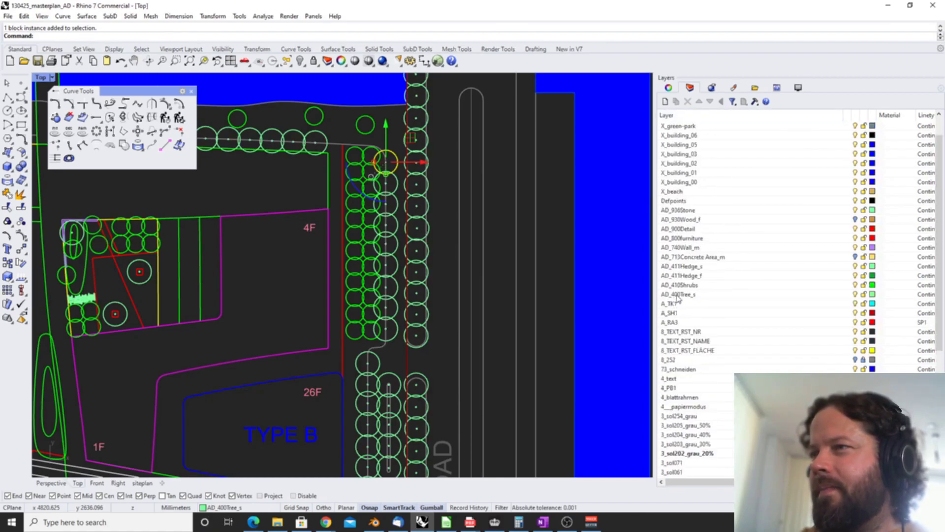
left_click(678, 294)
left_click(855, 294)
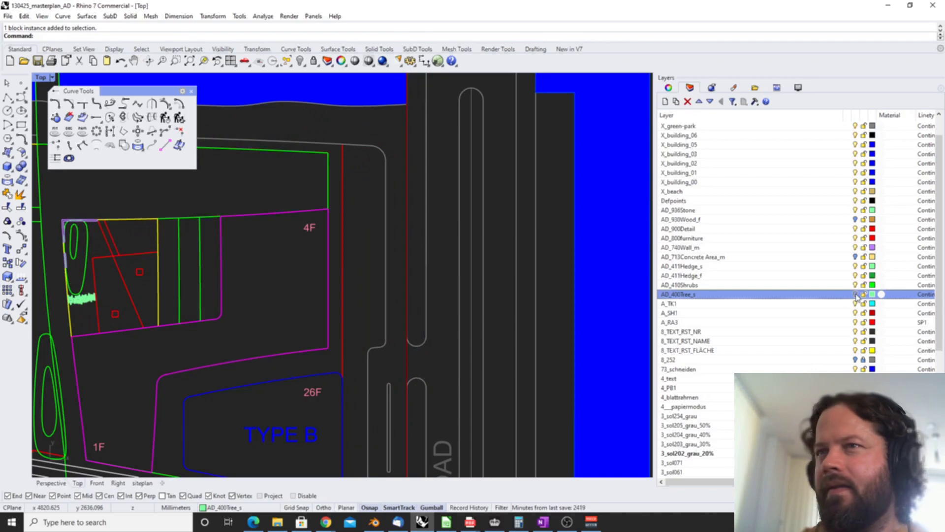
Step: Select all text objects in the masterplan and delete them
left_click(410, 211)
left_click(387, 207)
scroll(388, 209, "down", 12)
scroll(340, 243, "up", 9)
scroll(354, 250, "up", 2)
scroll(356, 252, "down", 2)
scroll(211, 192, "up", 4)
left_click(211, 194)
left_click(264, 207)
type("S")
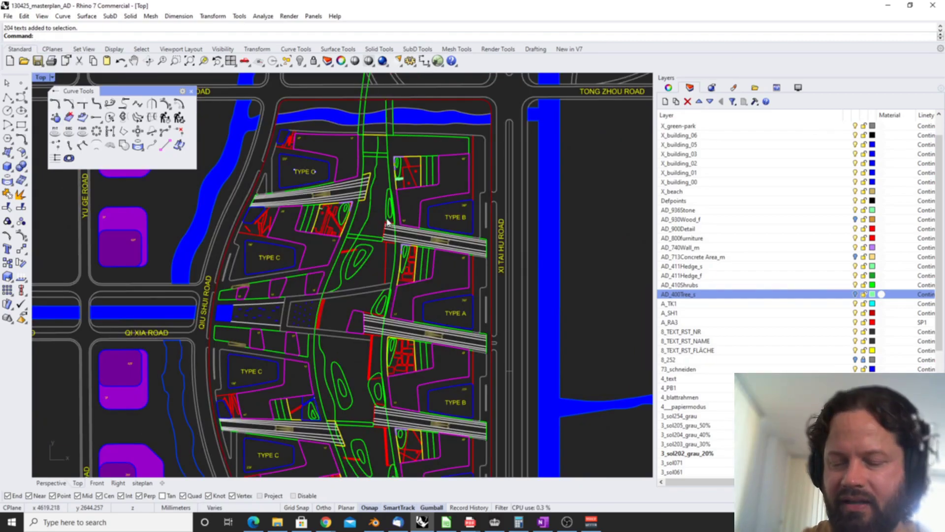
key("Delete")
Step: Examine the wavy green boundary curve running along the central green corridor
scroll(359, 200, "up", 4)
scroll(400, 204, "down", 3)
scroll(428, 212, "up", 6)
scroll(384, 202, "down", 8)
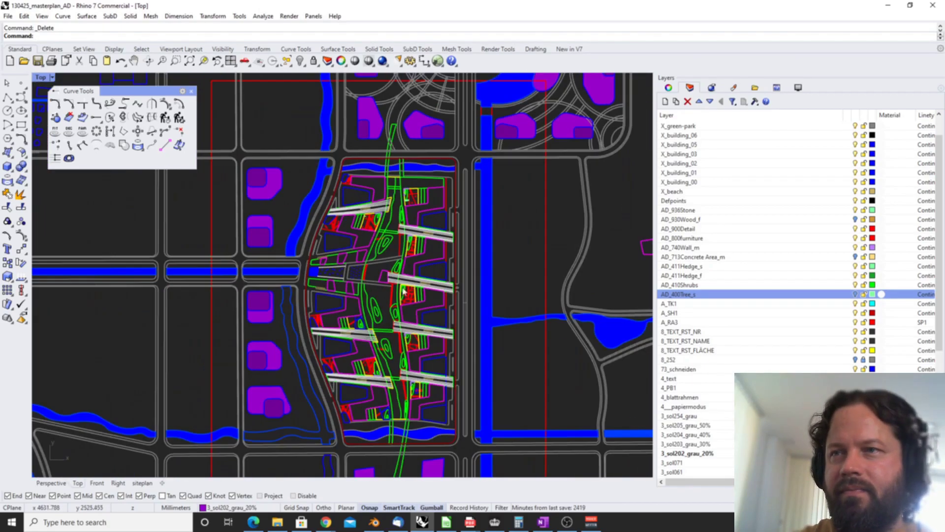
scroll(407, 279, "up", 5)
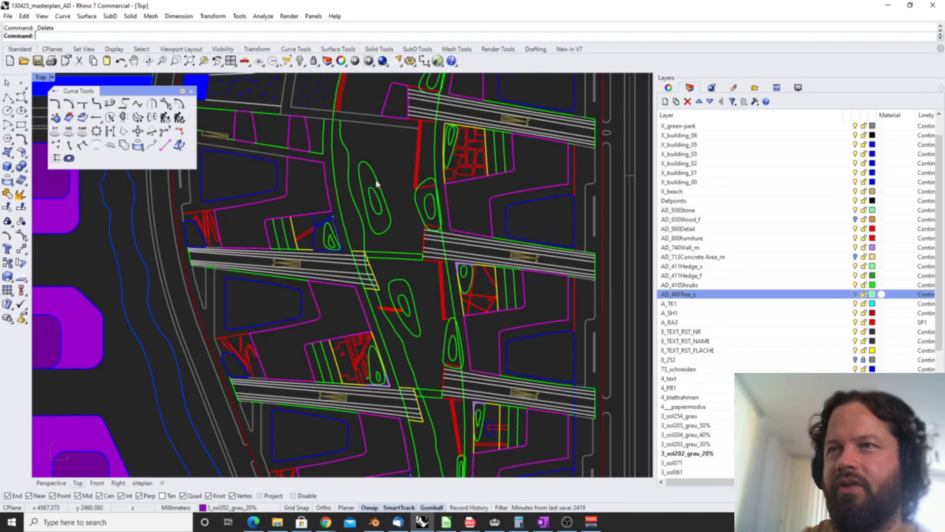
left_click(377, 181)
scroll(378, 165, "up", 8)
left_click(313, 185)
scroll(375, 224, "down", 6)
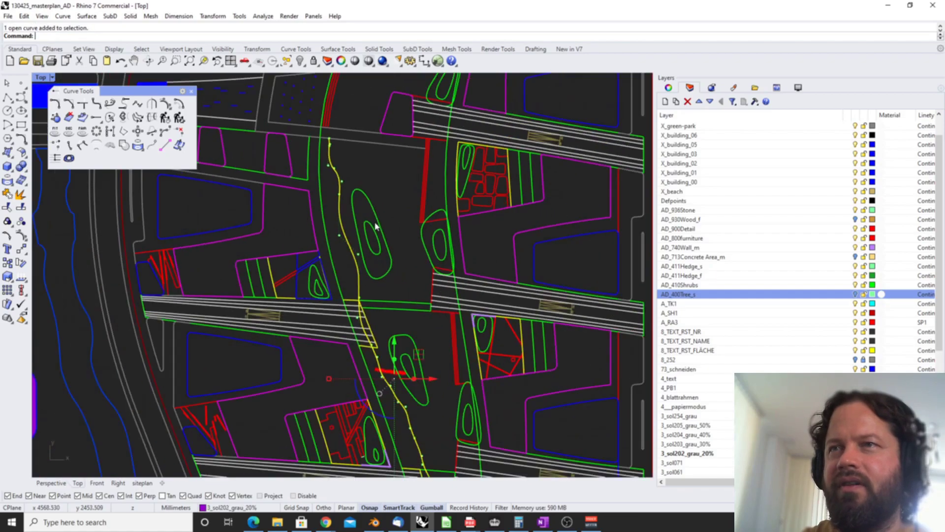
Step: Inspect a green planting outline and the red paving lines in a courtyard, checking for open or closed curves
scroll(340, 181, "down", 2)
scroll(383, 328, "up", 2)
left_click(427, 291)
left_click(427, 288)
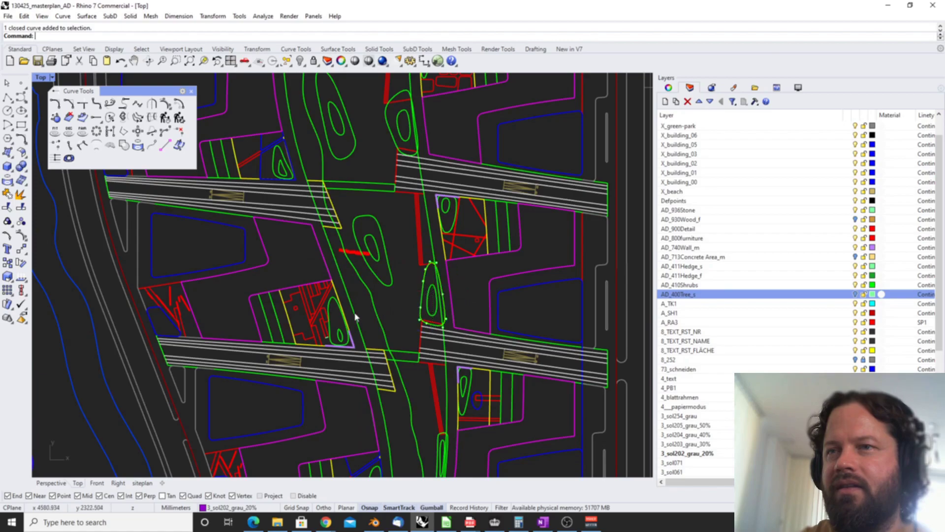
scroll(345, 310, "up", 5)
left_click(325, 283)
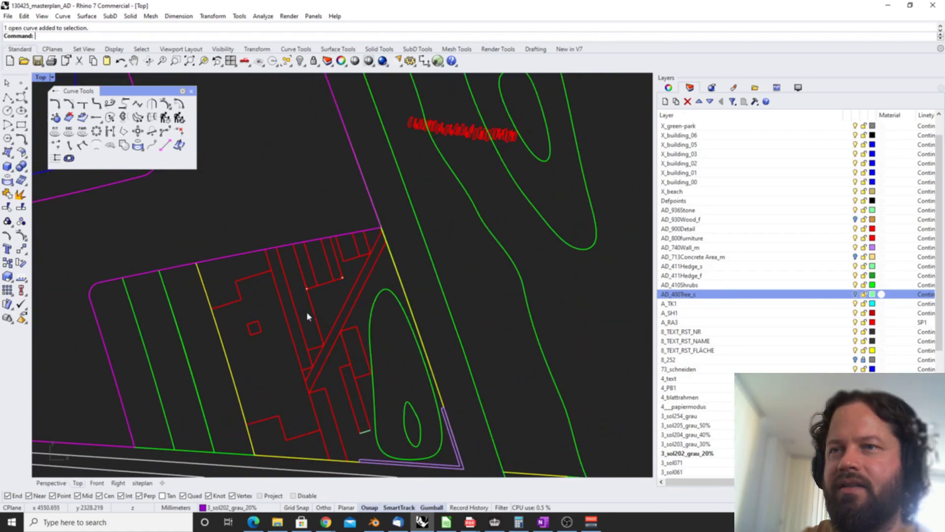
scroll(320, 244, "down", 6)
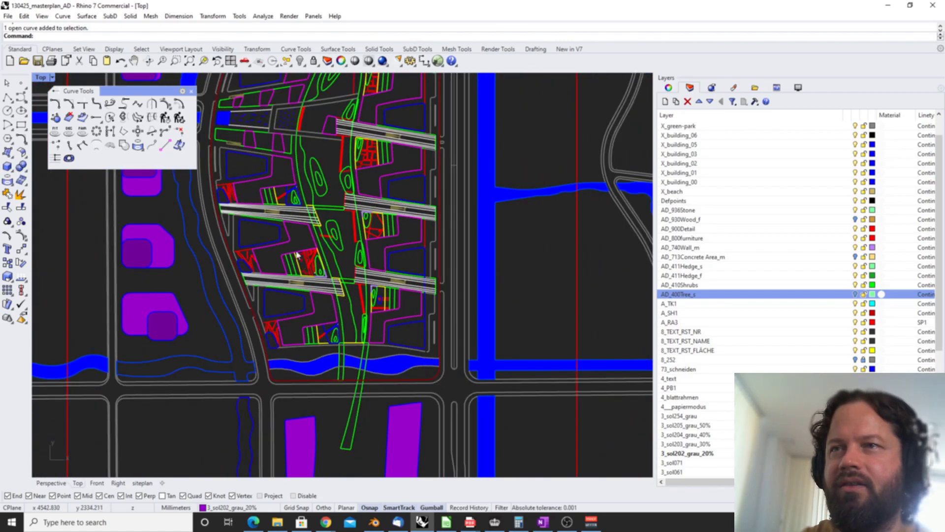
scroll(301, 257, "up", 3)
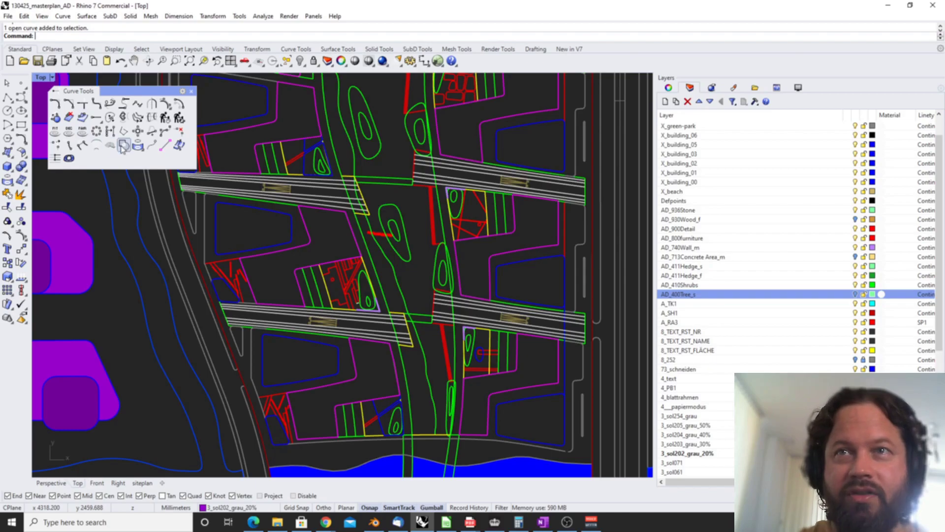
Step: Create a planar surface from the closed magenta building outline surrounding the red-paved courtyard
left_click(309, 235)
scroll(282, 252, "down", 2)
scroll(283, 252, "up", 3)
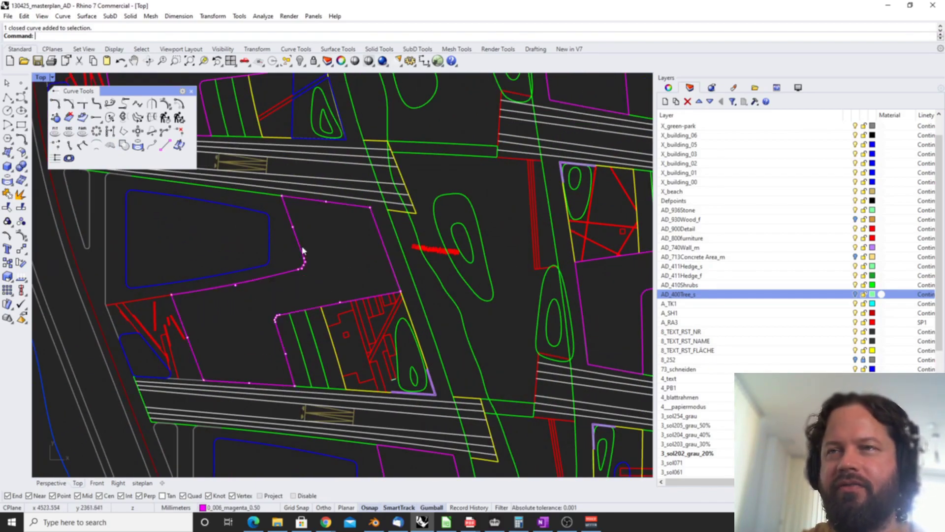
left_click(7, 152)
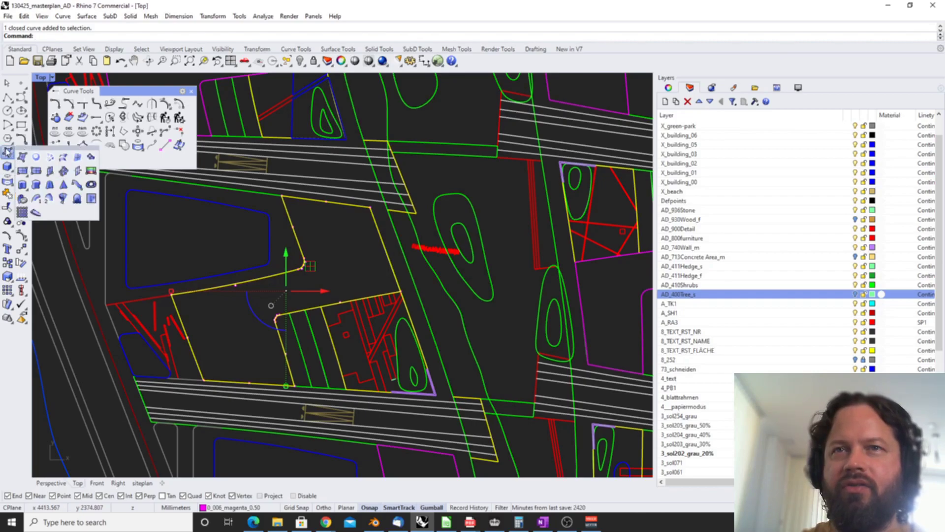
left_click(41, 165)
left_click(9, 154)
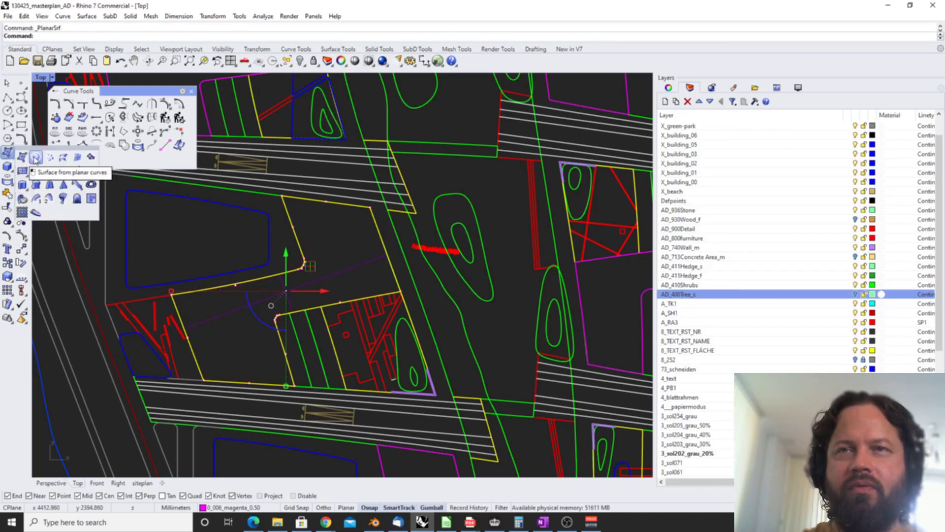
left_click(359, 267)
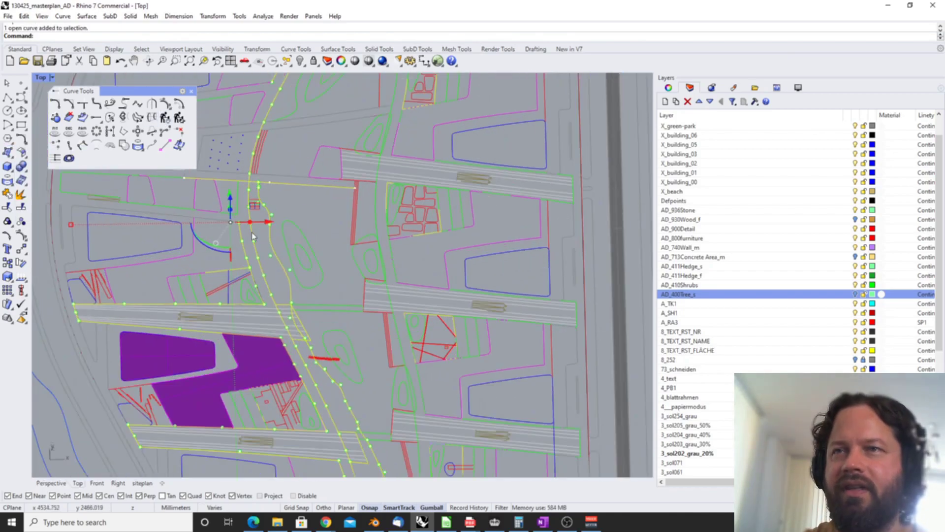
Step: Inspect the long green boundary curve along the central corridor and the grey line that crosses it
scroll(305, 338, "down", 3)
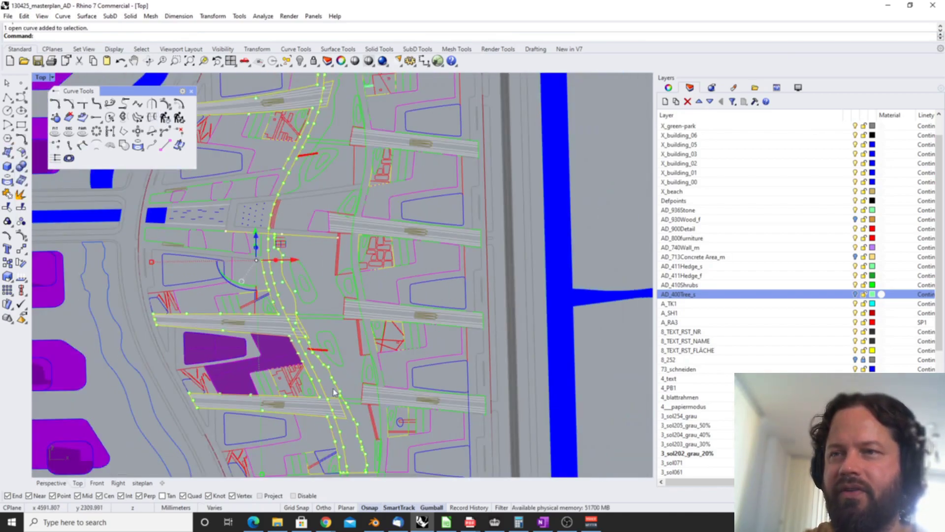
scroll(271, 270, "up", 4)
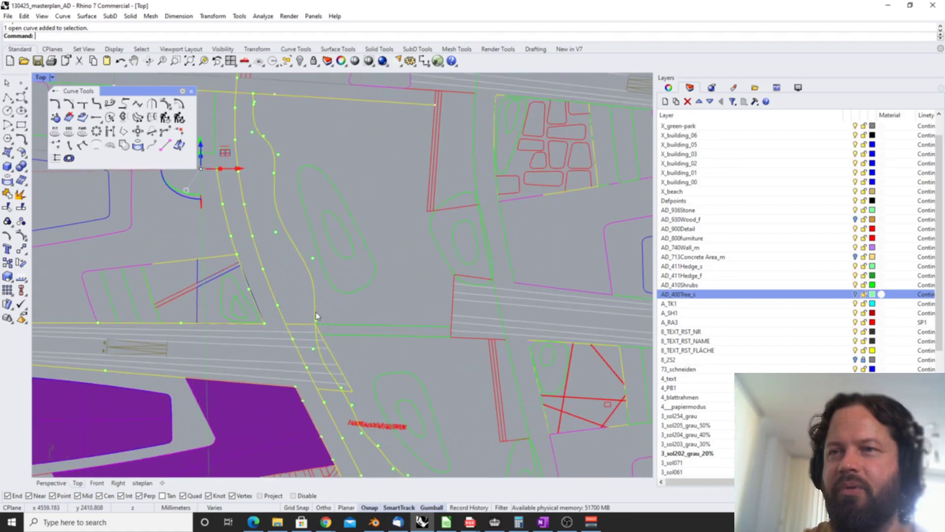
key("Escape")
left_click(252, 211)
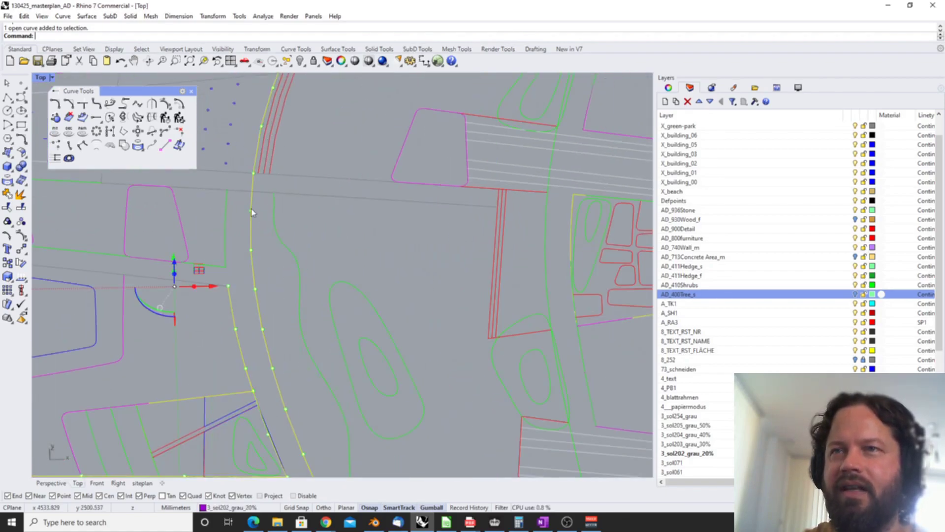
scroll(255, 201, "down", 3)
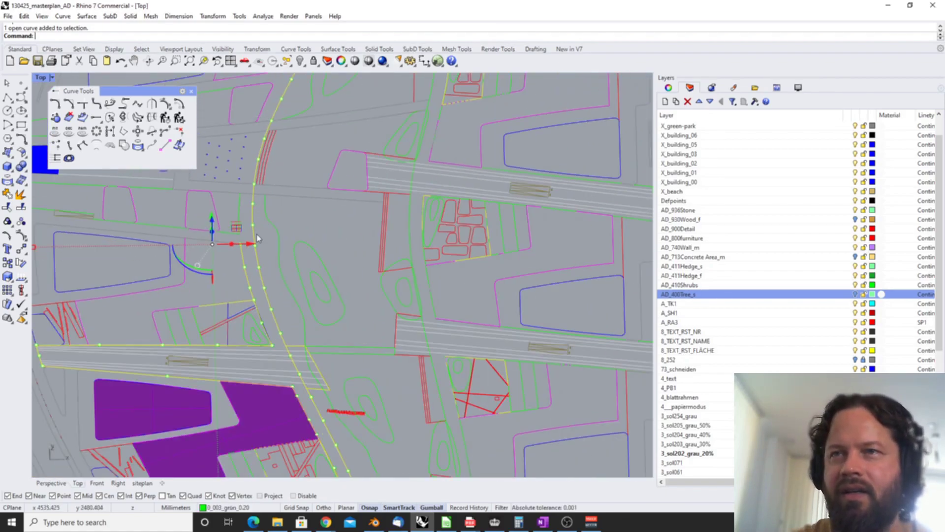
scroll(258, 238, "up", 3)
left_click(257, 158)
left_click(248, 178)
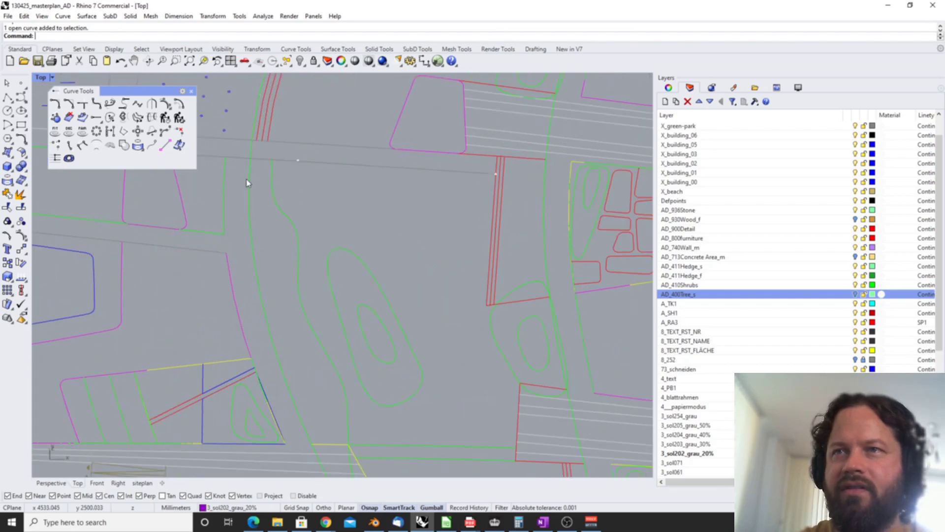
left_click(254, 159, "shift")
key("Escape")
Step: Split the long green boundary curve with the grey line crossing it near the corridor's upper end
left_click(249, 197)
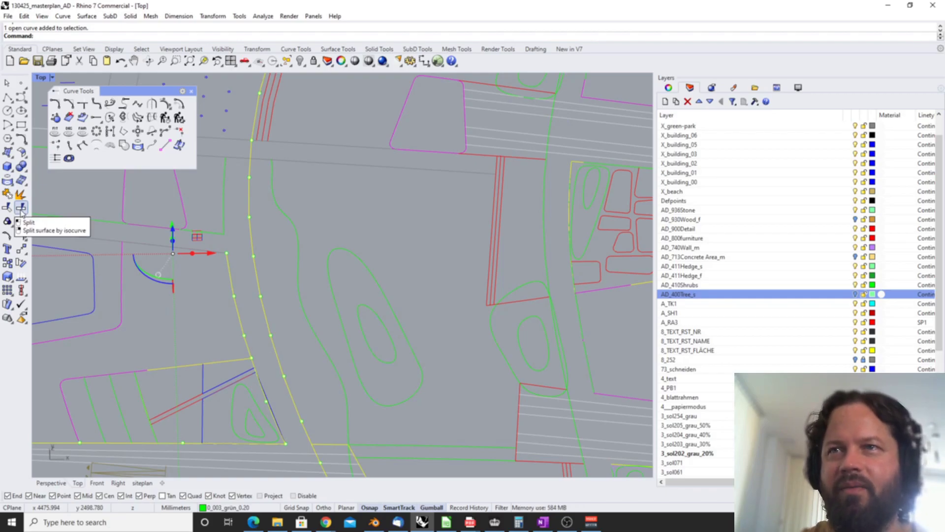
left_click(21, 210)
left_click(269, 162)
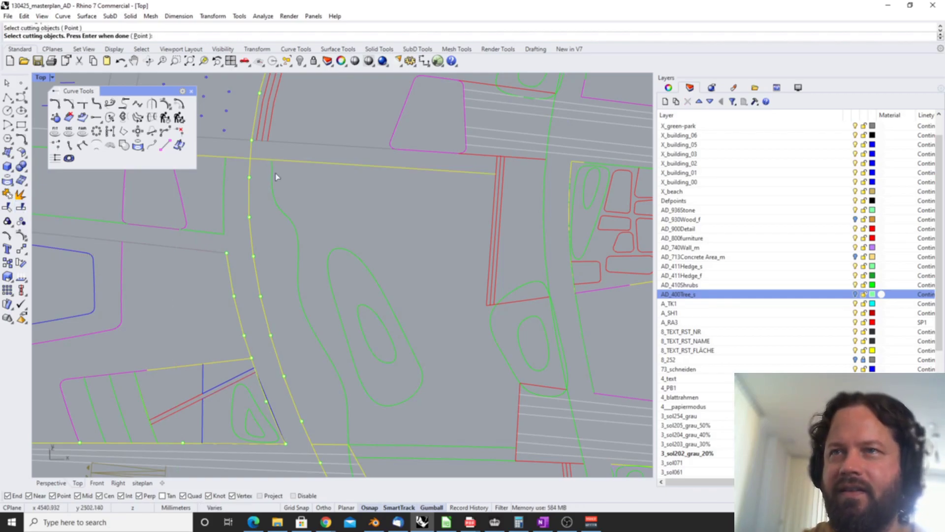
scroll(315, 248, "down", 3)
key("Return")
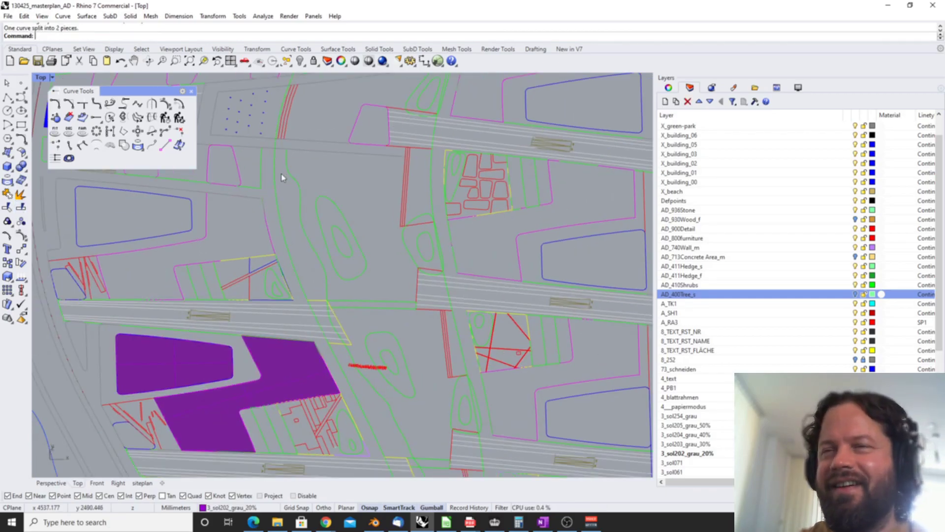
Step: Split the remaining green boundary curve where it meets the short yellow edge of the striped road below
left_click(274, 172)
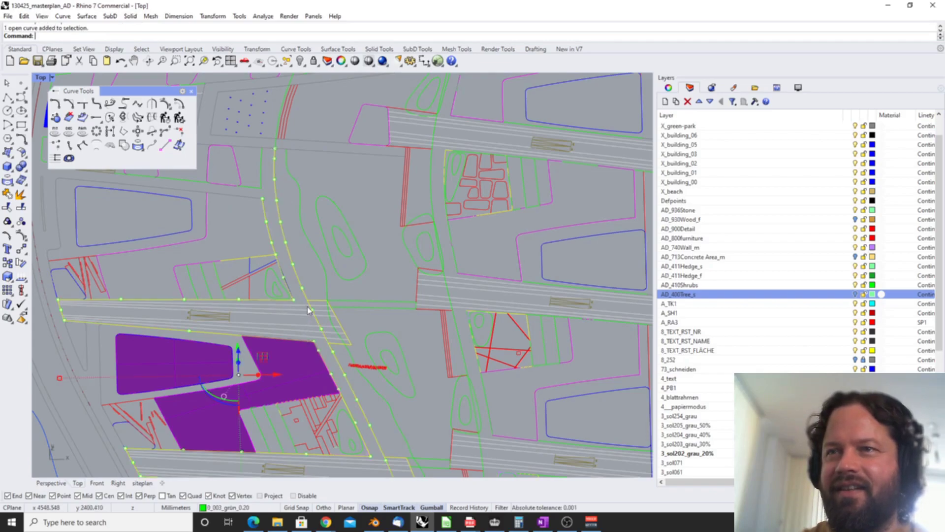
scroll(302, 297, "up", 3)
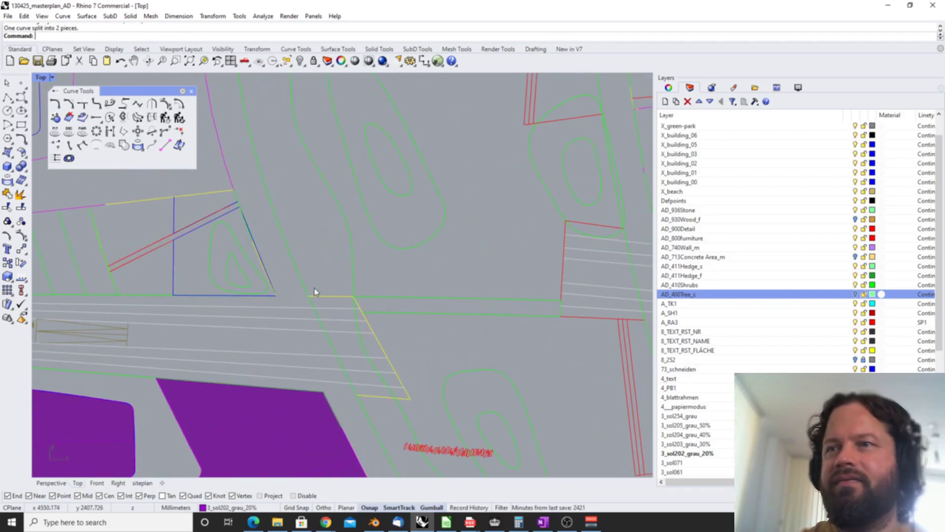
left_click(306, 290)
scroll(332, 318, "down", 3)
scroll(333, 318, "up", 3)
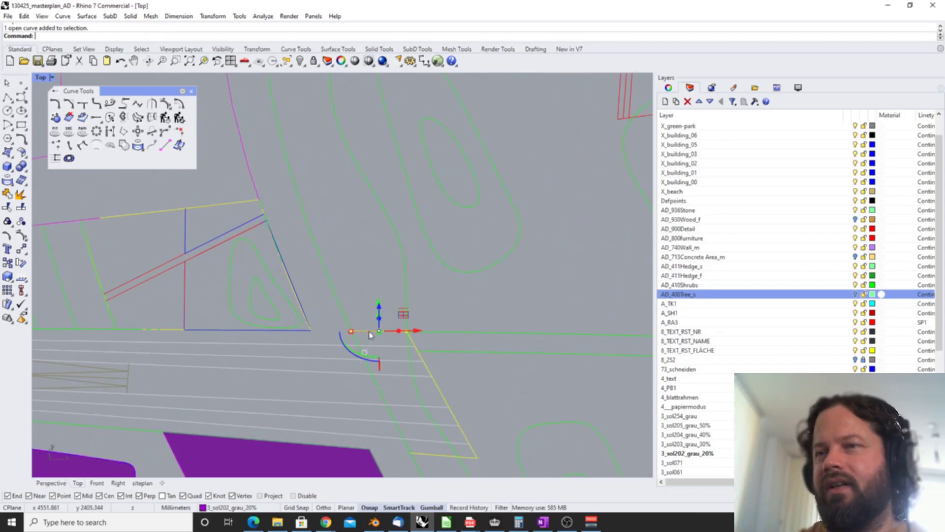
Step: Split the wavy green corridor curve using the horizontal green line at the yellow road corner as the cutting object
left_click(386, 331)
left_click(407, 295)
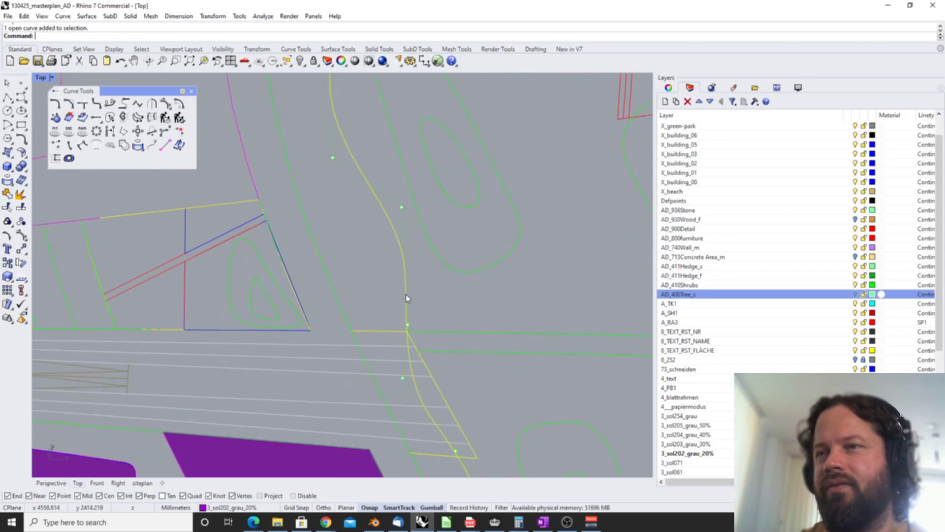
scroll(371, 314, "down", 5)
scroll(400, 303, "up", 5)
left_click(20, 207)
key("Escape")
left_click(367, 289)
scroll(367, 341, "up", 6)
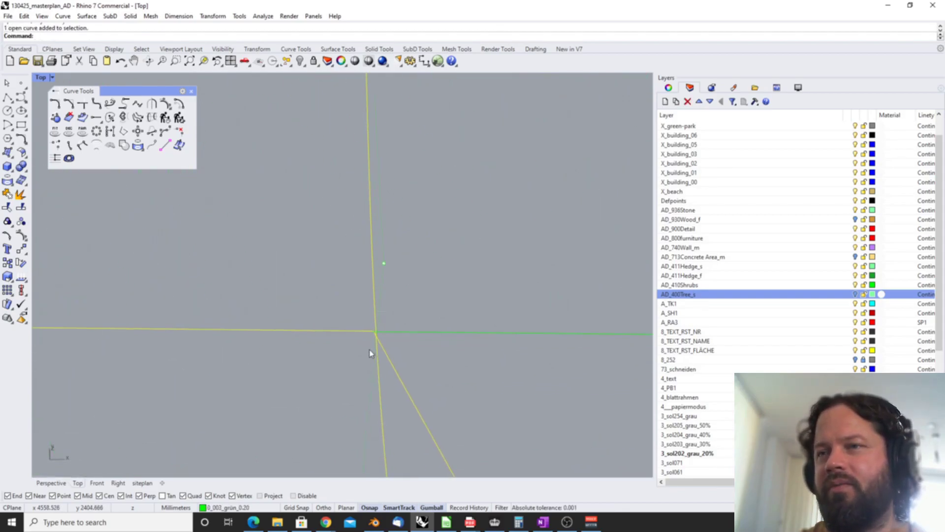
right_click(398, 314)
left_click(432, 314)
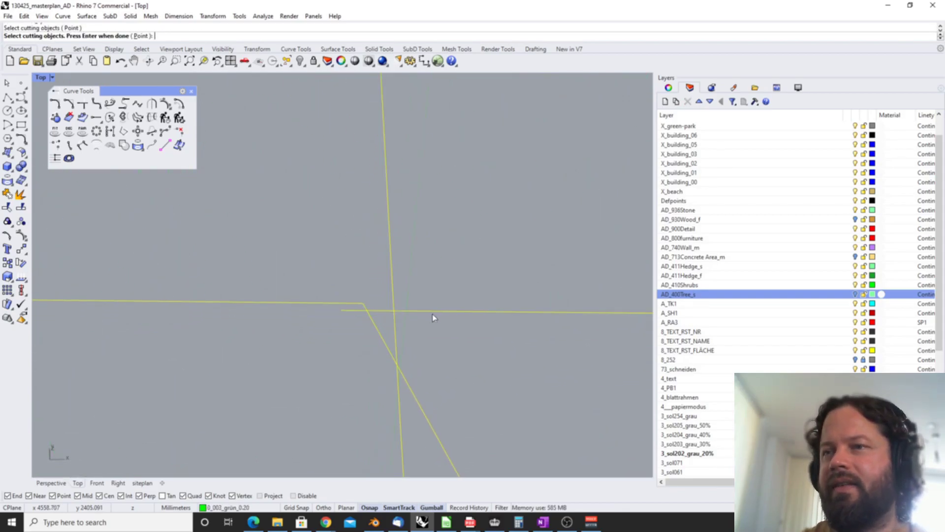
key("Return")
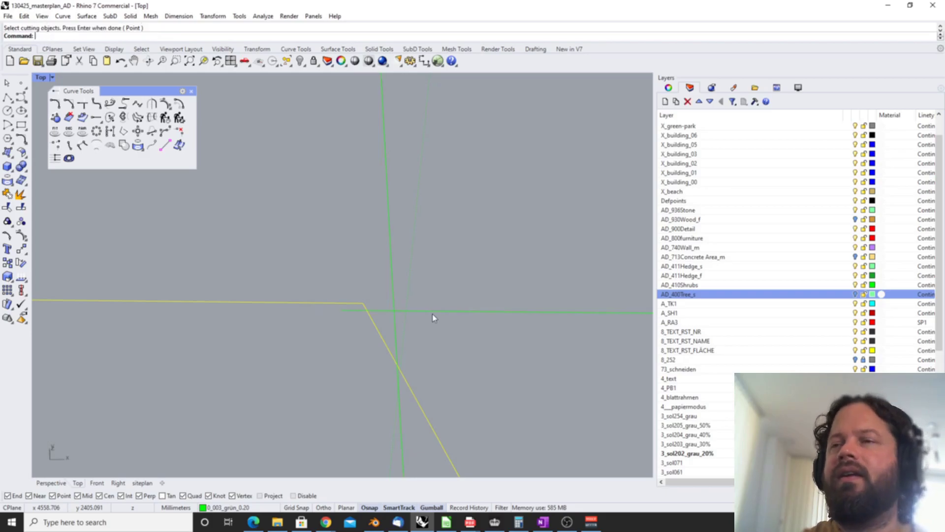
Step: Draw a polyline about 0.045 mm long from the yellow road corner to the split point of the wavy green curve
left_click(392, 285)
scroll(272, 284, "down", 5)
scroll(389, 320, "up", 3)
left_click(319, 281)
left_click(299, 261)
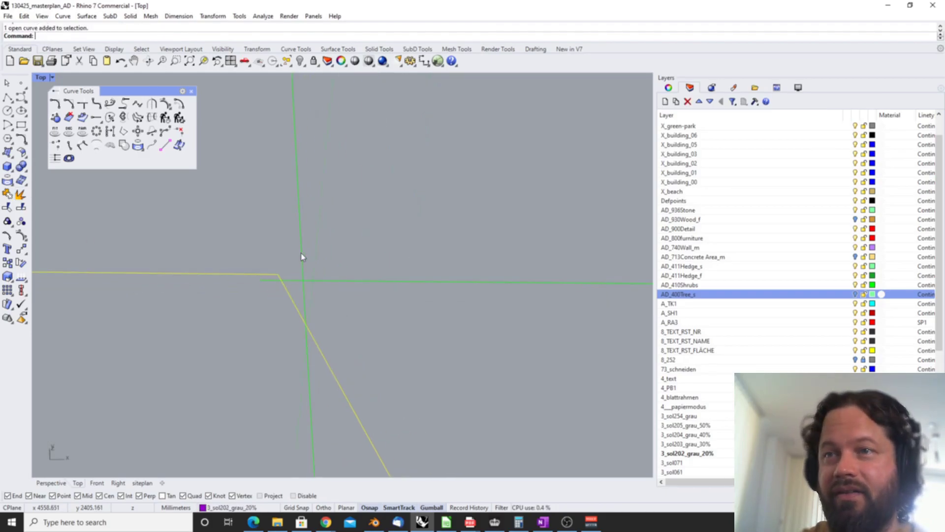
left_click(8, 97)
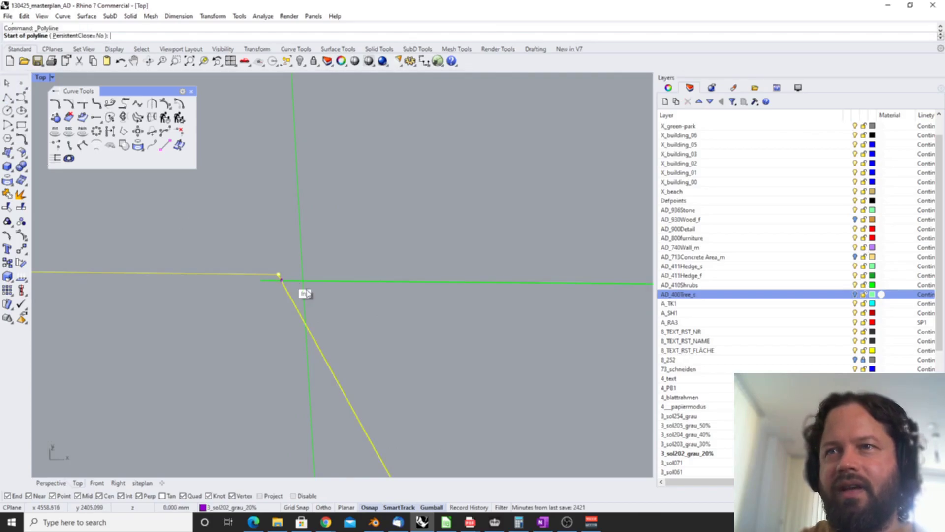
left_click(279, 274)
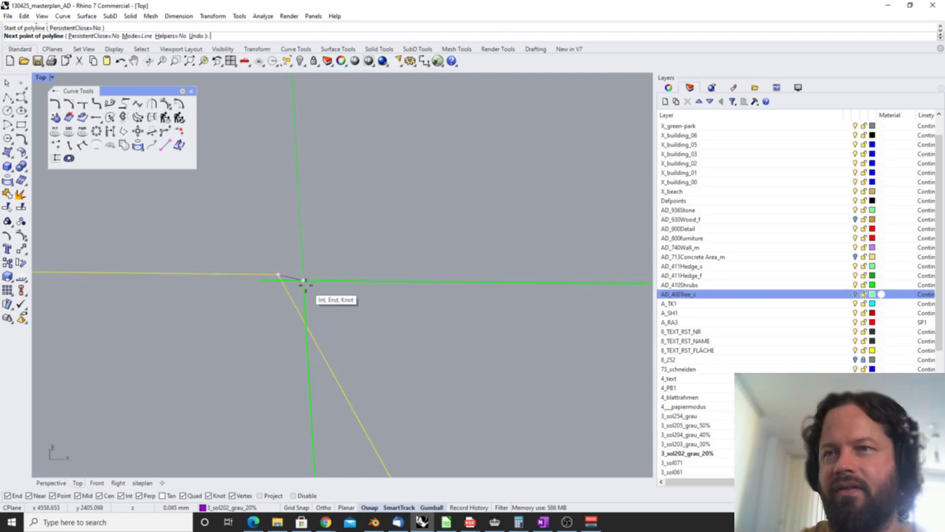
left_click(304, 281)
key("Return")
Step: Draw a straight polyline connecting the upper end of the split boundary curve to the upper end of the wavy curve
scroll(364, 369, "up", 5)
scroll(268, 194, "down", 5)
left_click(276, 194)
scroll(276, 173, "up", 3)
scroll(278, 171, "up", 3)
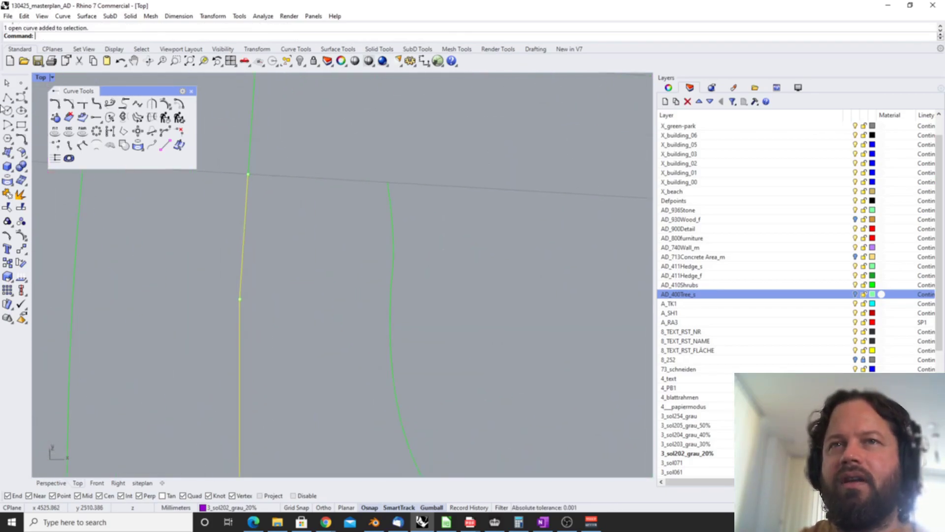
key("Return")
left_click(248, 174)
left_click(386, 182)
key("Return")
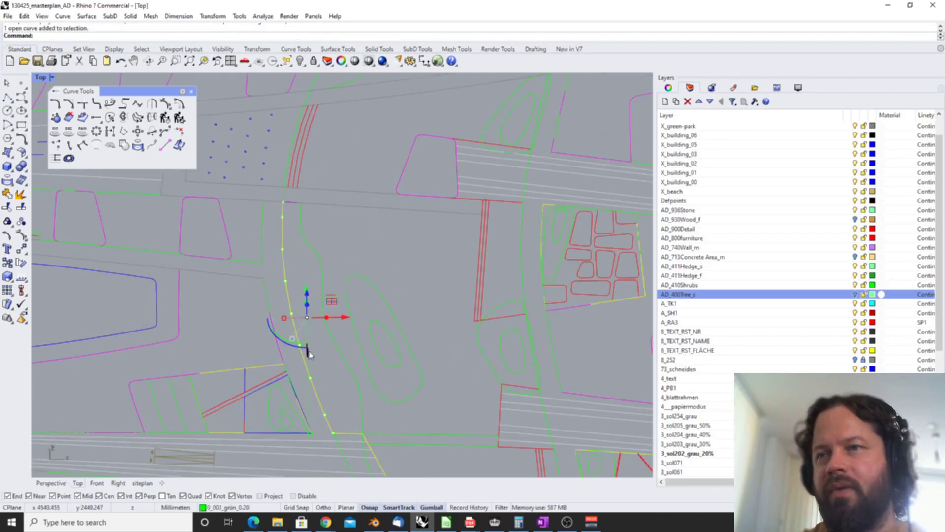
Step: Join the split boundary curve, the upper connecting line, the wavy curve and the lower edge pieces into one closed outline
scroll(313, 362, "up", 4)
scroll(323, 284, "down", 6)
scroll(286, 176, "up", 6)
scroll(275, 212, "down", 2)
scroll(309, 279, "up", 2)
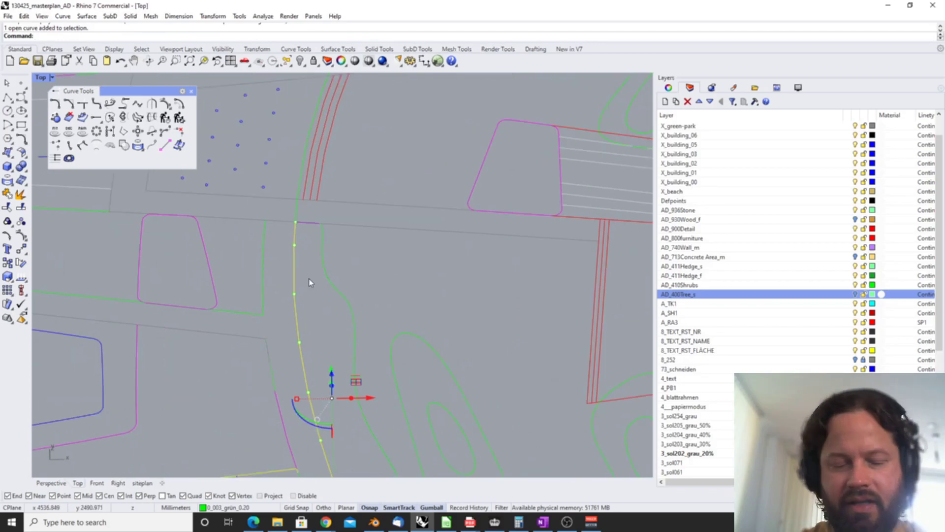
key("Return")
left_click(313, 226)
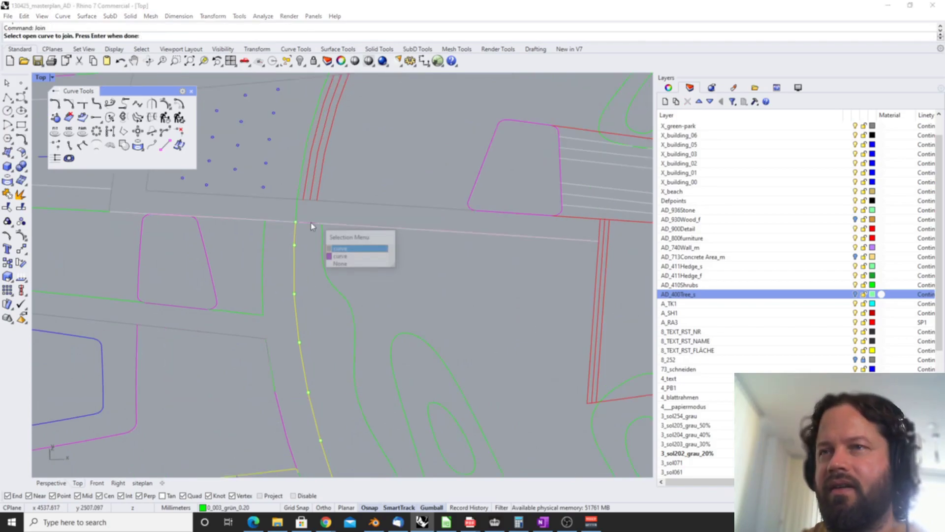
left_click(343, 258)
left_click(321, 251)
scroll(302, 225, "down", 6)
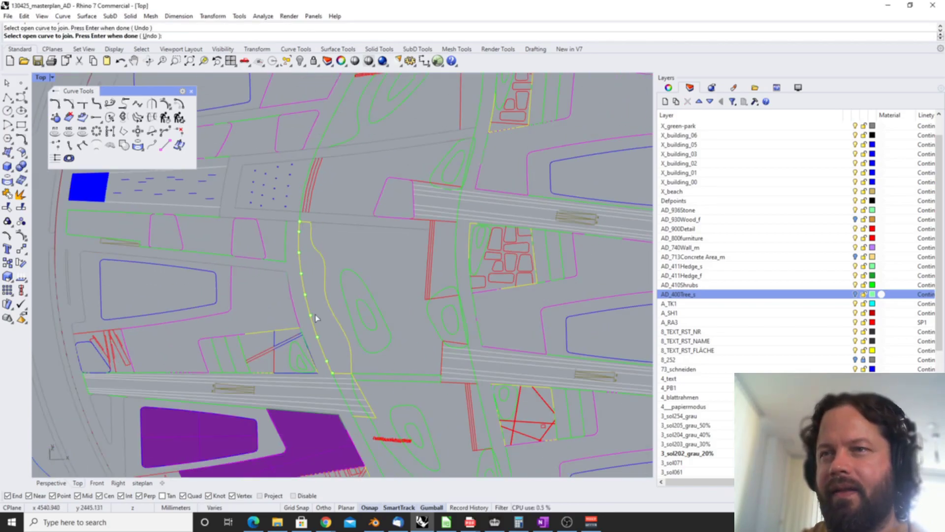
scroll(349, 383, "up", 9)
scroll(376, 331, "up", 3)
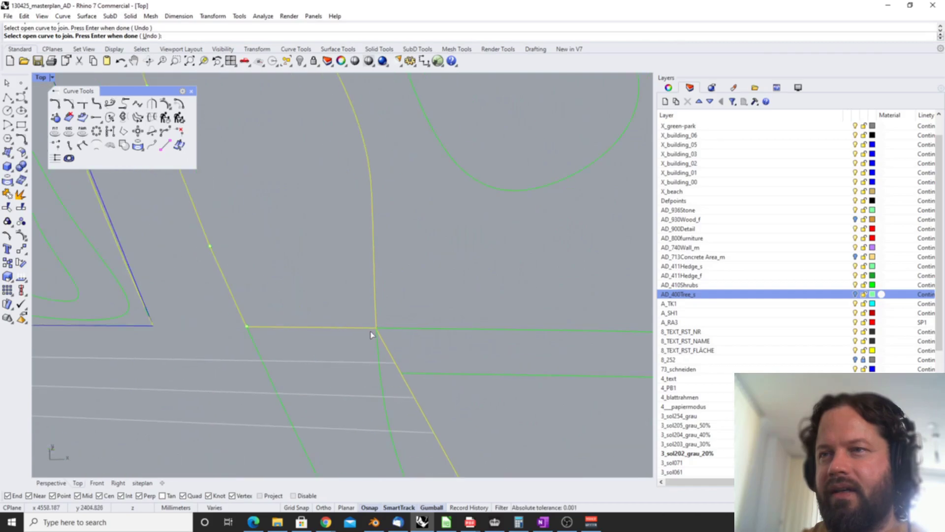
key("Return")
Step: Create a planar surface from the closed wavy corridor outline and undo it
scroll(355, 371, "down", 3)
left_click(302, 359)
scroll(293, 288, "up", 2)
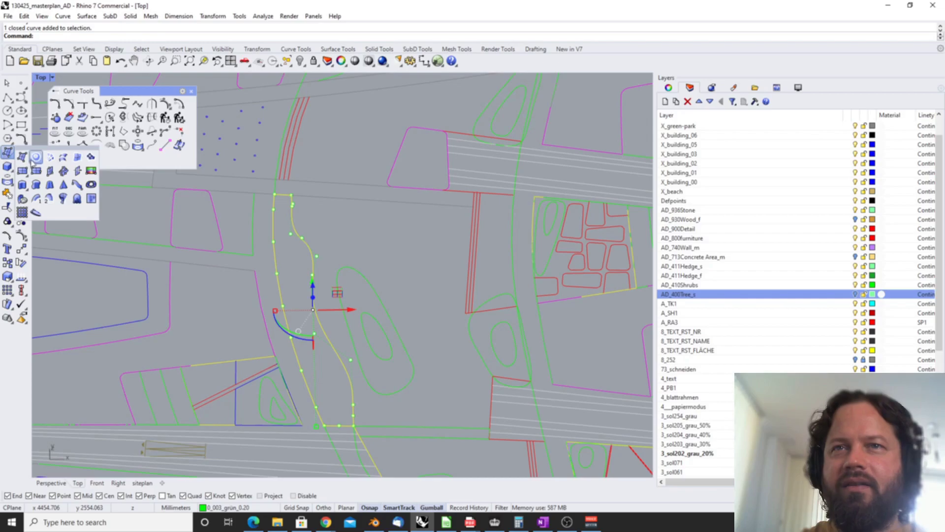
left_click(7, 153)
scroll(320, 279, "down", 3)
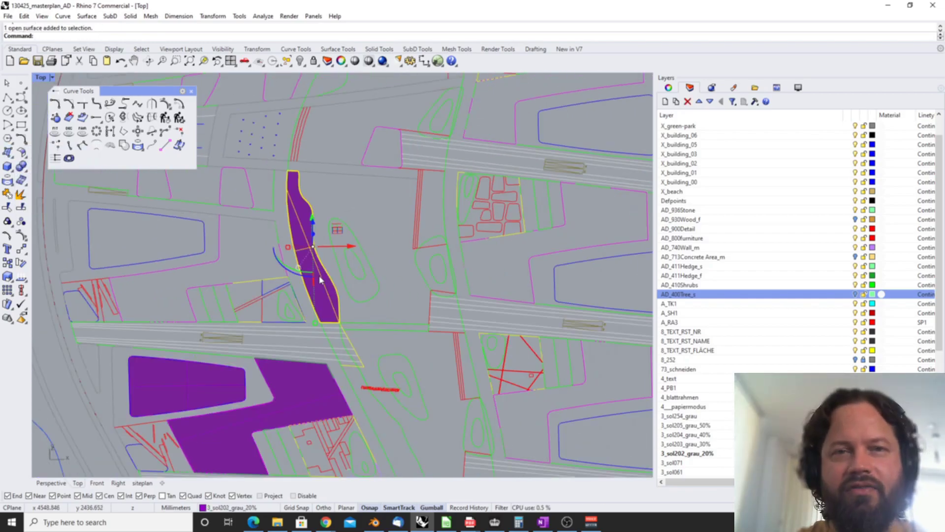
key("ctrl+z")
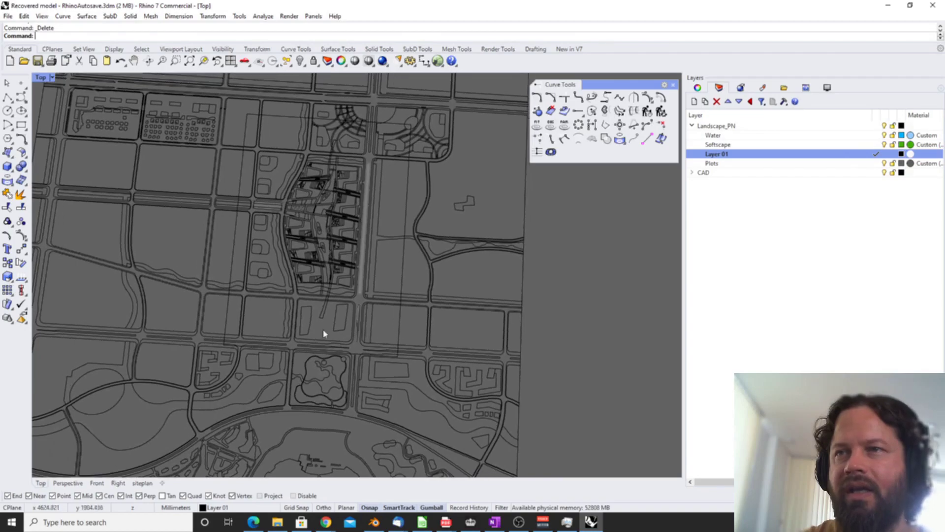
Step: Examine the recovered masterplan model, from the central building blocks and park plots to the waterfront district and coastline
scroll(332, 175, "up", 3)
scroll(338, 211, "down", 3)
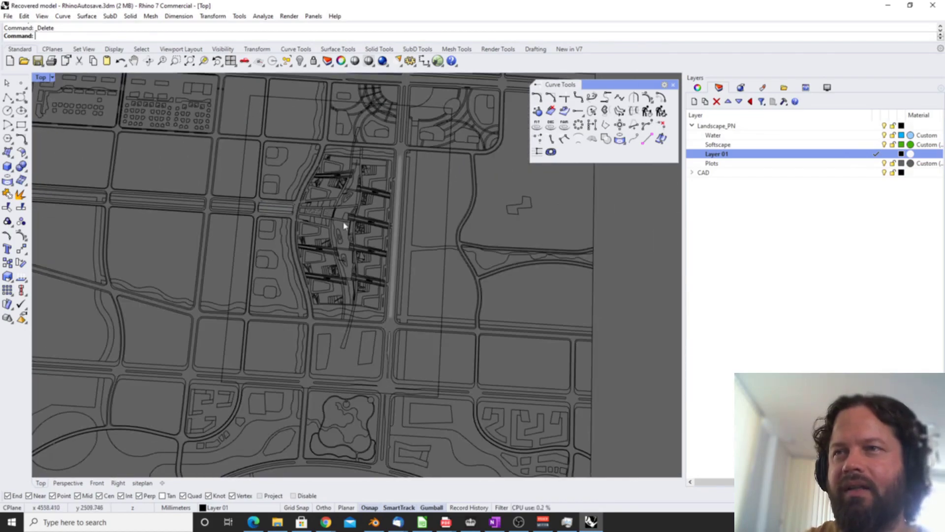
scroll(326, 276, "up", 2)
scroll(327, 275, "down", 5)
scroll(345, 296, "up", 3)
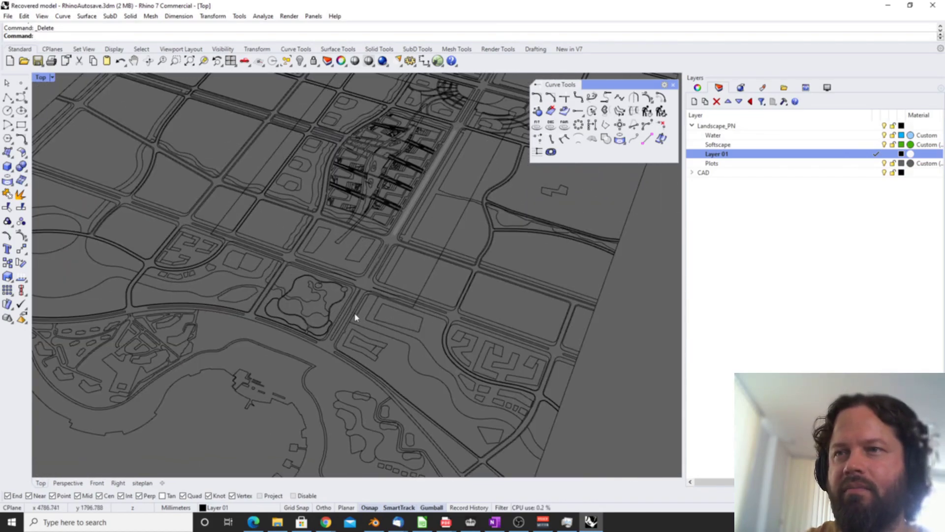
scroll(320, 263, "down", 2)
scroll(320, 264, "up", 5)
scroll(405, 270, "down", 2)
scroll(386, 295, "up", 2)
scroll(350, 244, "up", 3)
scroll(346, 216, "down", 3)
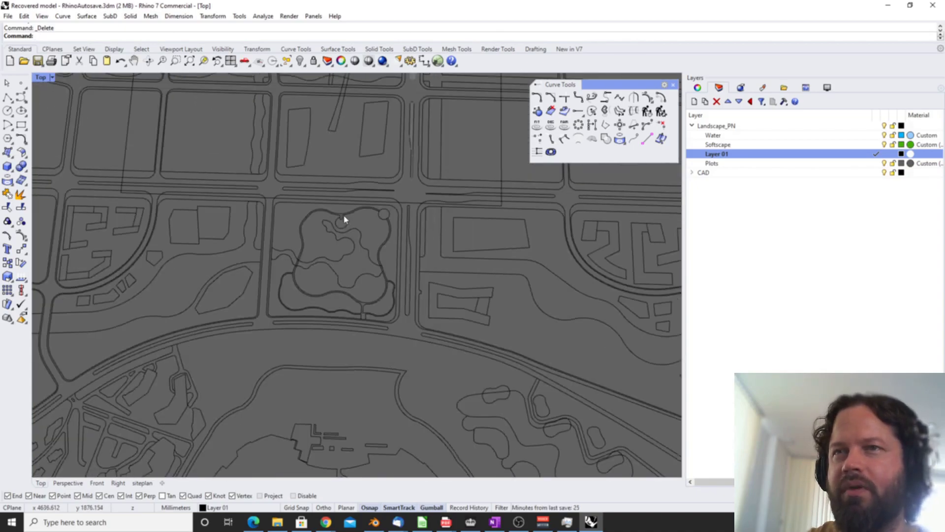
scroll(336, 222, "down", 5)
scroll(200, 325, "up", 5)
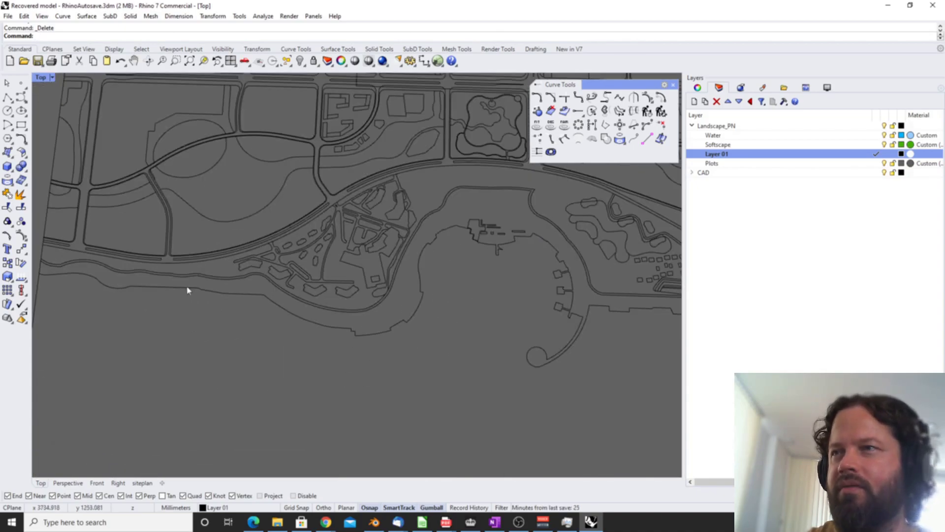
scroll(365, 266, "up", 3)
scroll(163, 280, "down", 3)
scroll(297, 349, "up", 4)
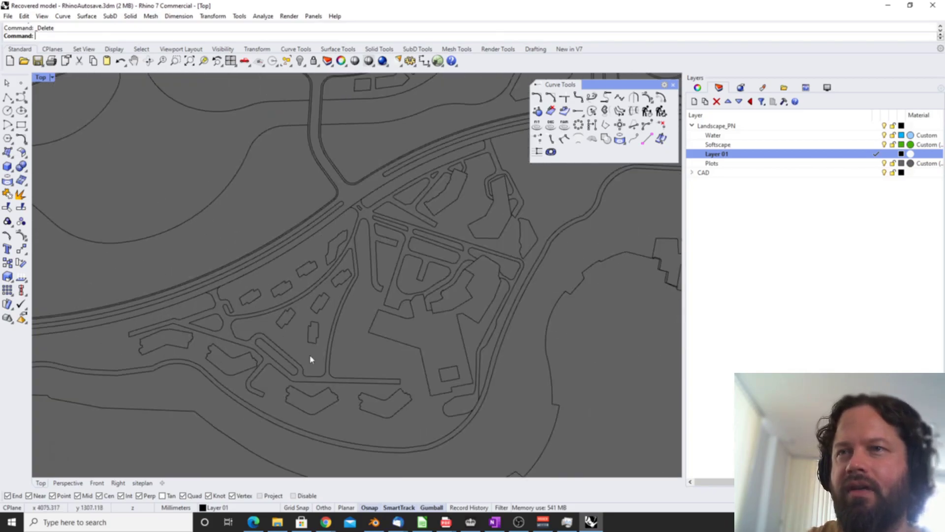
scroll(295, 322, "down", 5)
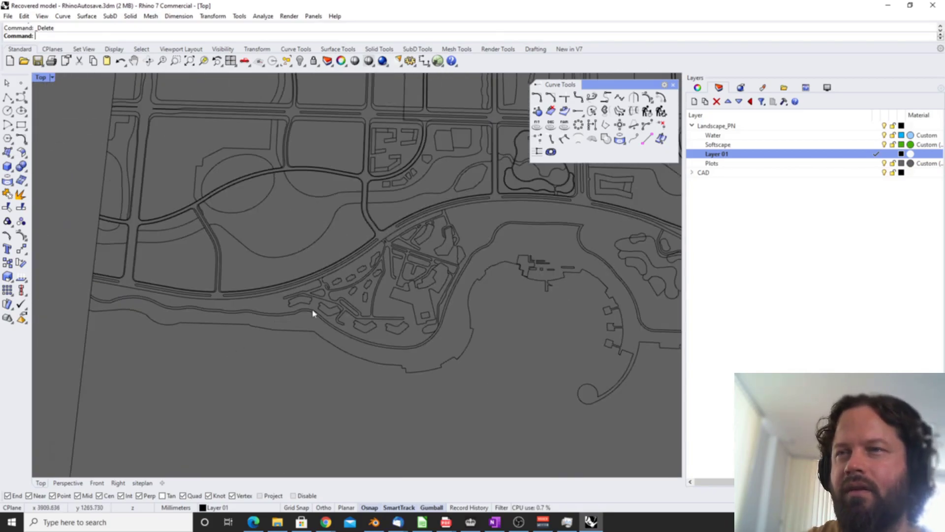
scroll(501, 294, "up", 2)
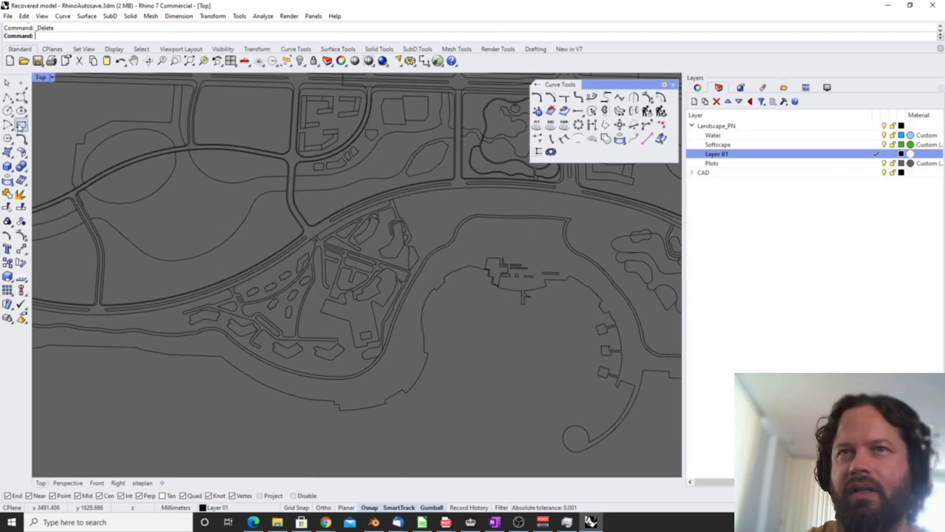
Step: Draw a large rectangle enclosing the waterfront district with its buildings and internal roads
left_click(22, 125)
left_click(176, 188)
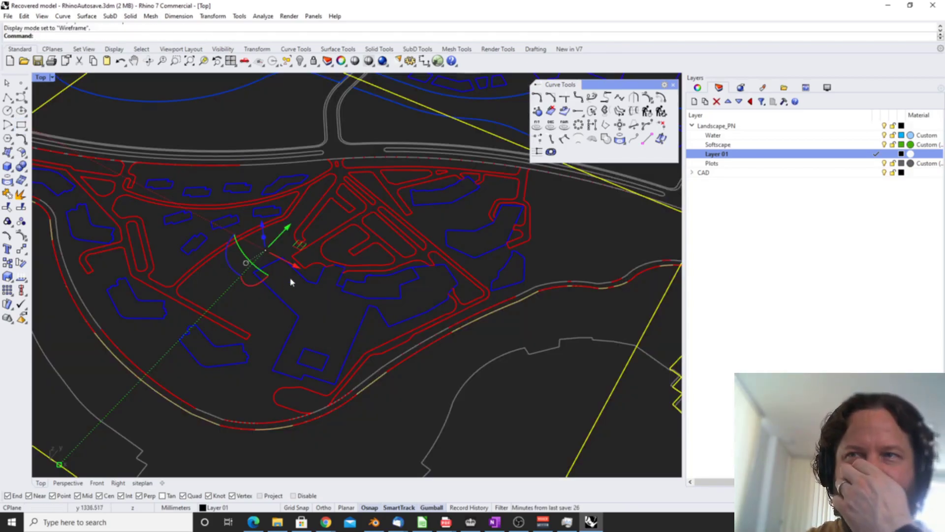
Step: Examine the waterfront district inside the drawn rectangle, along with its coastline and the neighbouring park and harbour areas
scroll(300, 288, "down", 3)
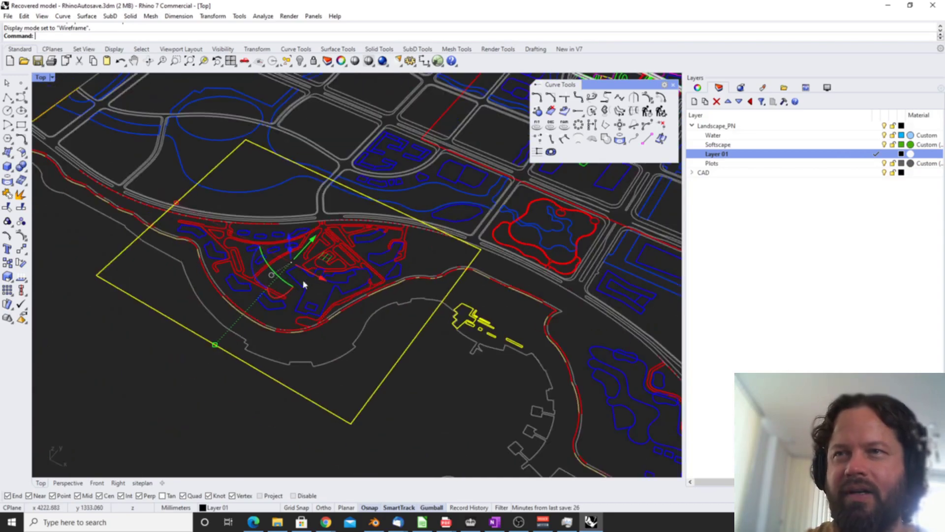
right_click_drag(249, 252, 273, 259)
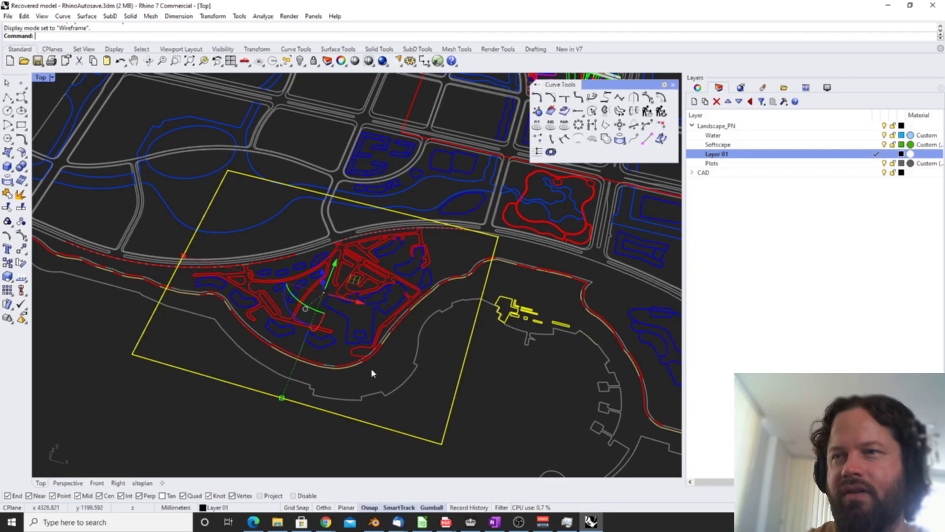
scroll(424, 320, "up", 3)
scroll(354, 291, "down", 1)
scroll(359, 269, "down", 2)
scroll(187, 249, "down", 2)
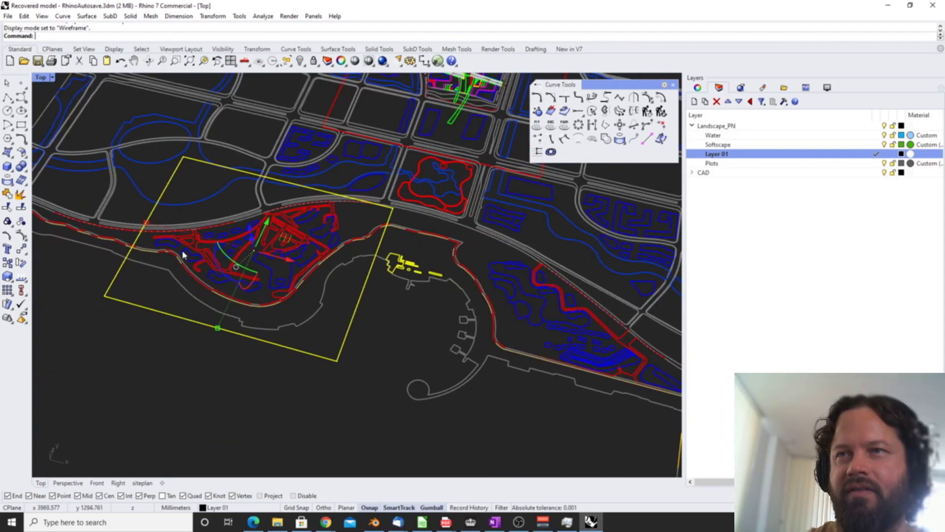
scroll(275, 315, "up", 4)
scroll(263, 292, "down", 2)
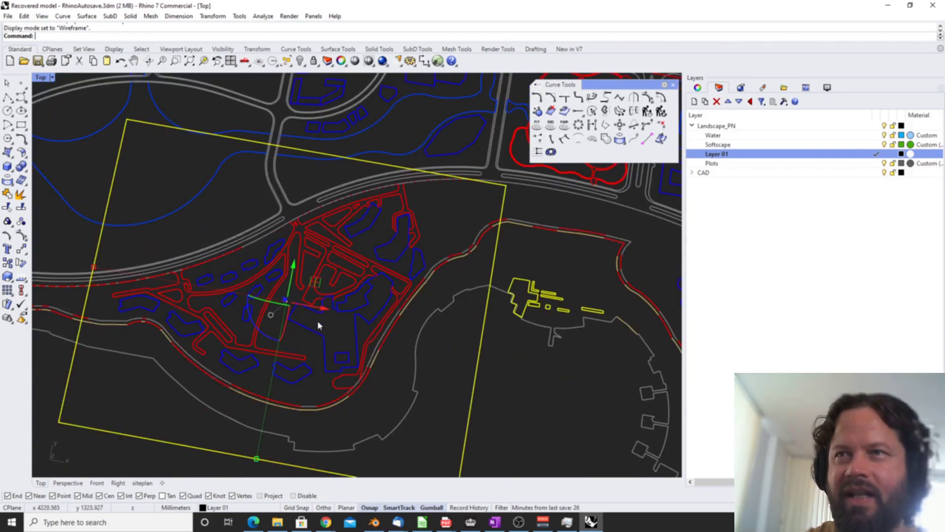
scroll(305, 305, "down", 5)
scroll(306, 197, "up", 3)
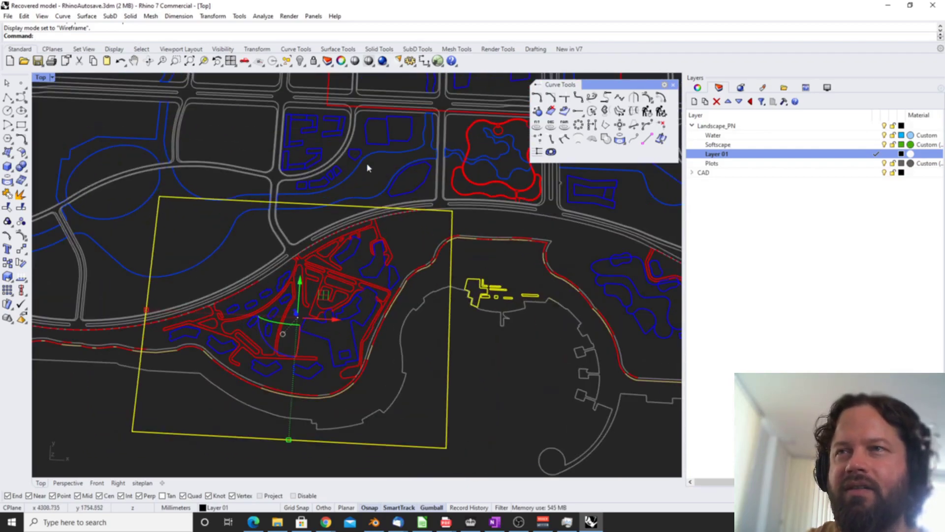
scroll(143, 232, "down", 2)
right_click_drag(199, 279, 168, 256)
Step: Rename Layer 01 to Roads and the Plots layer to Paths, and add a Beach layer under Landscape_PN
left_click(711, 137)
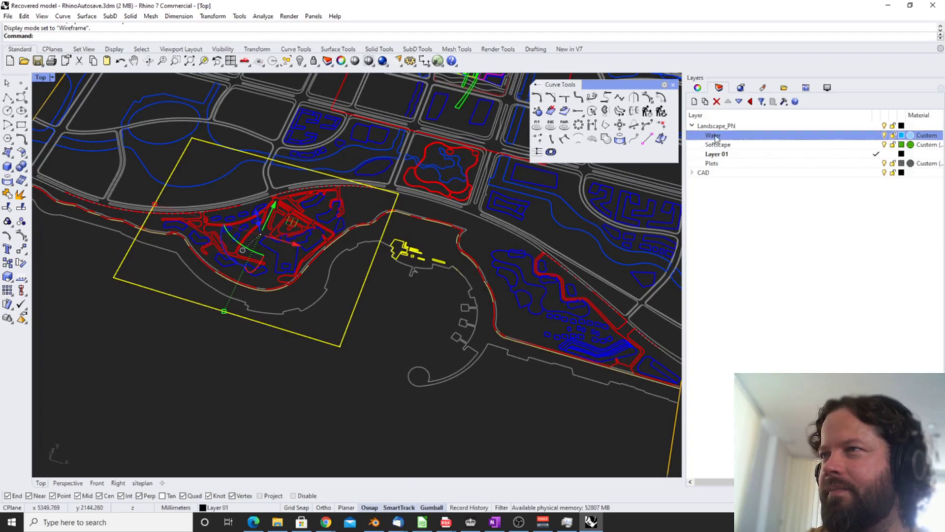
left_click_drag(626, 84, 601, 85)
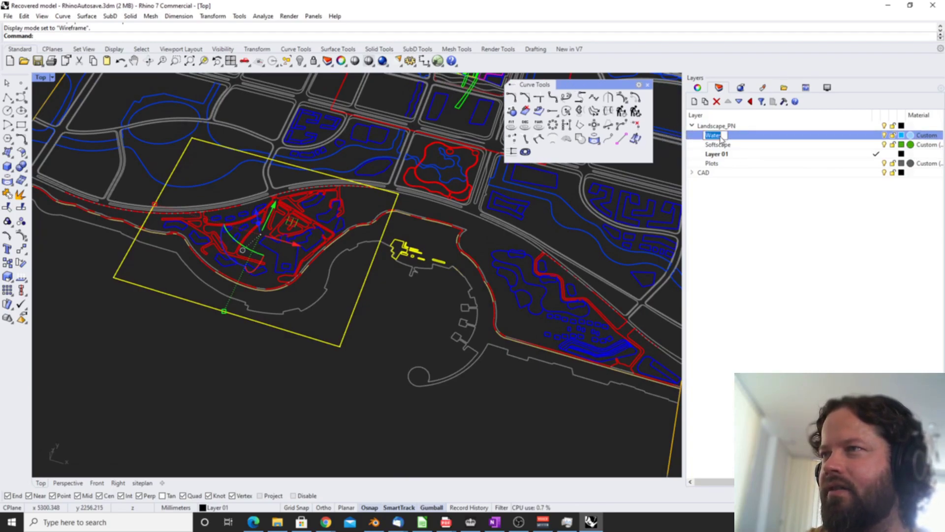
left_click(721, 144)
left_click(723, 155)
left_click(724, 154)
type("Roads")
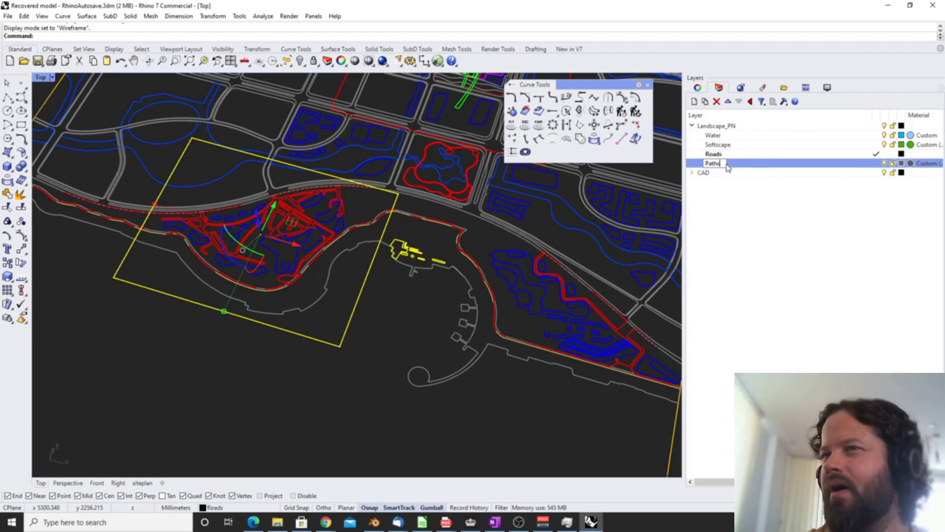
key("Return")
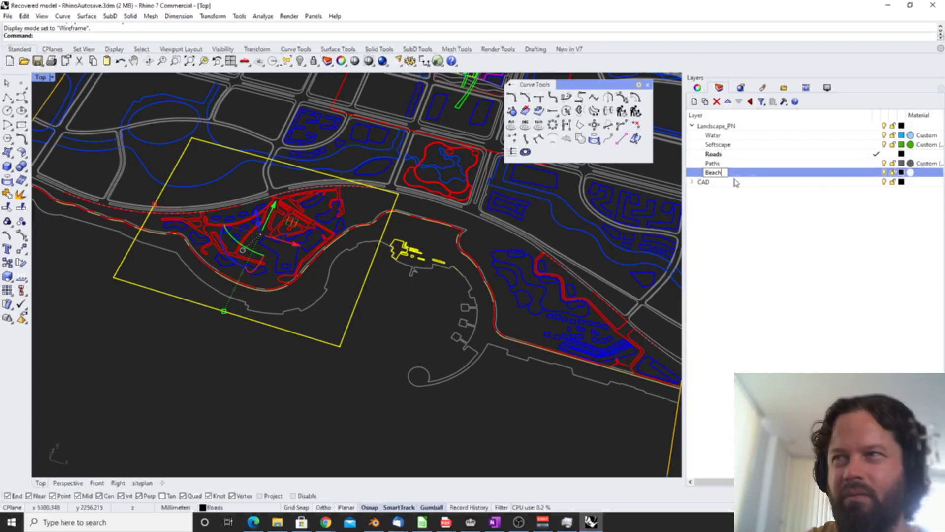
key("Return")
Step: Give the Roads layer a Plaster material and a grey layer colour, and add a Buildings layer below Beach
left_click(816, 155)
left_click(911, 154)
left_click(560, 238)
left_click(587, 252)
left_click(767, 358)
left_click(901, 154)
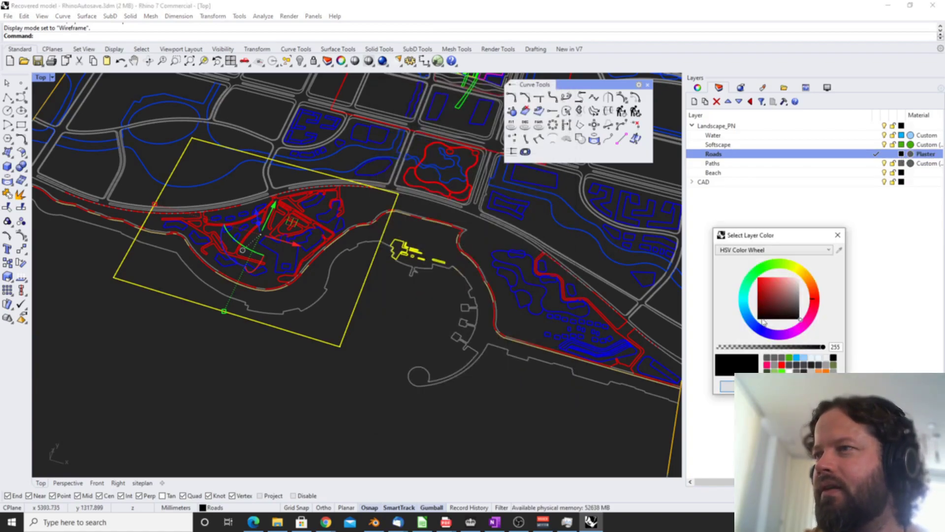
key("Return")
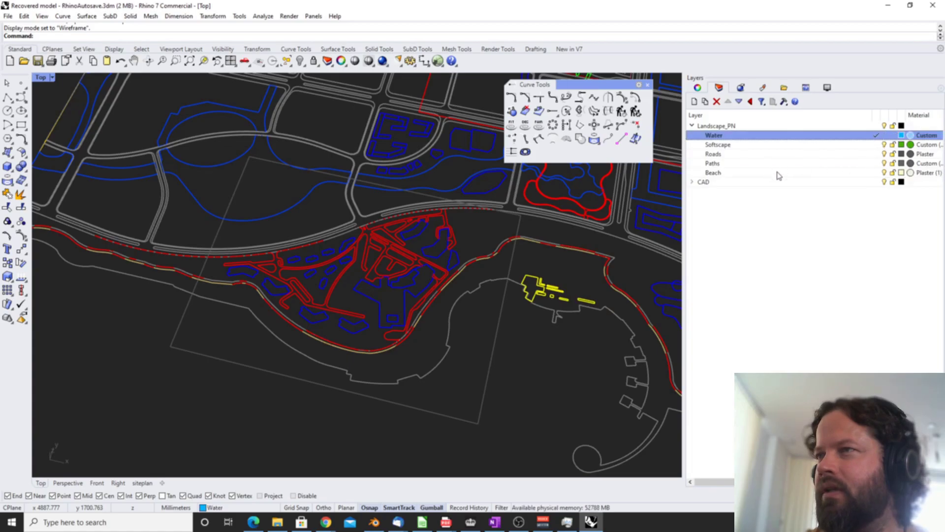
left_click(715, 172)
left_click(694, 102)
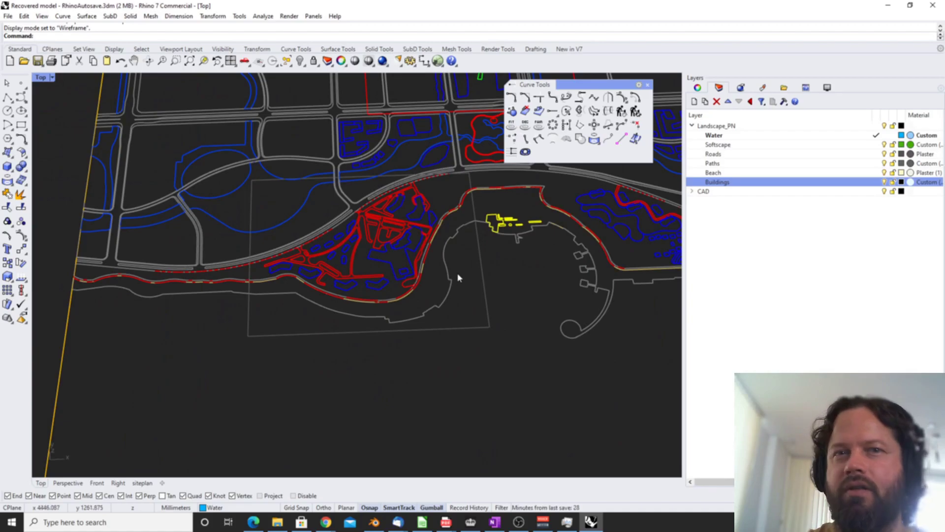
Step: Select all curves in and crossing the waterfront district, including the enclosing rectangle, the coastline and the adjoining roads
scroll(268, 289, "down", 3)
scroll(262, 321, "up", 2)
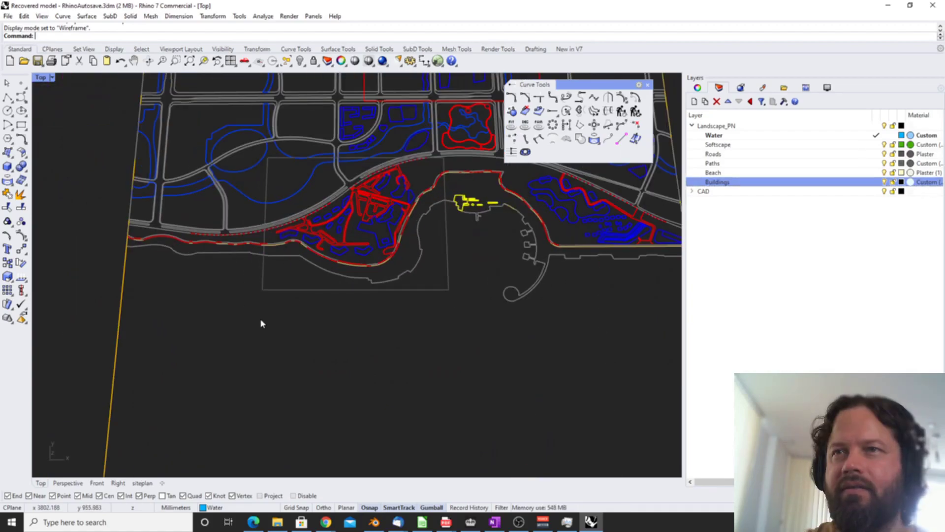
left_click_drag(287, 221, 481, 134)
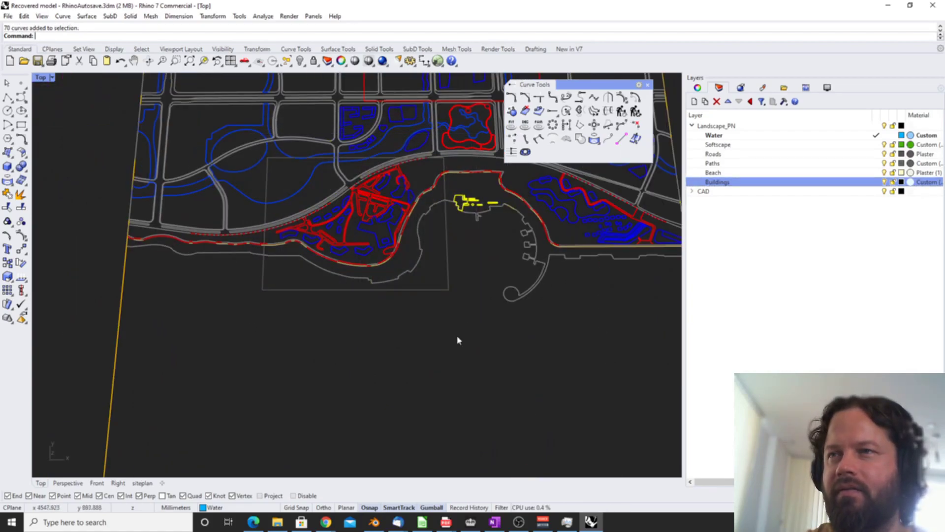
left_click_drag(476, 334, 238, 135)
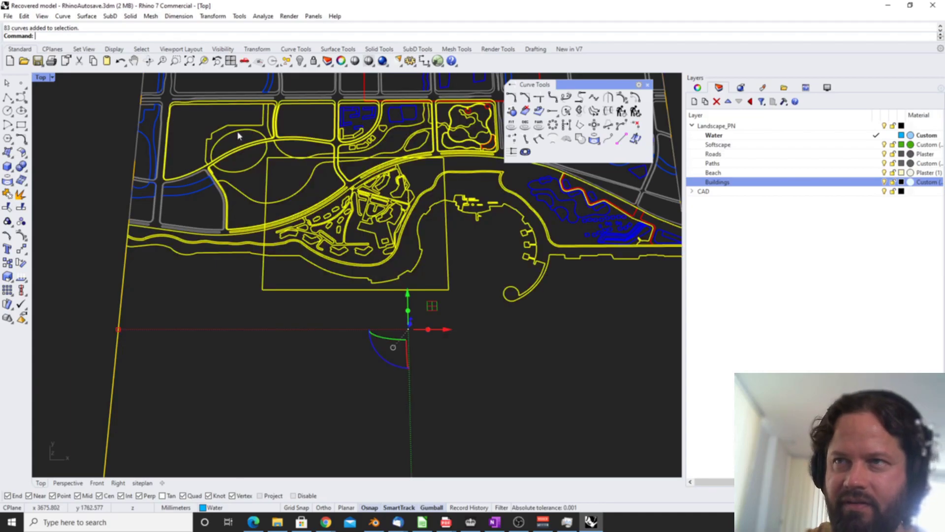
right_click_drag(493, 343, 436, 362)
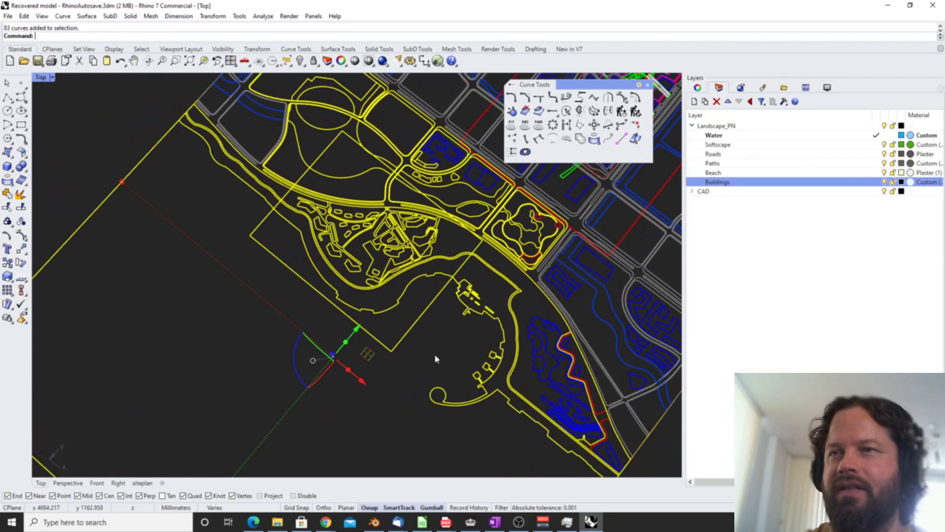
right_click_drag(310, 234, 332, 223)
scroll(321, 219, "down", 5)
scroll(321, 215, "up", 7)
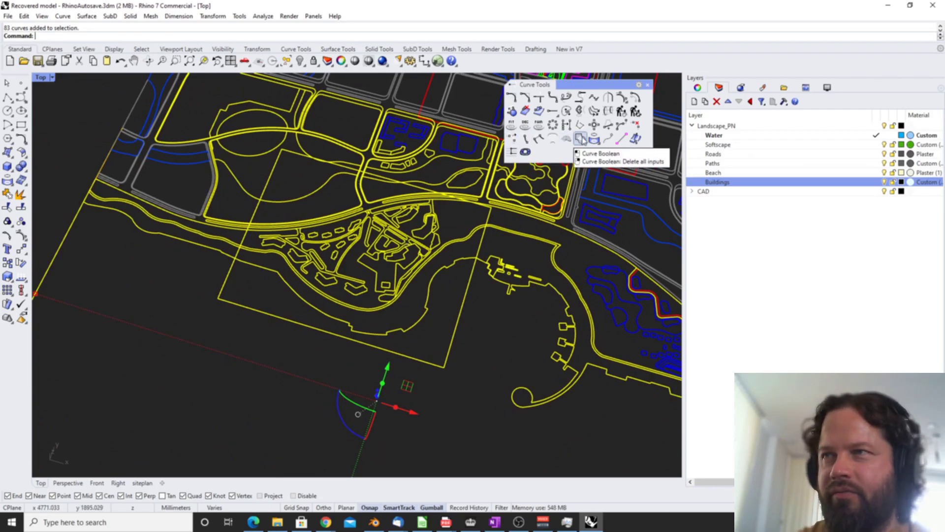
Step: Use Curve Boolean on the selected curves to extract the sea and park lagoon regions inside the rectangle as outlines
left_click(581, 140)
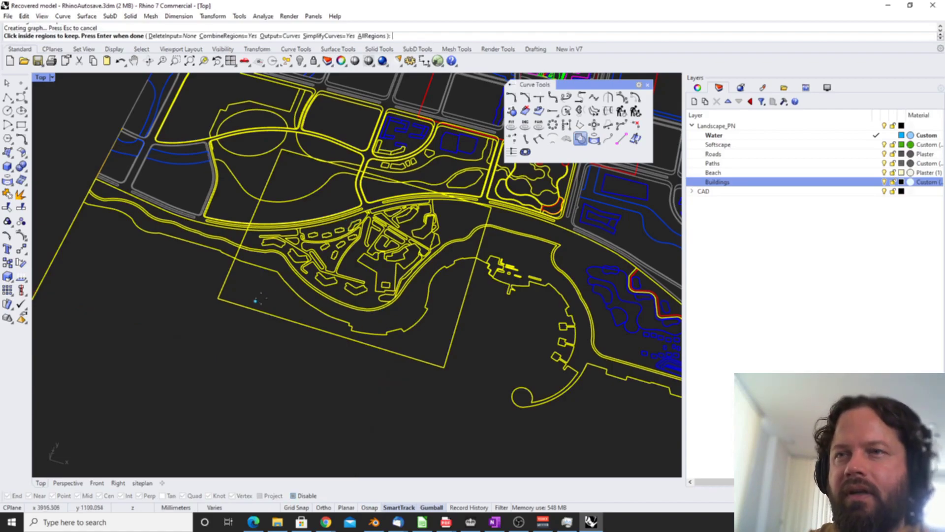
scroll(253, 286, "up", 3)
scroll(252, 274, "down", 3)
right_click_drag(257, 283, 276, 312)
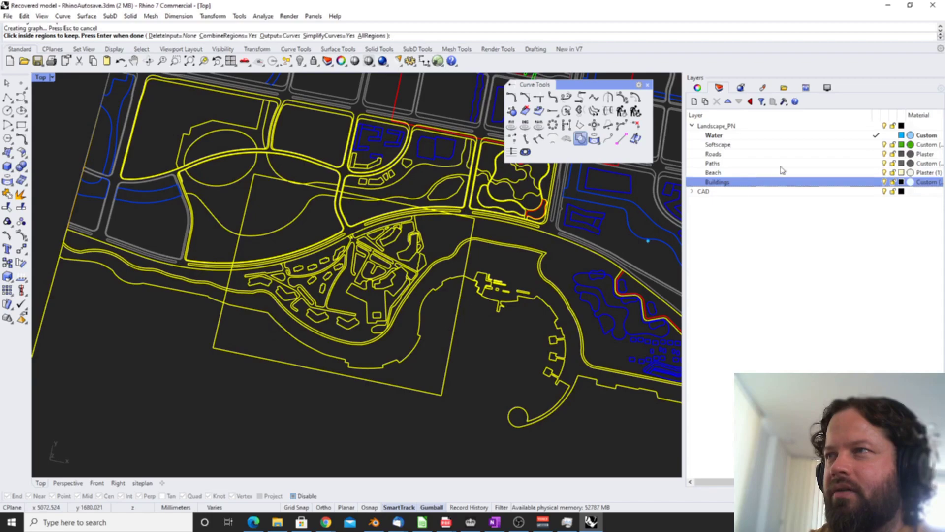
left_click(265, 336)
scroll(280, 205, "up", 2)
left_click(277, 205)
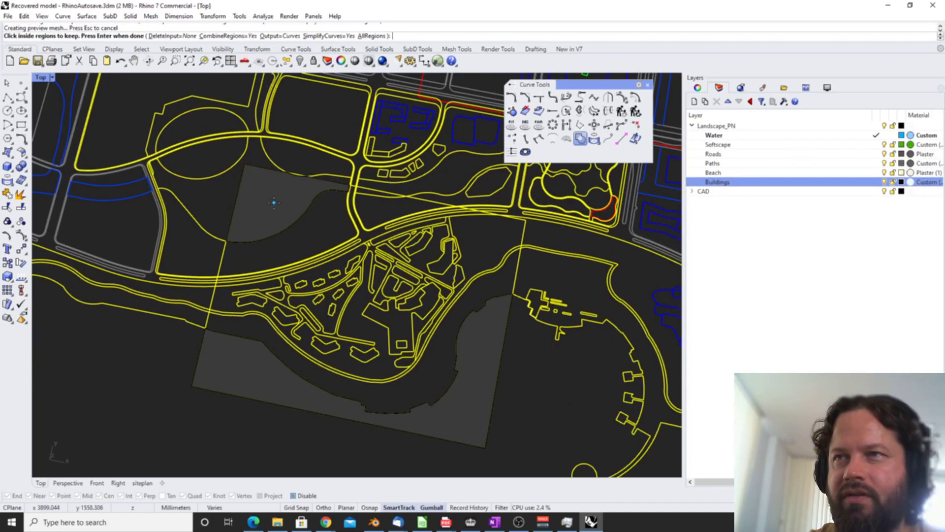
scroll(349, 187, "up", 3)
scroll(348, 188, "down", 4)
mouse_move(326, 256)
right_mouse_down()
mouse_move(339, 219)
mouse_move(332, 240)
right_mouse_up()
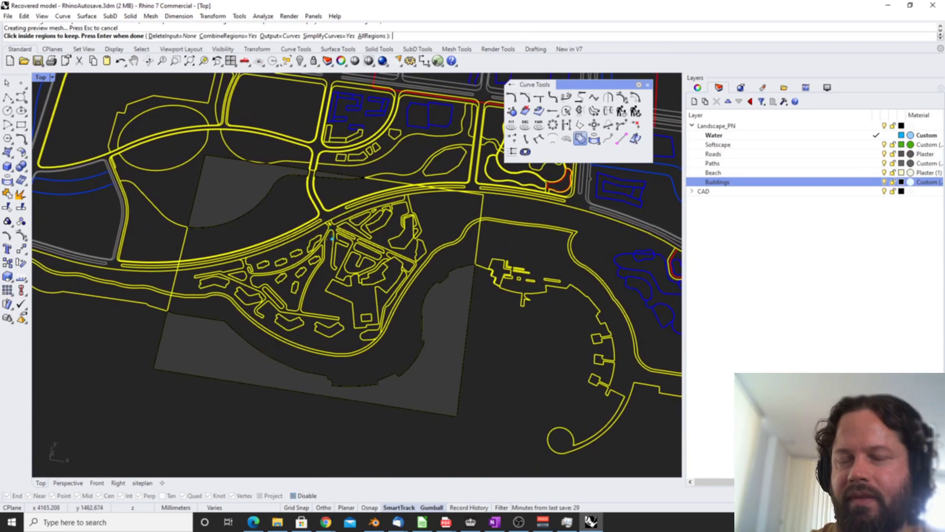
key("Return")
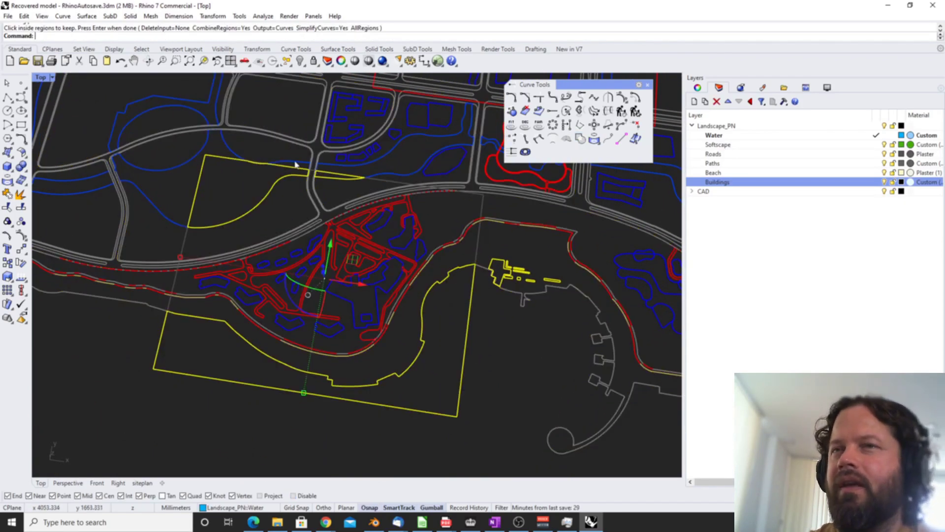
Step: Create planar surfaces from the extracted sea and lagoon outlines on the Water layer
right_click_drag(297, 205, 257, 188)
left_click(11, 156)
left_click(36, 156)
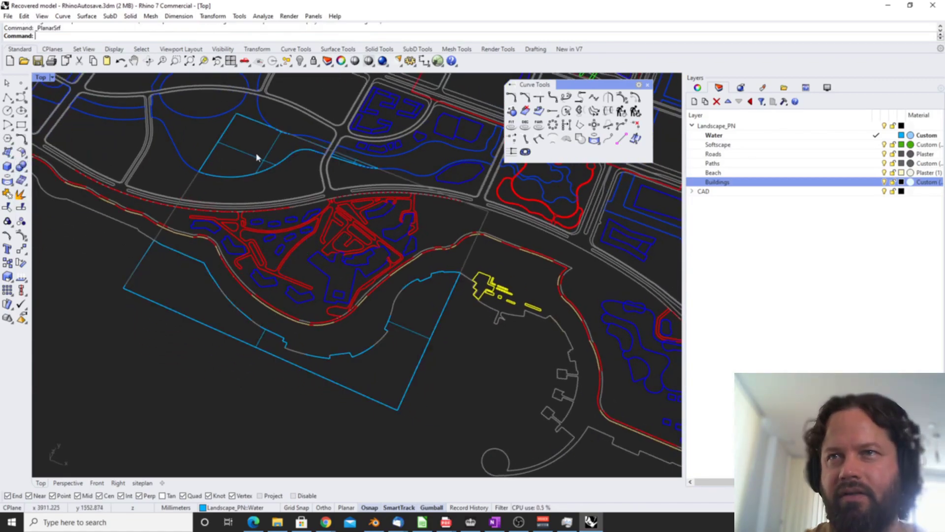
Step: Check the water surfaces in Rendered display mode and set the viewport to Shaded
left_click(52, 78)
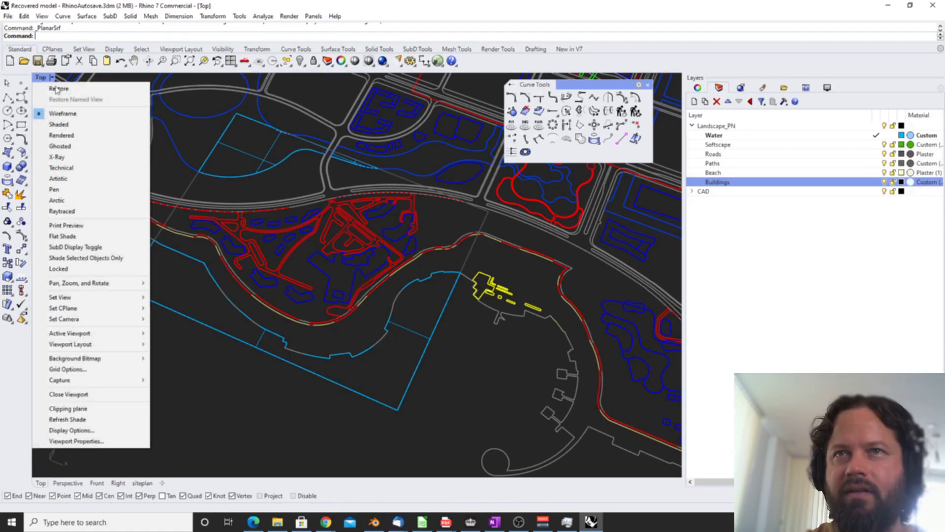
left_click(78, 135)
right_click_drag(312, 310, 274, 281)
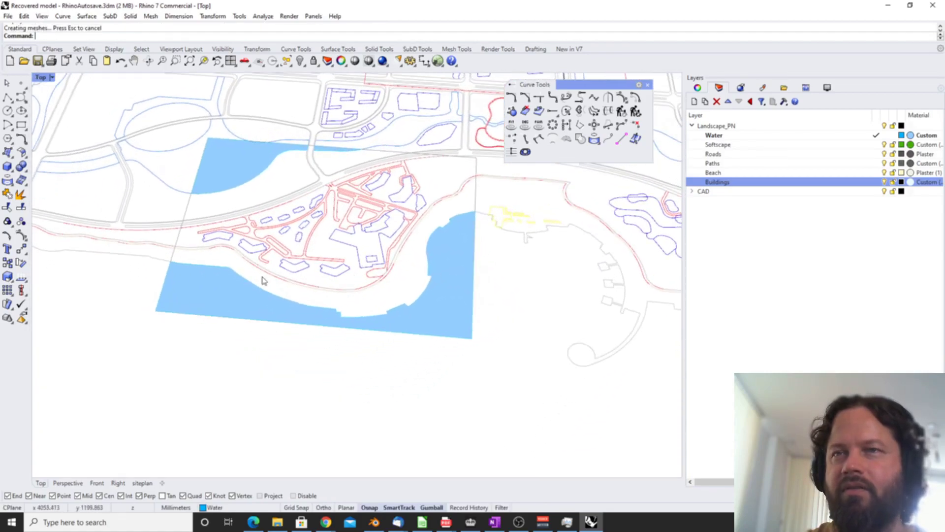
left_click(53, 78)
left_click(78, 125)
mouse_move(340, 298)
right_mouse_down()
mouse_move(344, 335)
mouse_move(338, 320)
mouse_move(295, 302)
mouse_move(331, 348)
right_mouse_up()
scroll(303, 314, "down", 7)
type("Se")
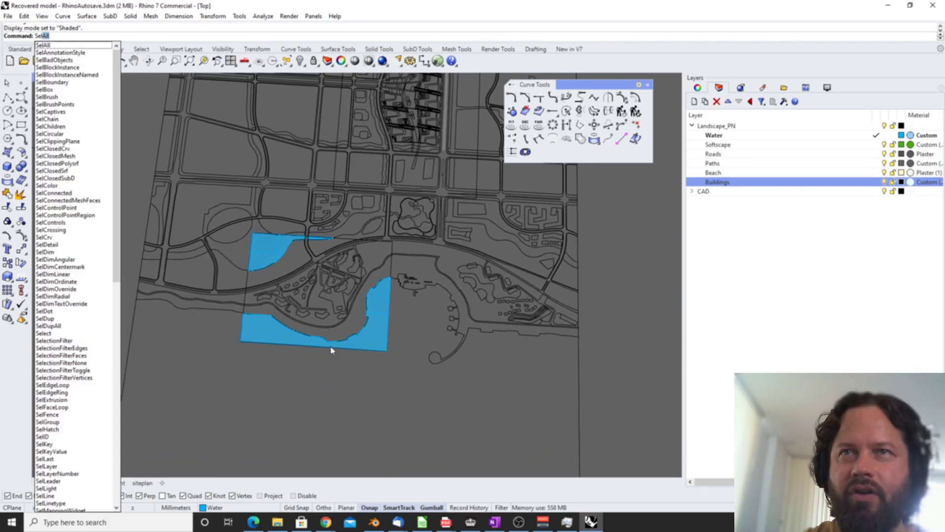
key("Escape")
type("Sel")
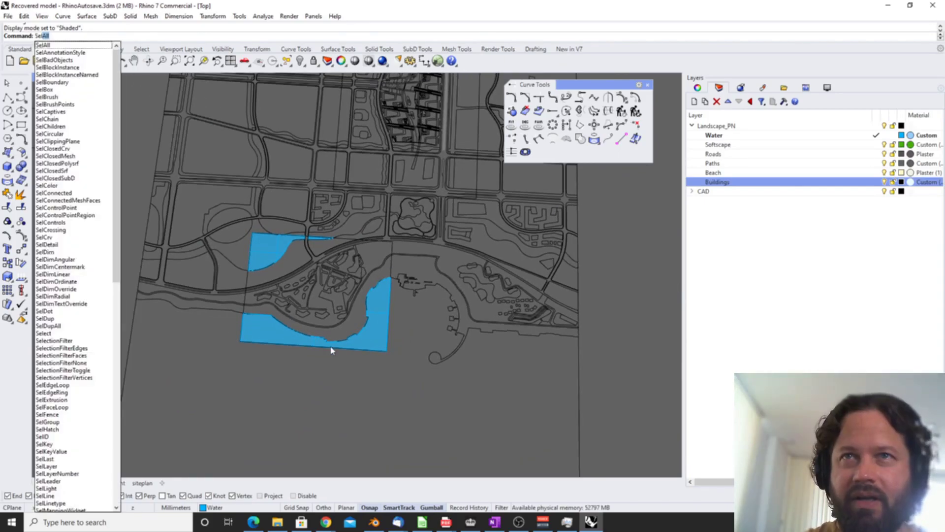
key("Escape")
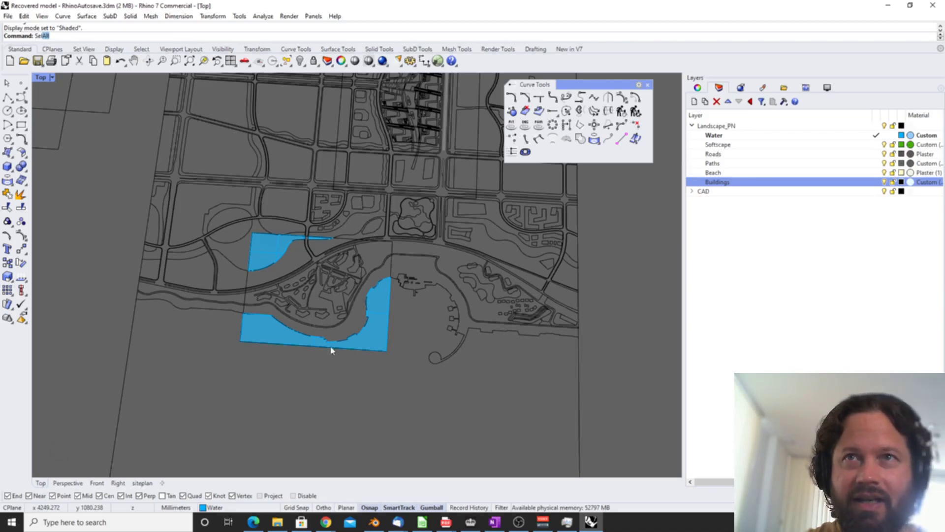
type("Sel")
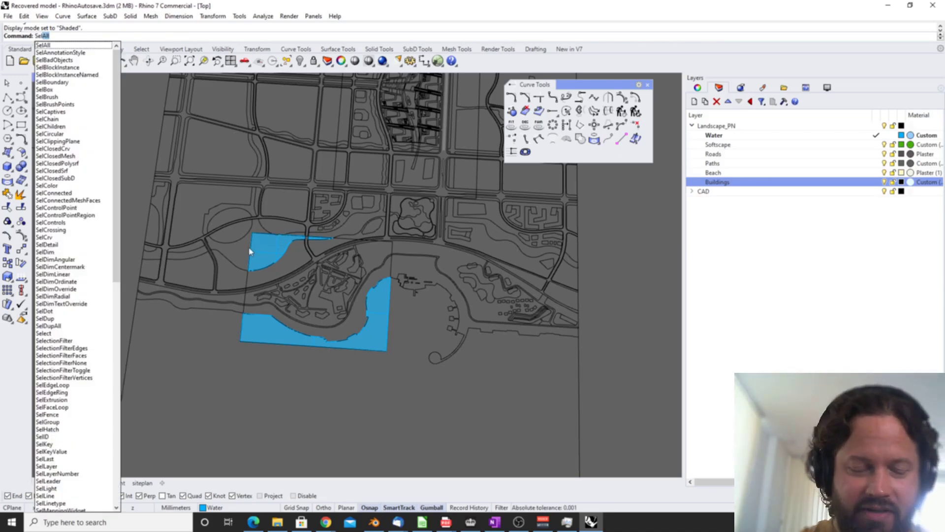
key("BackSpace")
key("BackSpace")
key("BackSpace")
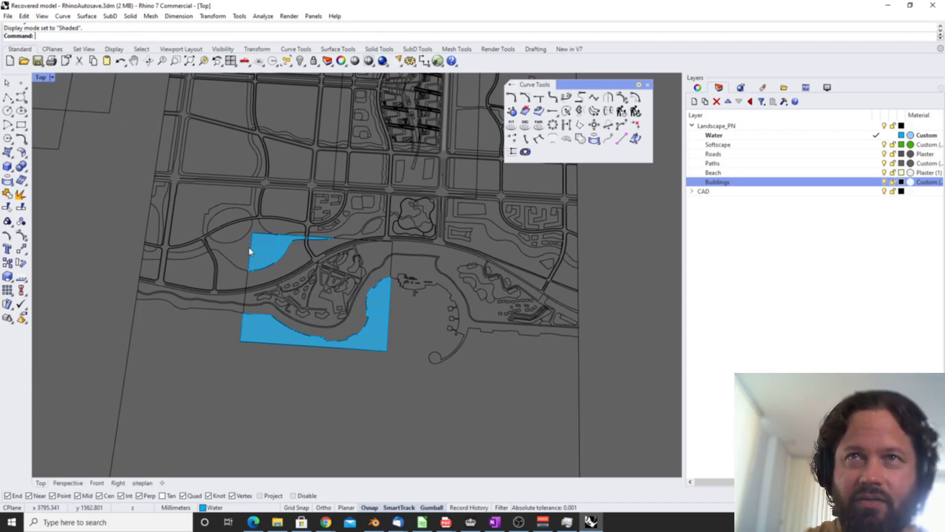
Step: Select the most recently created water surfaces with SelLast
type("SelLast")
key("Return")
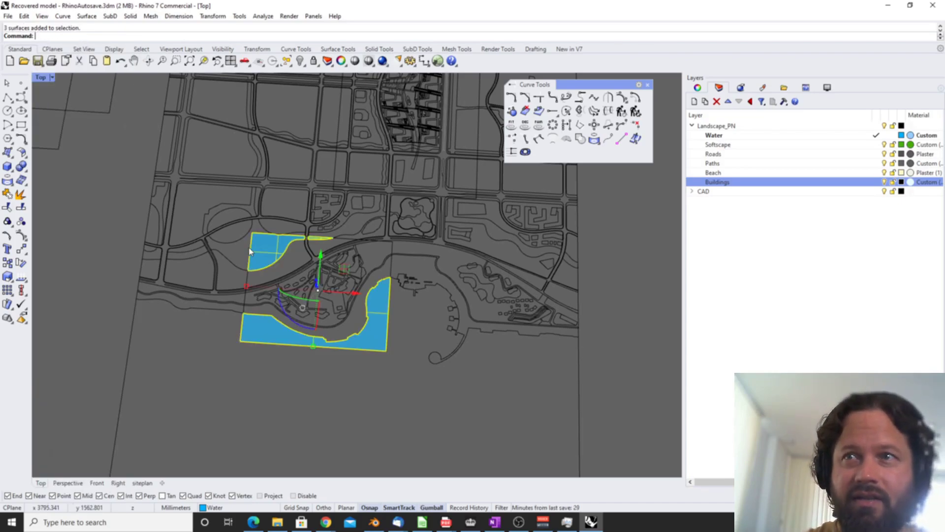
right_click(720, 142)
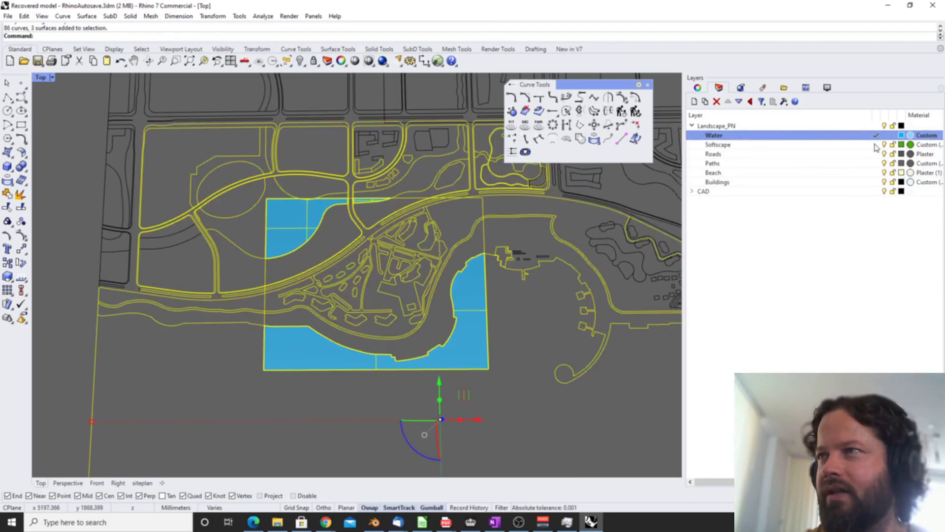
Step: Make the Roads layer current and use Curve Boolean to pick the main road and the inner road network regions
left_click(876, 145)
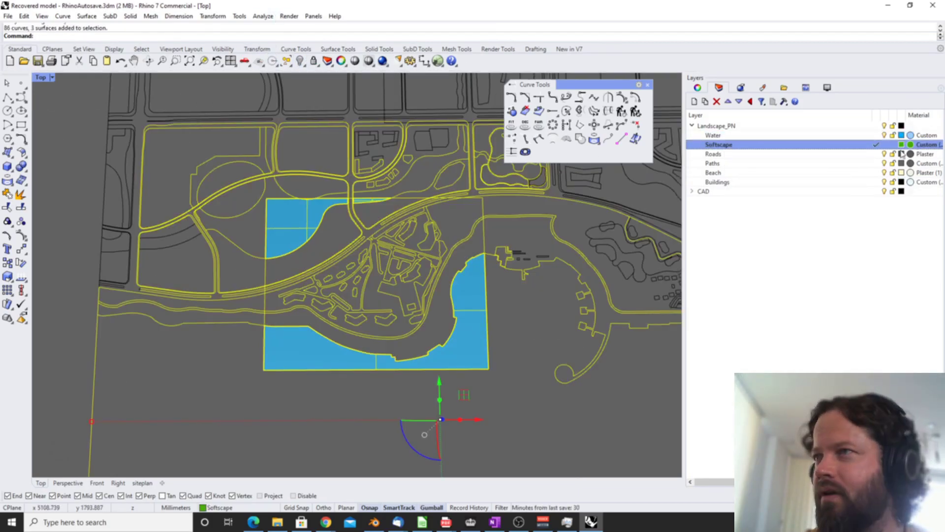
left_click(877, 154)
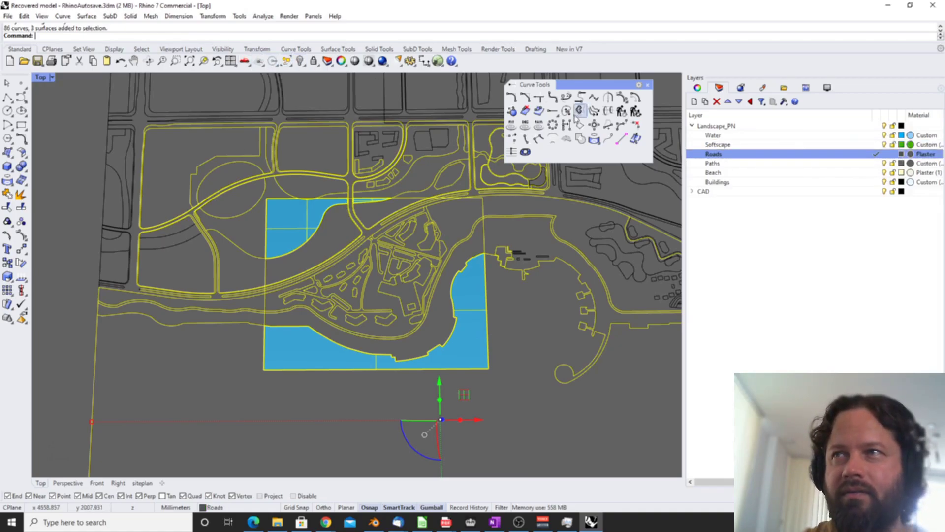
left_click(581, 139)
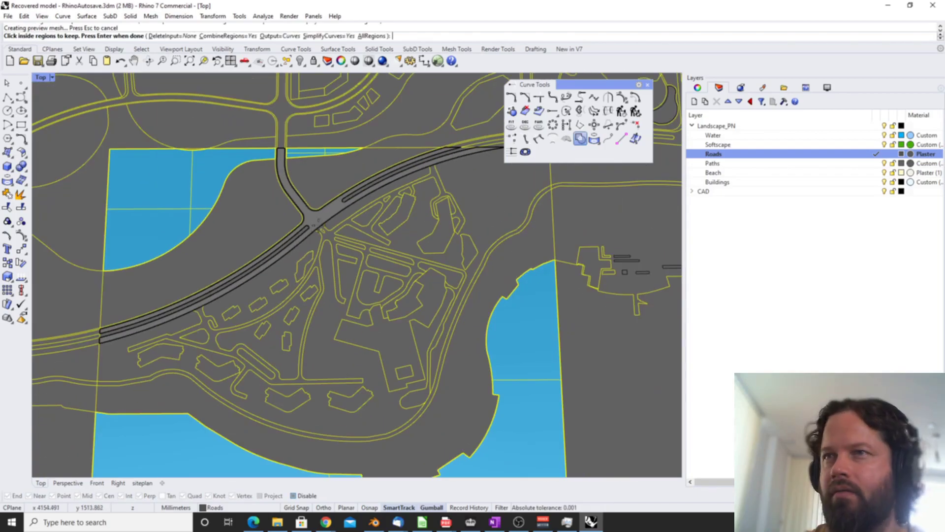
scroll(311, 219, "down", 7)
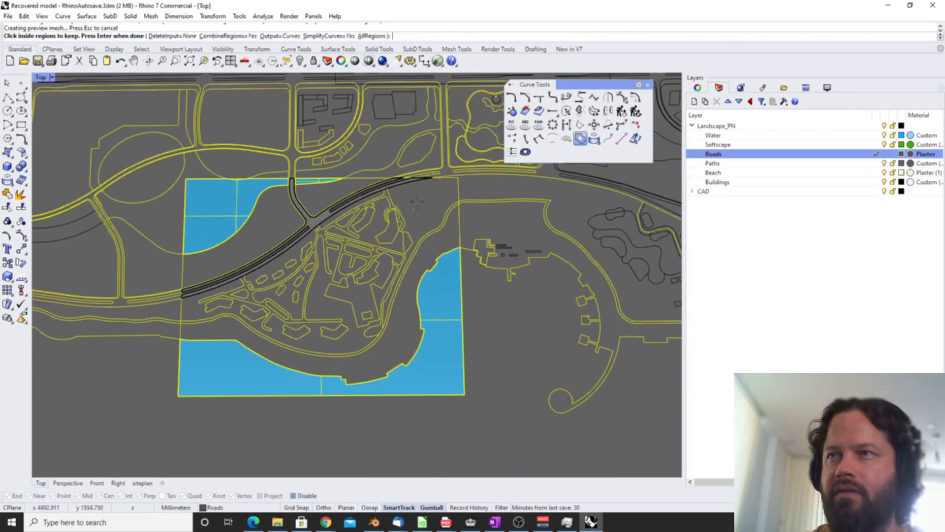
scroll(427, 168, "up", 2)
scroll(346, 248, "up", 2)
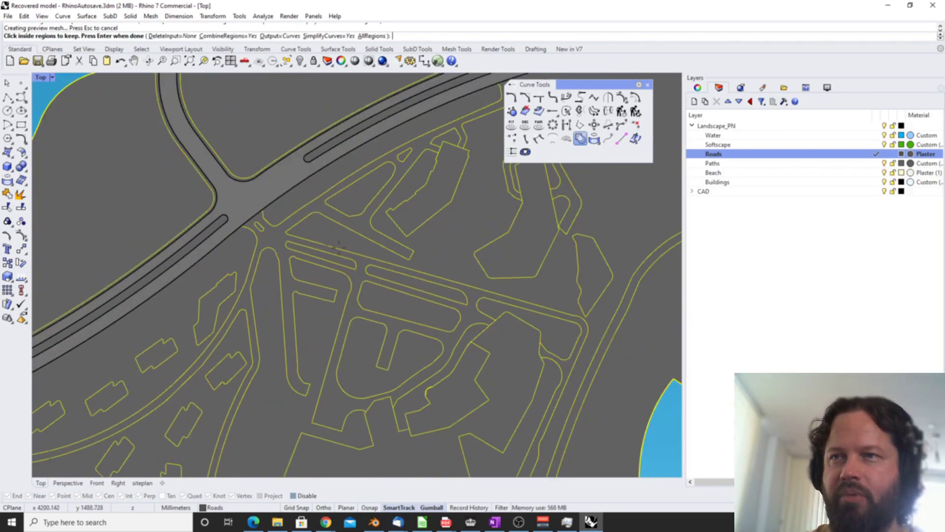
scroll(346, 248, "down", 2)
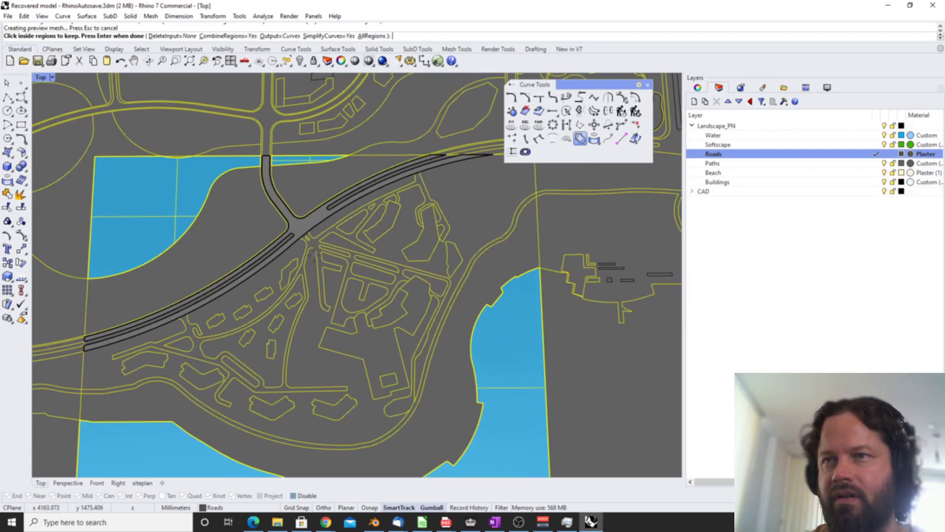
scroll(314, 254, "up", 3)
left_click(309, 228)
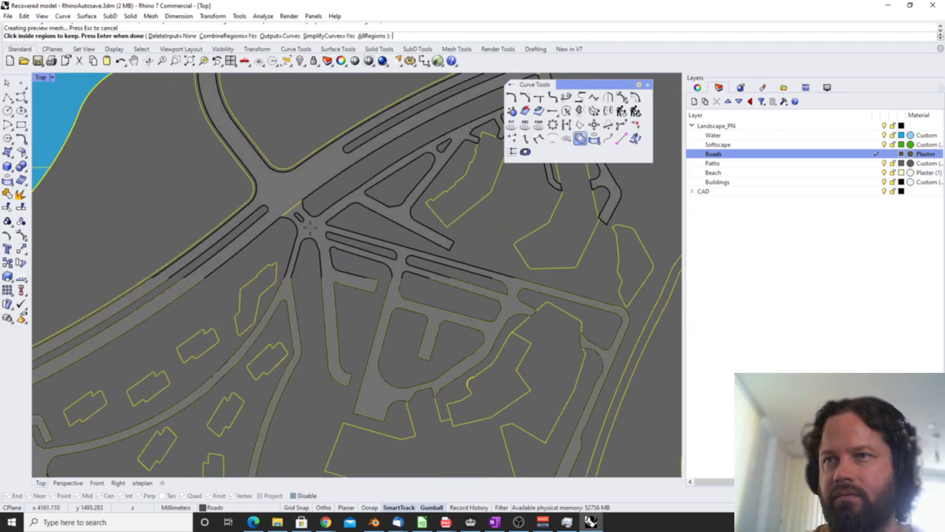
Step: Set CombineRegions to No for the Curve Boolean road regions
scroll(313, 227, "down", 5)
scroll(213, 304, "up", 4)
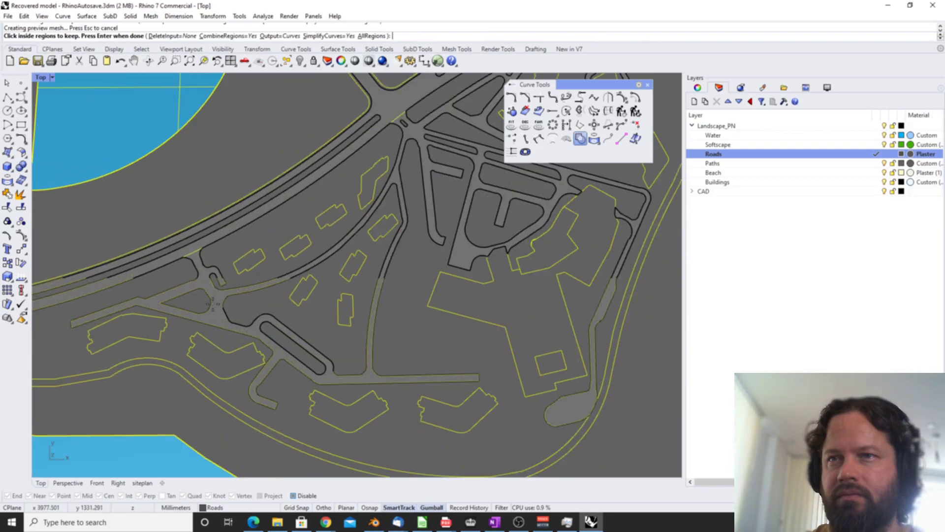
scroll(212, 304, "down", 2)
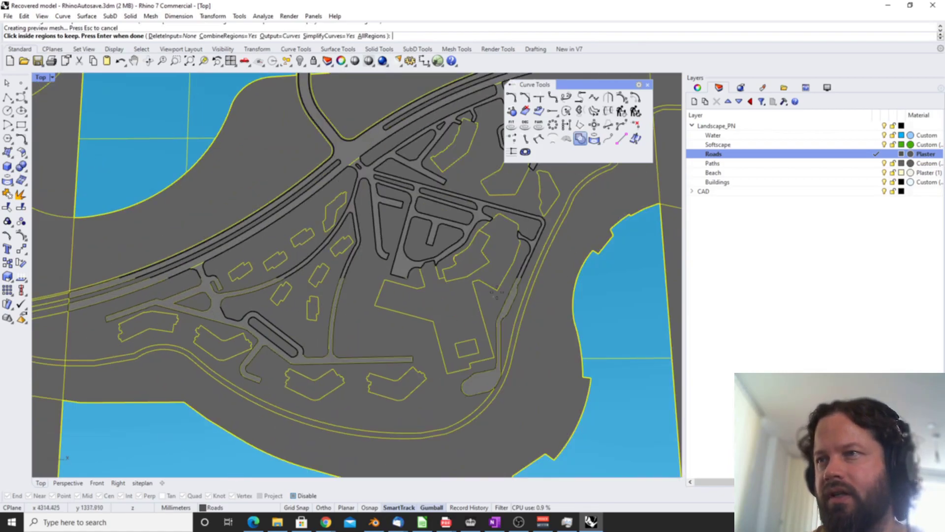
scroll(432, 198, "up", 6)
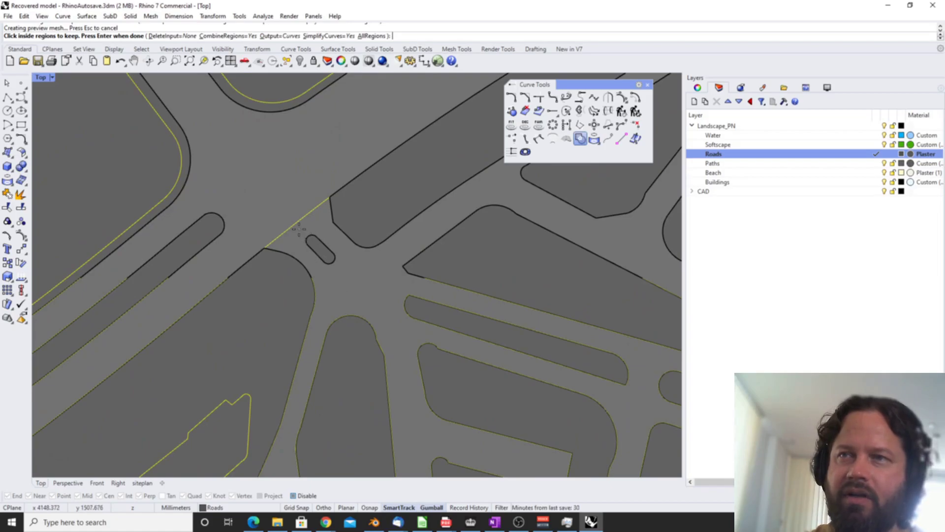
left_click(249, 37)
Step: Check that all the road regions are picked and extract their outlines as curves on the Roads layer
scroll(320, 215, "down", 5)
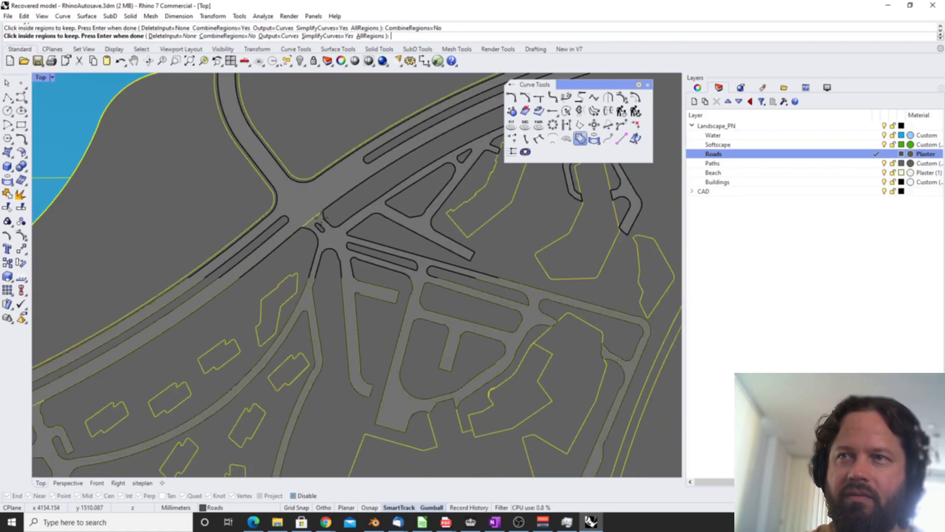
scroll(307, 238, "down", 6)
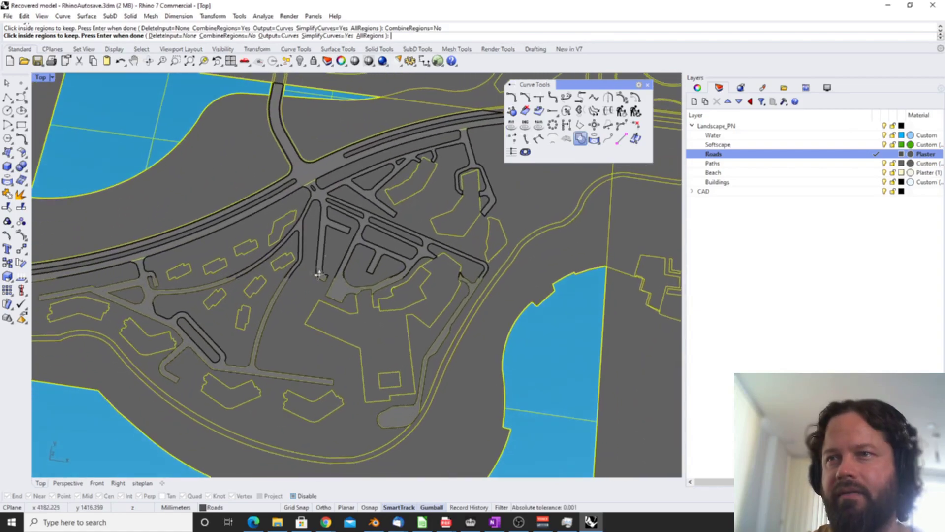
scroll(312, 239, "down", 4)
scroll(325, 249, "up", 6)
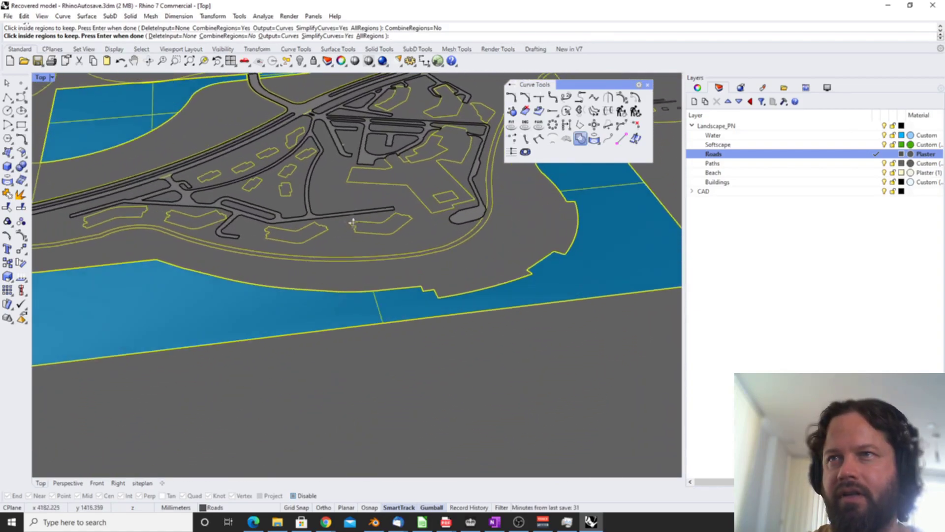
scroll(328, 261, "down", 4)
scroll(326, 337, "up", 4)
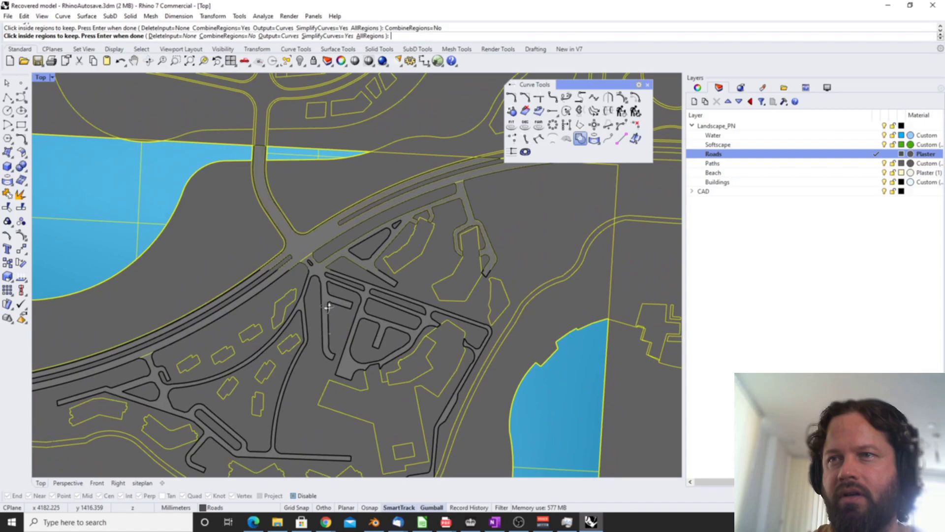
scroll(326, 336, "down", 4)
scroll(332, 300, "up", 4)
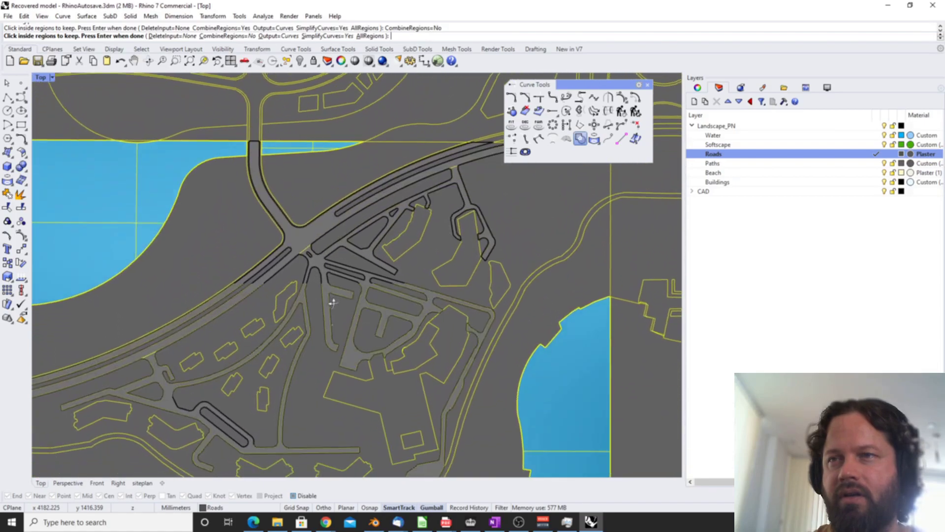
key("Return")
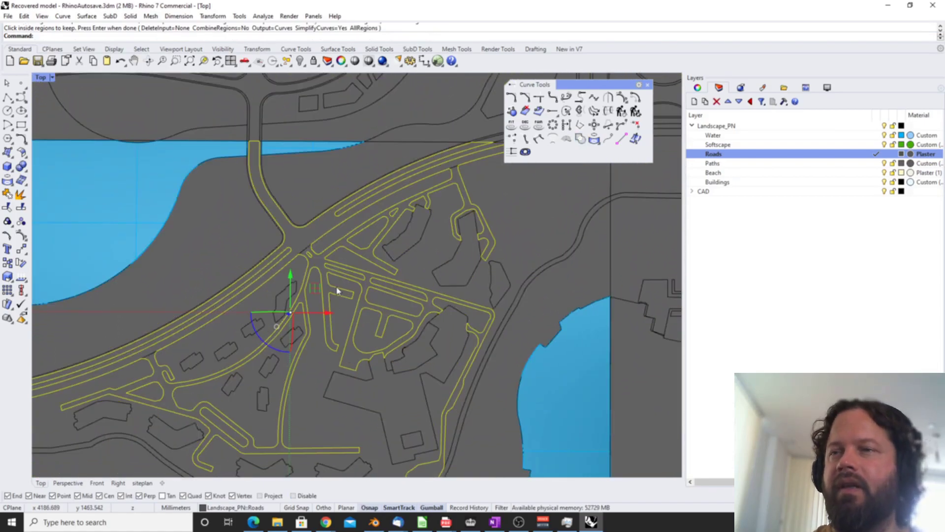
Step: Create planar surfaces from the extracted road outlines and assign them to the Roads layer
scroll(337, 291, "down", 4)
scroll(339, 328, "up", 4)
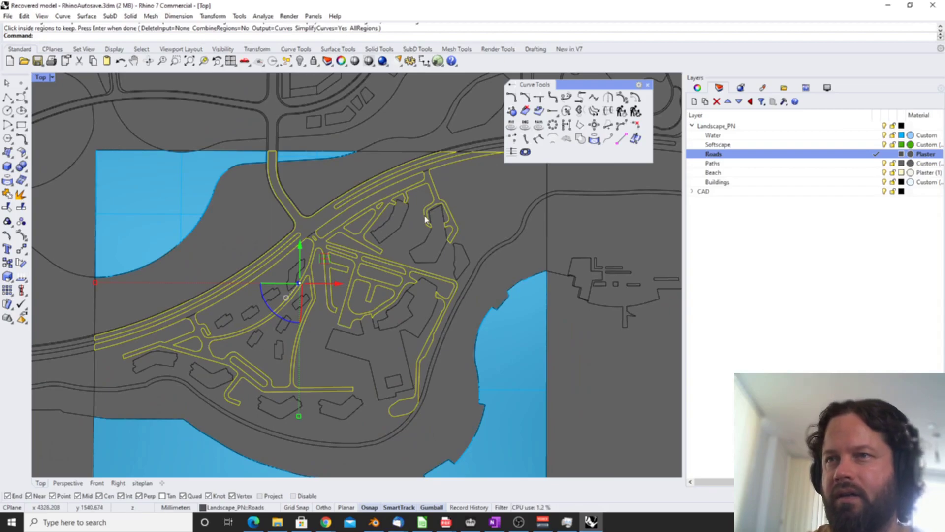
left_click(8, 154)
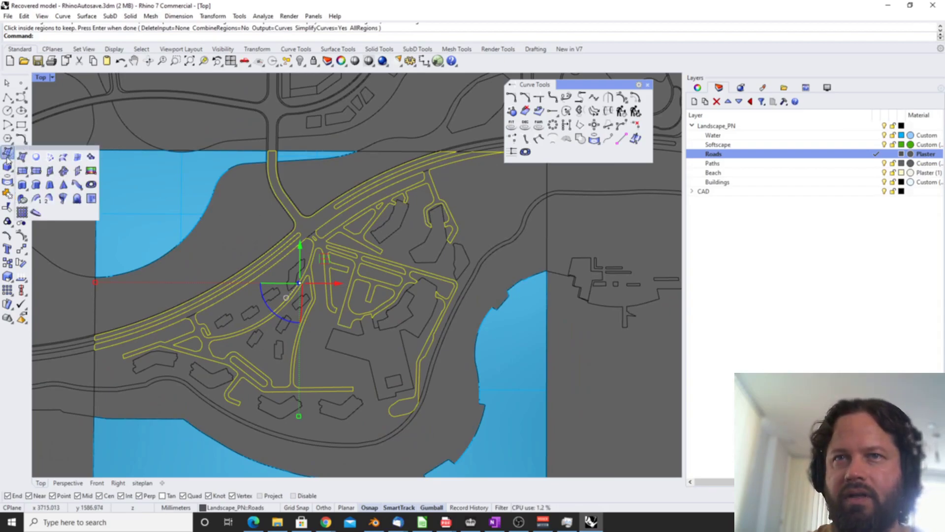
left_click(37, 163)
scroll(300, 227, "up", 5)
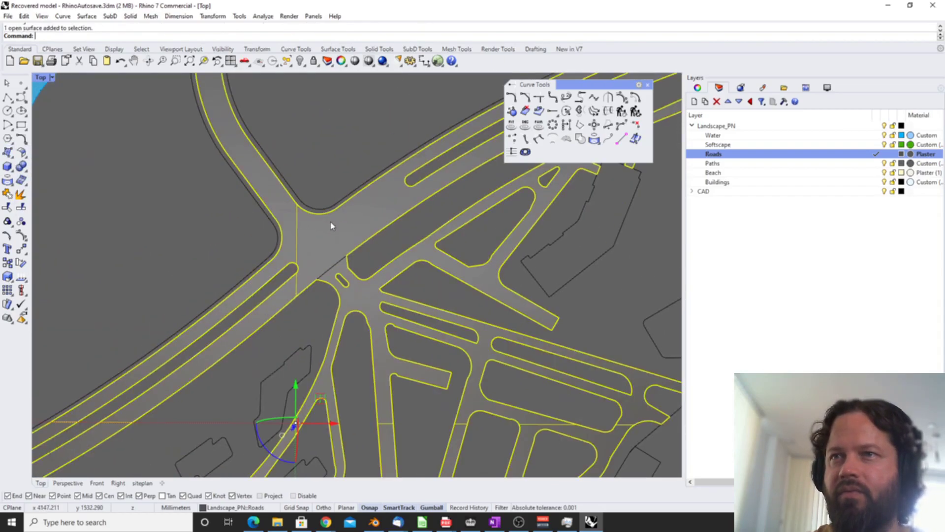
scroll(315, 236, "down", 5)
scroll(315, 249, "up", 2)
scroll(316, 248, "down", 2)
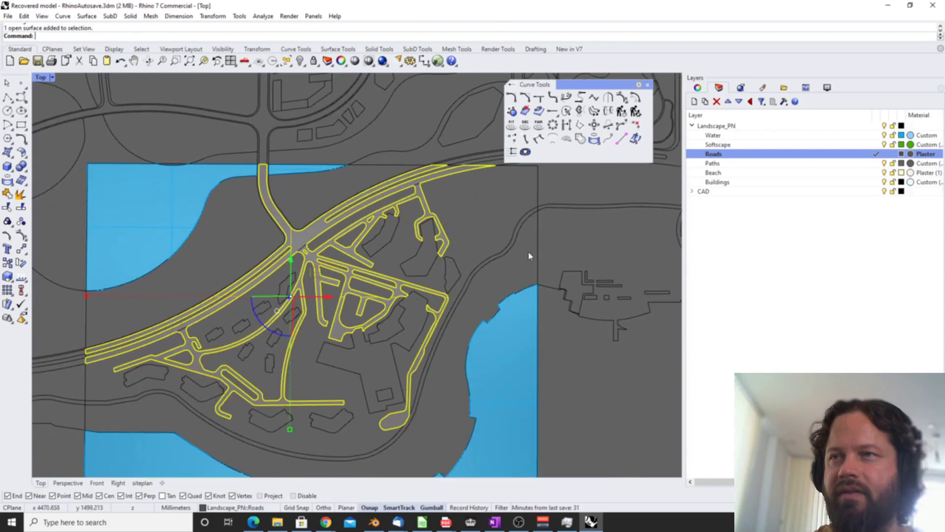
right_click(722, 154)
left_click(779, 324)
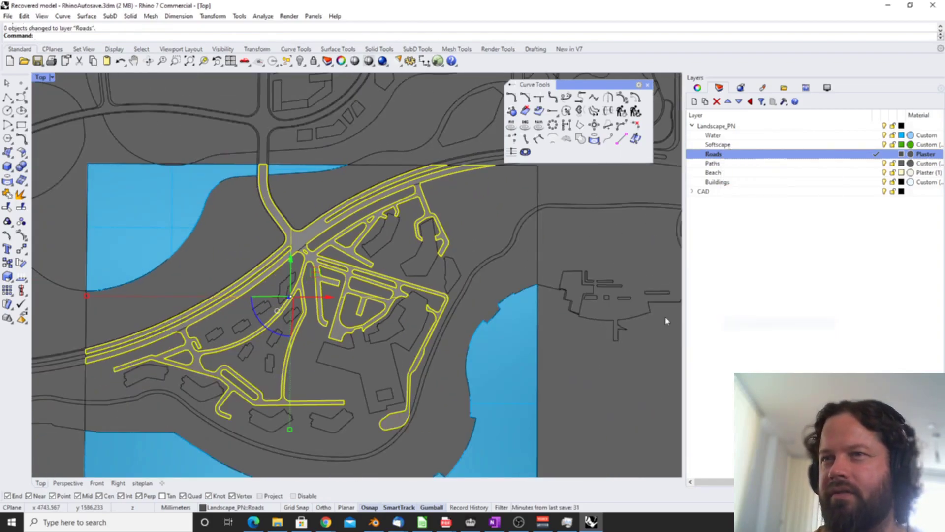
Step: Examine the road surfaces at the junctions between the main road and the inner roads, and clear the selection
scroll(296, 239, "up", 6)
scroll(303, 232, "down", 6)
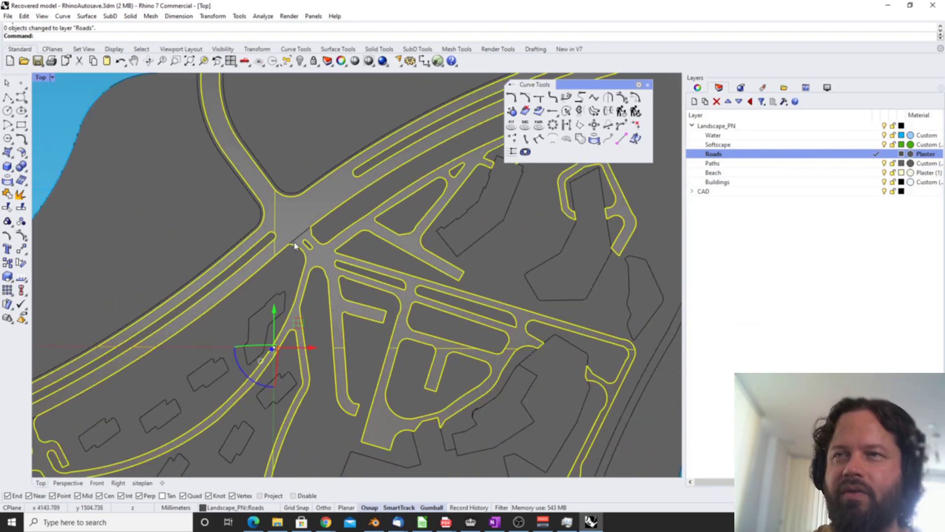
scroll(318, 224, "up", 5)
scroll(303, 241, "down", 5)
scroll(302, 249, "up", 4)
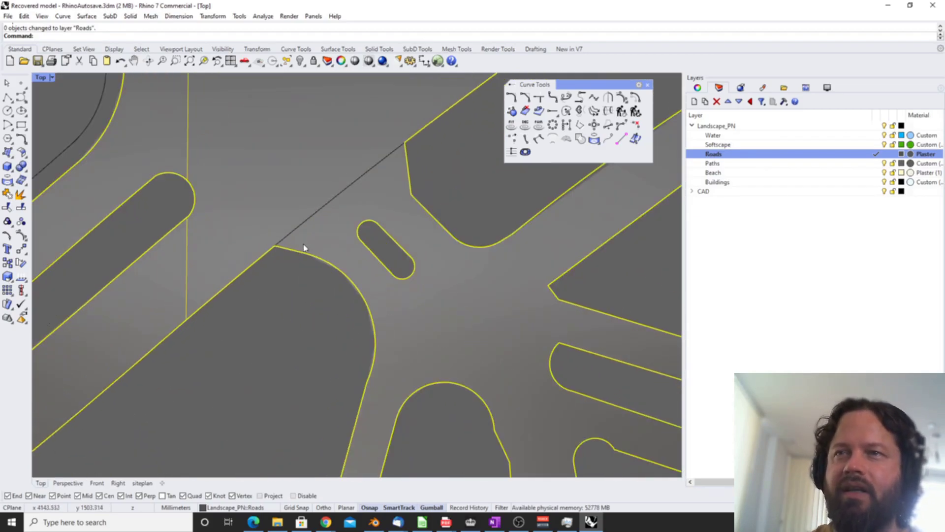
scroll(304, 231, "down", 2)
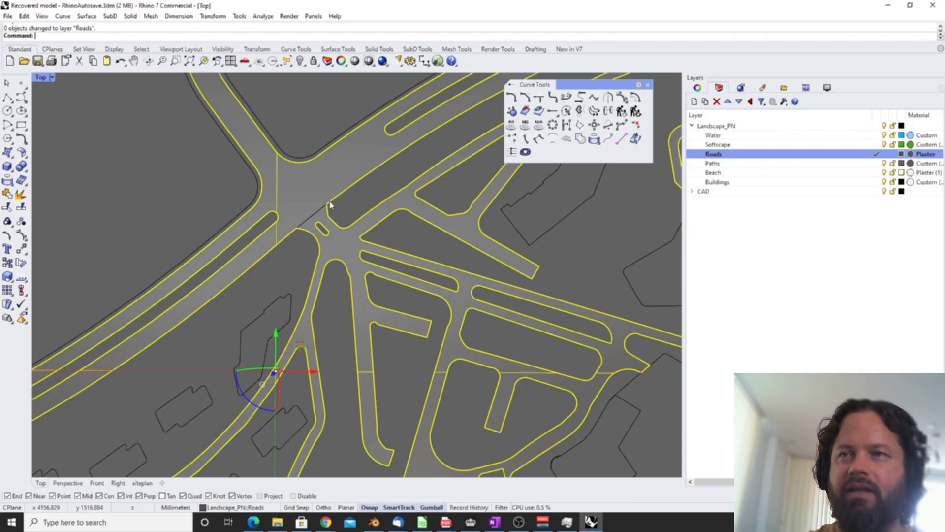
scroll(330, 205, "down", 4)
scroll(171, 327, "up", 3)
scroll(238, 369, "up", 3)
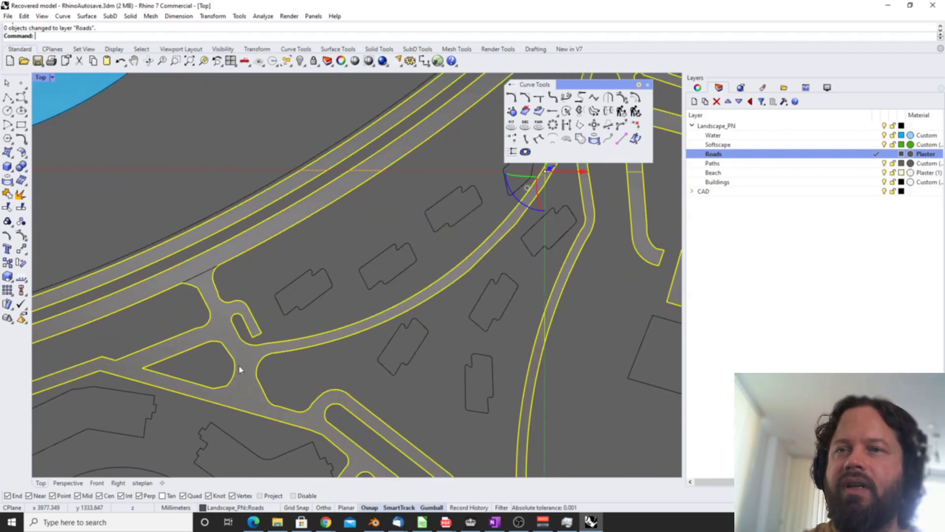
scroll(254, 325, "down", 4)
scroll(295, 247, "up", 3)
scroll(305, 227, "down", 3)
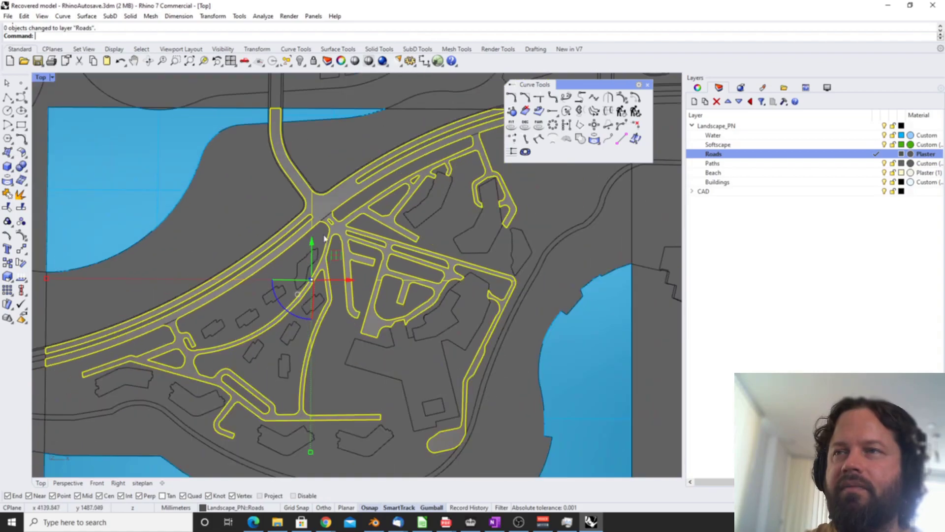
scroll(317, 214, "up", 5)
scroll(296, 231, "up", 2)
scroll(350, 179, "down", 3)
scroll(315, 213, "down", 5)
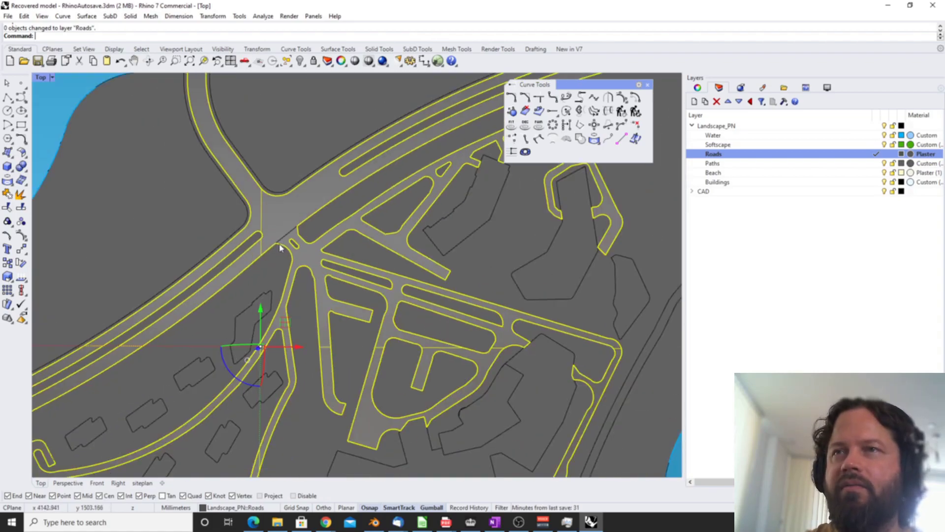
scroll(325, 249, "down", 5)
scroll(371, 327, "up", 2)
key("Escape")
Step: Start Curve Boolean on the selected site curves, make Buildings the current layer and pick the building footprints near the main road's eastern side
scroll(316, 292, "up", 2)
scroll(325, 257, "up", 3)
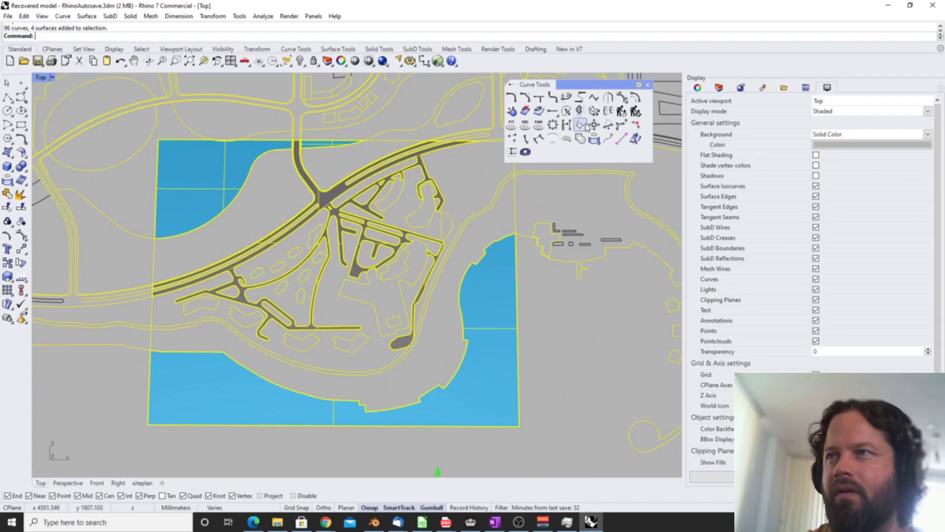
left_click(582, 139)
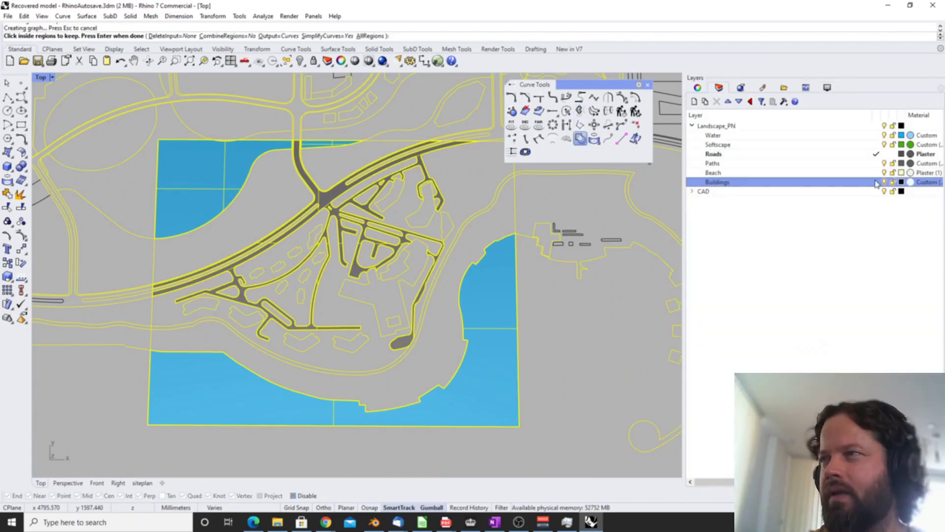
scroll(381, 204, "up", 4)
left_click(401, 191)
left_click(503, 247)
scroll(497, 271, "up", 4)
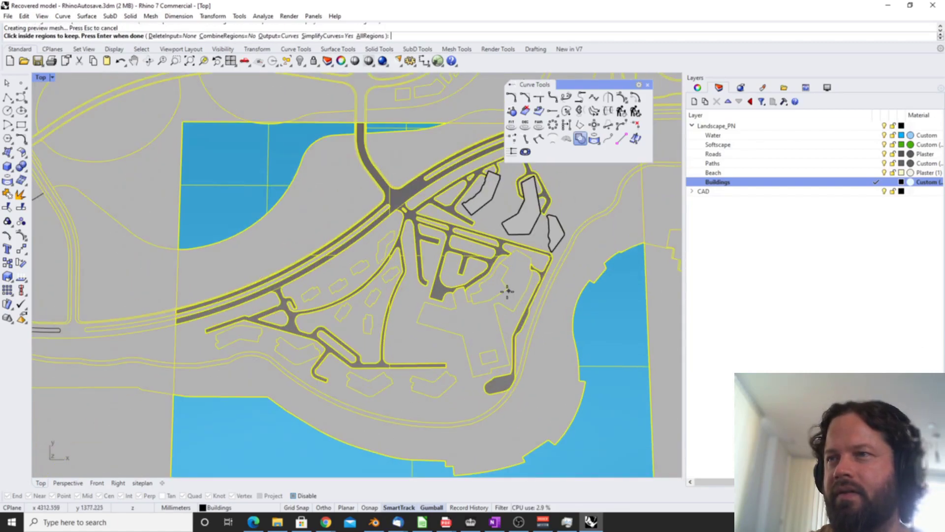
scroll(524, 275, "down", 2)
scroll(440, 368, "up", 2)
Step: Pick the remaining small inland and seafront building footprints and extract all the building outlines on the Buildings layer
left_click(432, 378)
left_click(302, 371)
scroll(306, 297, "up", 3)
left_click(306, 280)
left_click(320, 226)
left_click(365, 167)
left_click(301, 149)
left_click(333, 124)
left_click(243, 194)
left_click(170, 216)
left_click(249, 263)
scroll(365, 237, "down", 3)
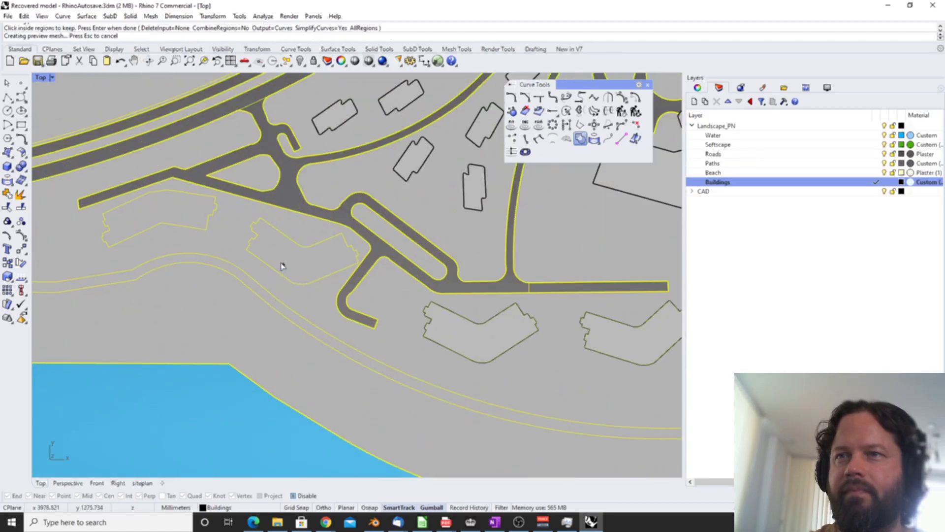
scroll(237, 262, "down", 2)
scroll(237, 262, "down", 5)
scroll(319, 203, "up", 5)
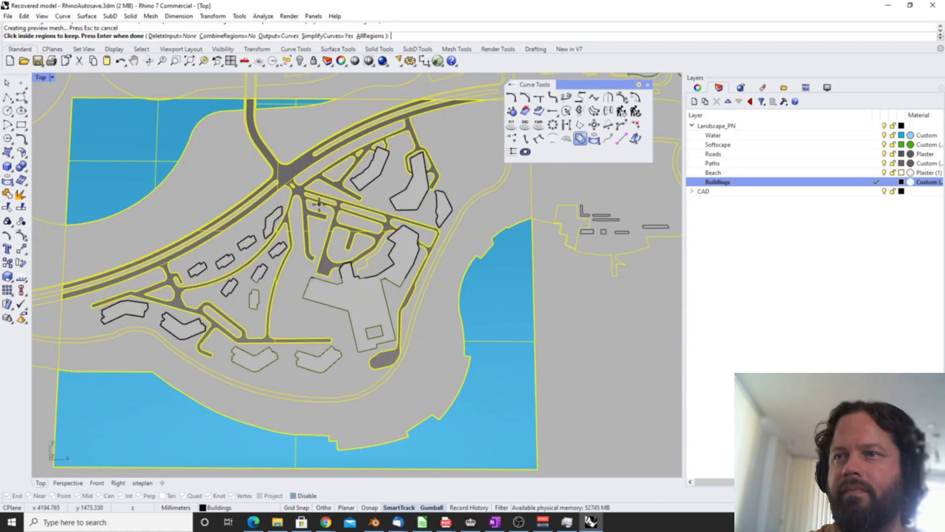
key("Return")
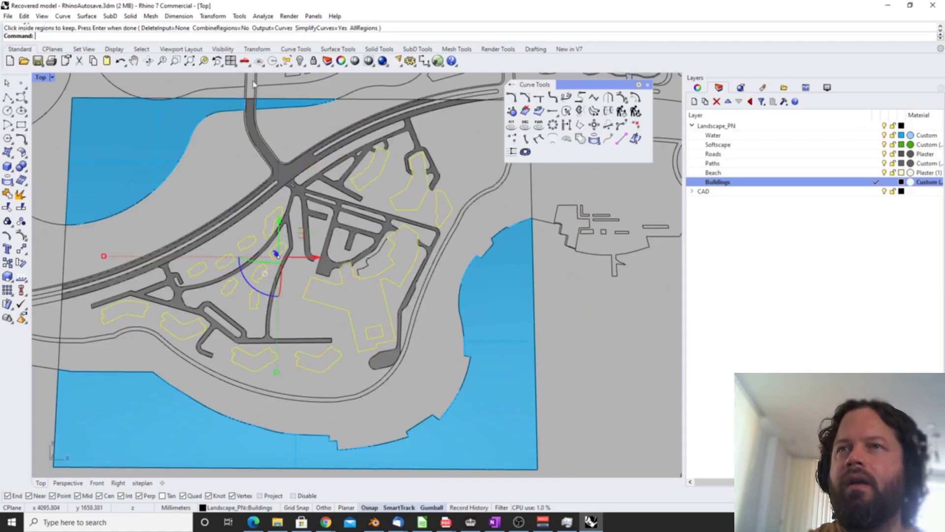
Step: Examine the building outlines together with the road and water surfaces from an angled view
left_click(148, 61)
left_click_drag(402, 256, 386, 193)
scroll(386, 192, "down", 5)
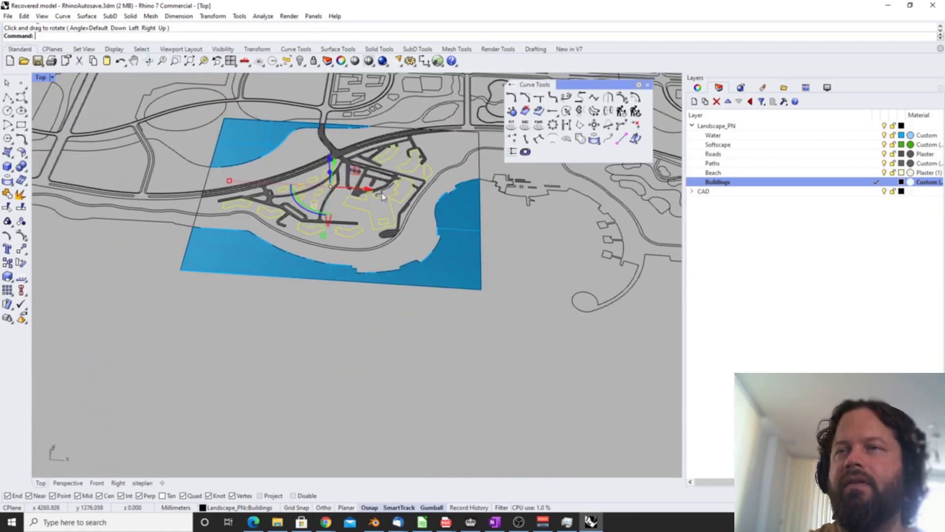
scroll(385, 193, "up", 9)
scroll(385, 192, "down", 8)
right_click_drag(382, 190, 317, 134)
scroll(316, 134, "up", 8)
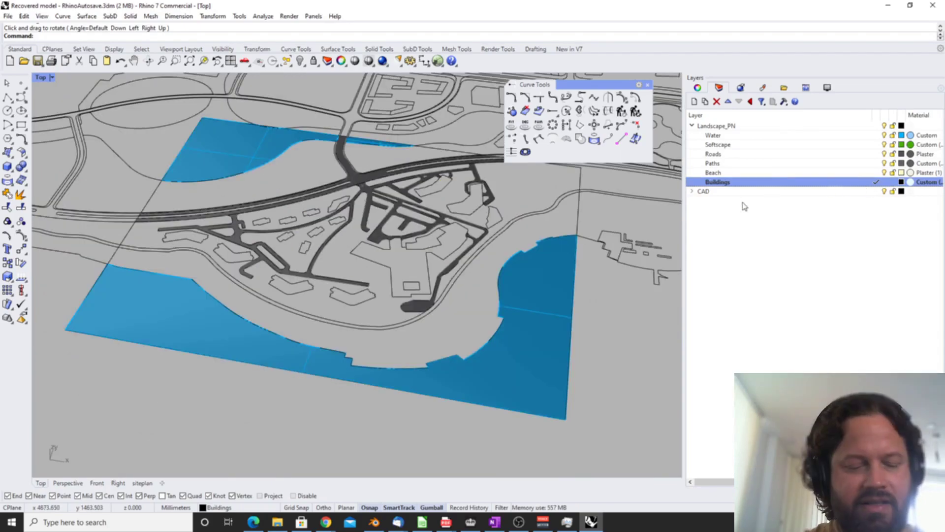
Step: Select the building outlines on the Buildings layer and extrude them as closed solids 20 mm high
type("S")
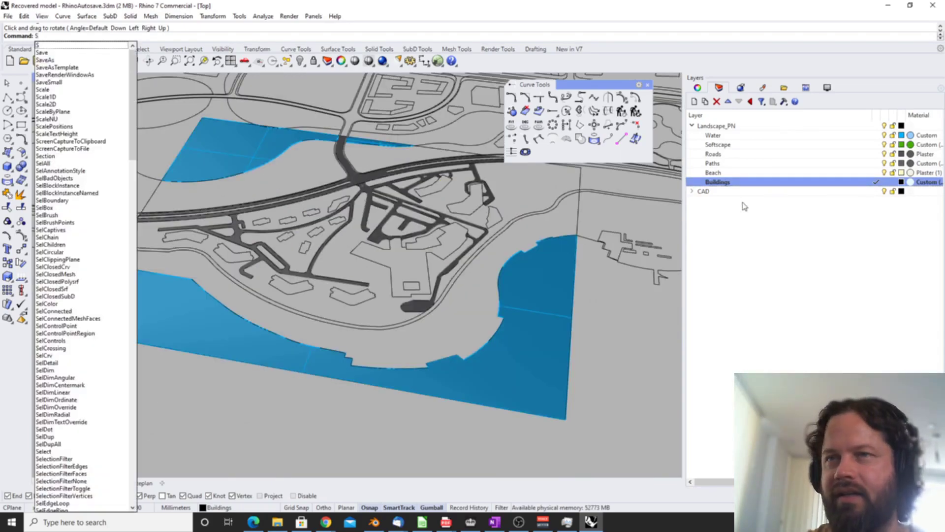
key("Escape")
right_click(719, 182)
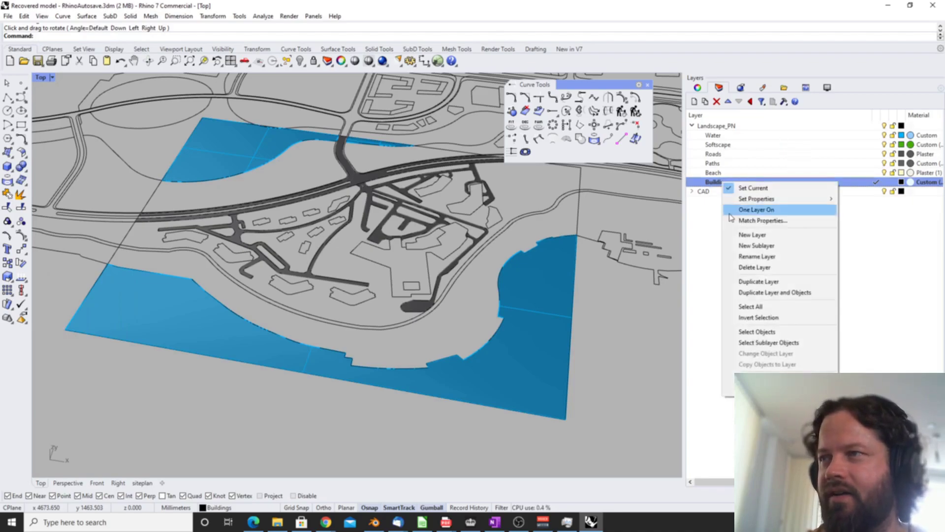
left_click(772, 334)
right_click_drag(363, 255, 413, 259)
left_click(432, 256)
type("SelLast")
key("Return")
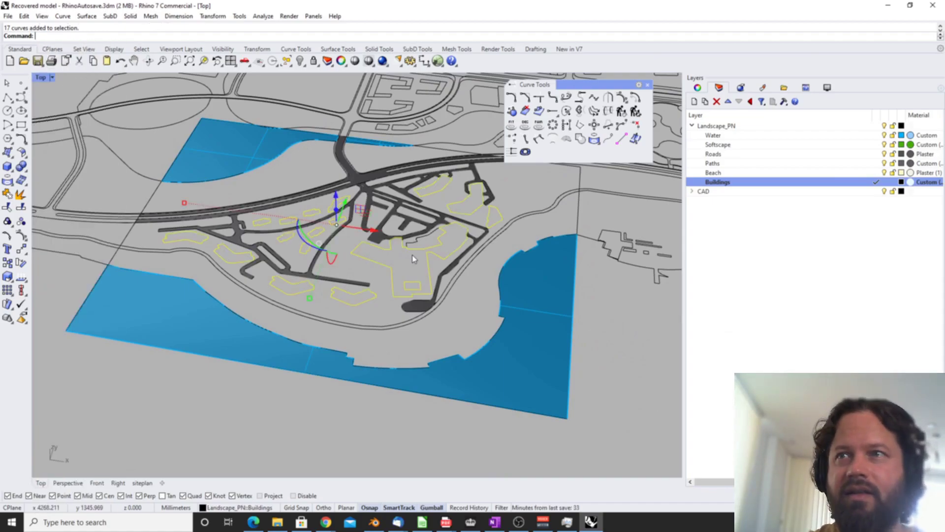
scroll(345, 226, "up", 6)
scroll(340, 250, "down", 4)
mouse_move(340, 250)
right_mouse_down()
mouse_move(323, 256)
mouse_move(327, 250)
right_mouse_up()
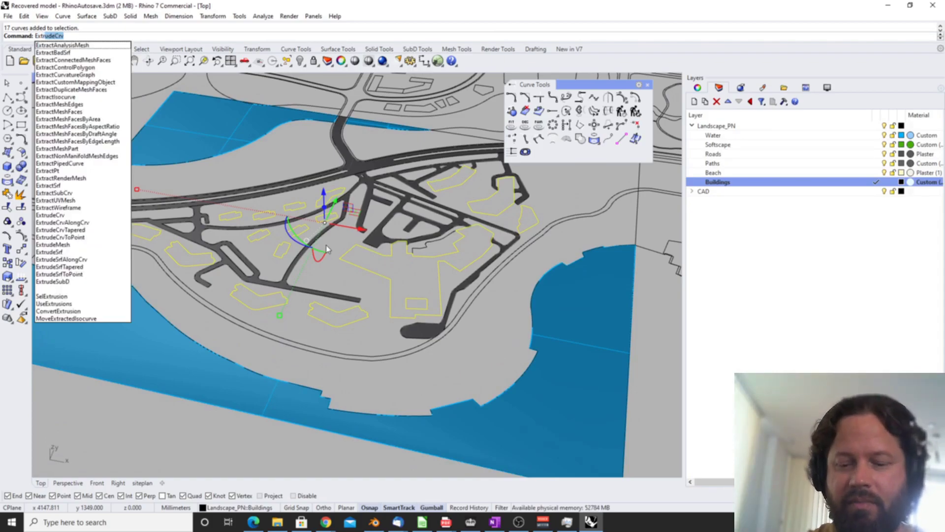
key("Return")
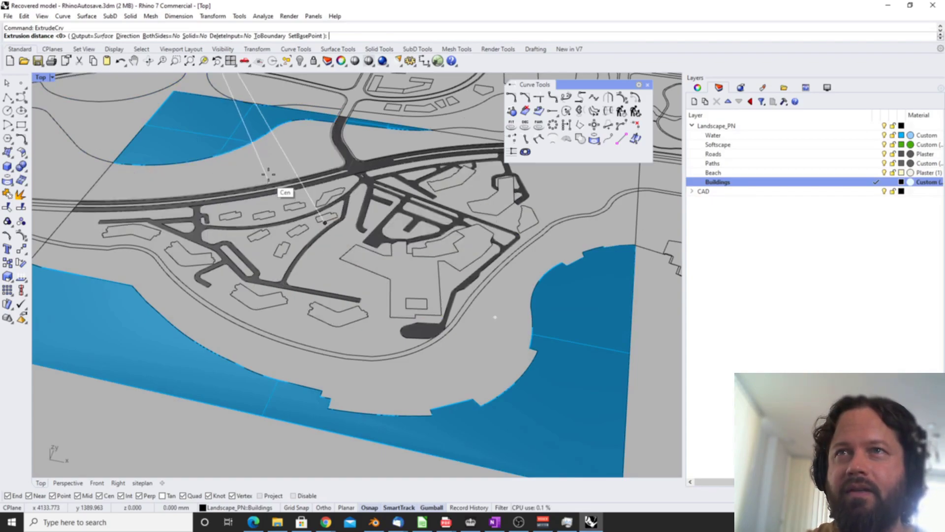
type("s")
key("Return")
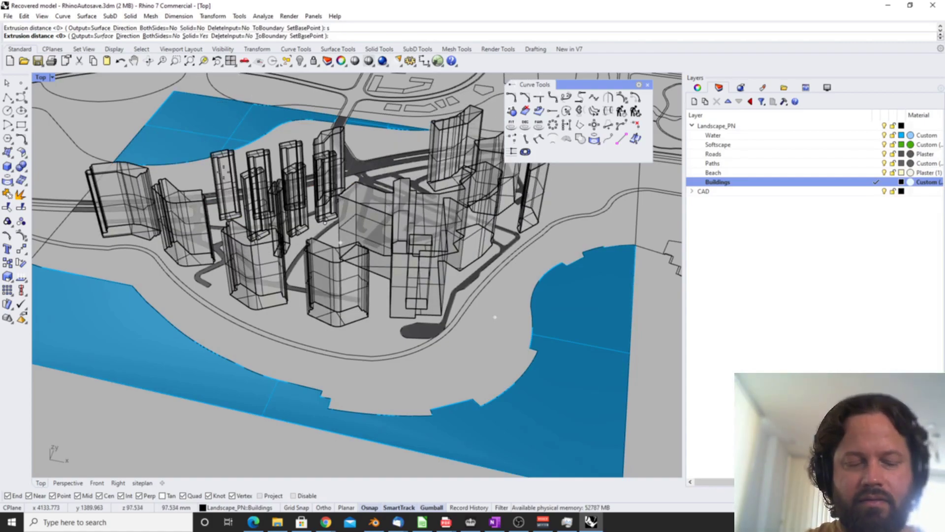
type("20")
Step: Extract the shoreline strip between land and sea with Curve Boolean on the Beach layer and fill it with a planar surface
scroll(223, 172, "down", 3)
right_click_drag(224, 207, 250, 263)
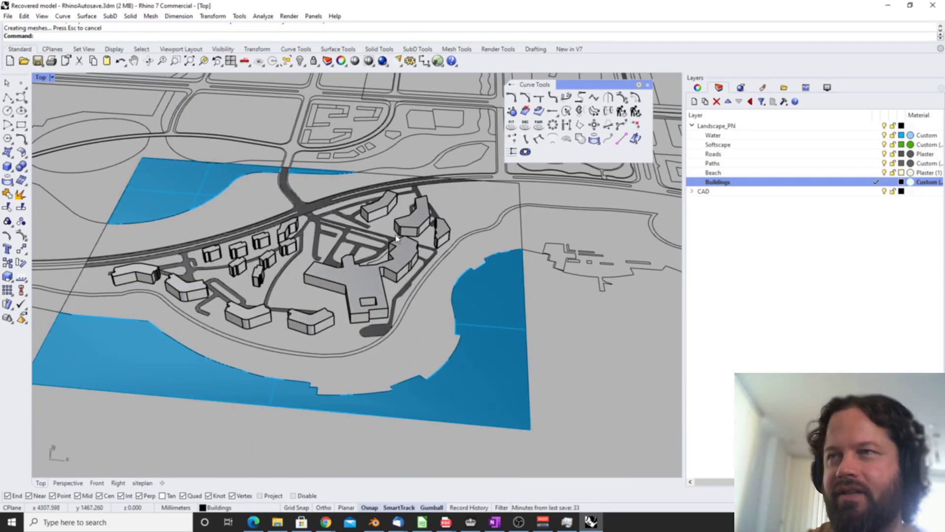
scroll(435, 288, "down", 5)
right_click_drag(438, 294, 439, 346)
scroll(432, 262, "up", 6)
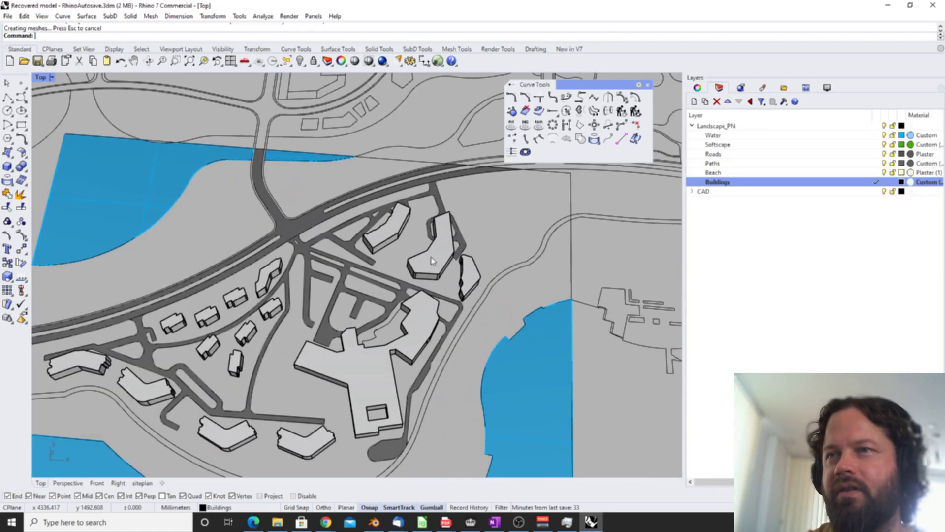
scroll(394, 258, "down", 5)
left_click_drag(497, 449, 378, 185)
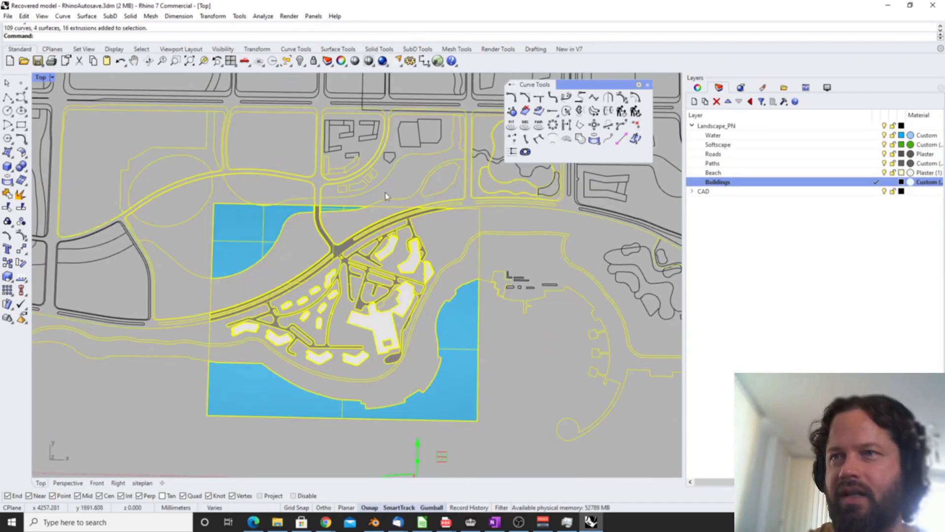
left_click(581, 139)
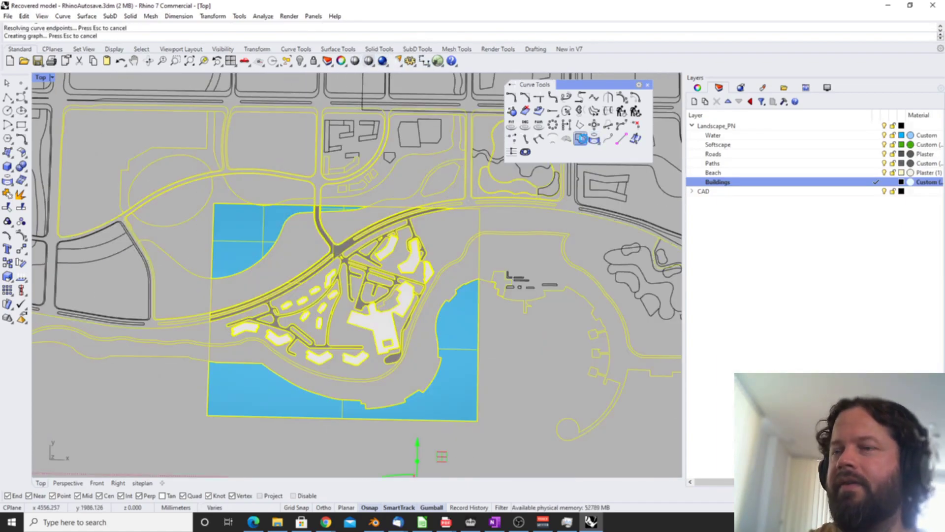
left_click(409, 375)
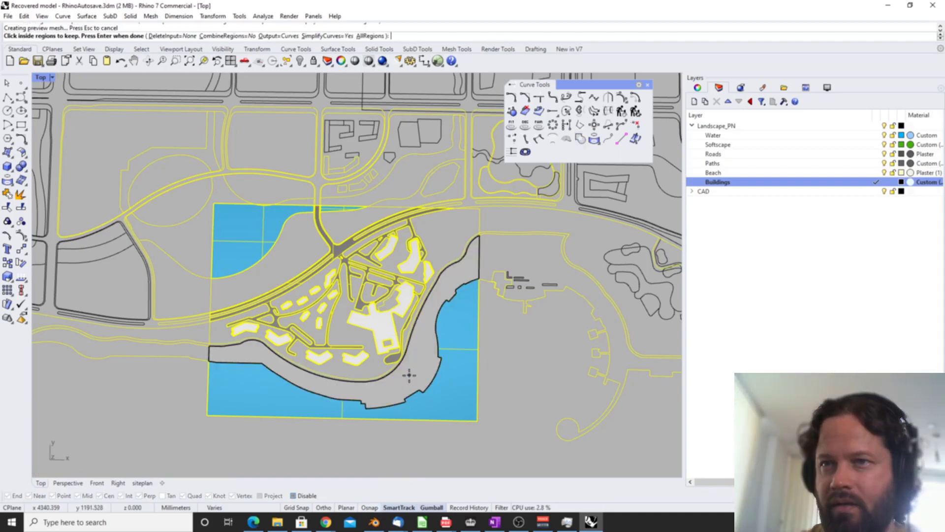
left_click(876, 173)
key("Return")
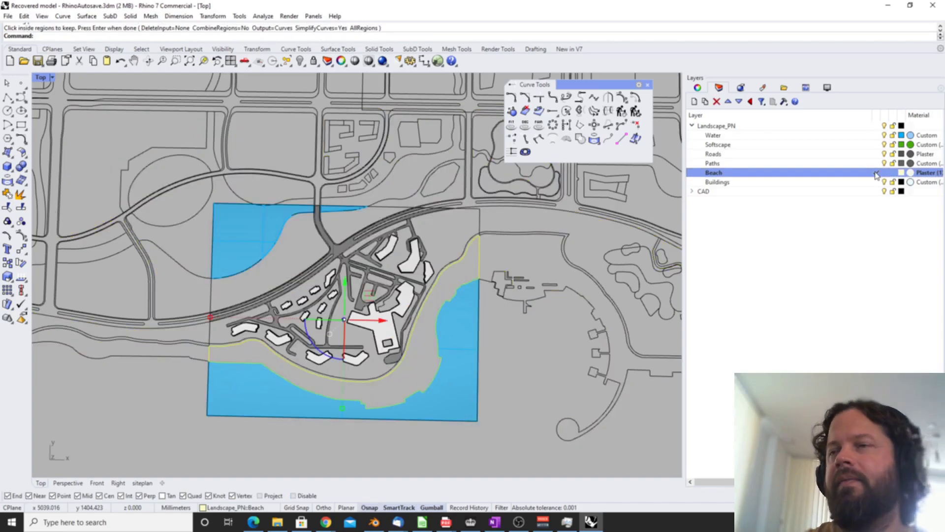
left_click(9, 152)
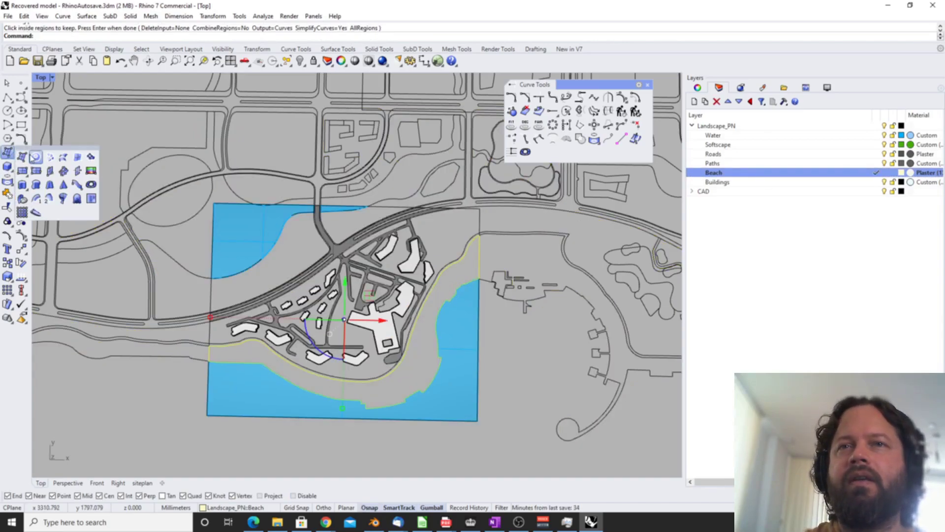
left_click(32, 158)
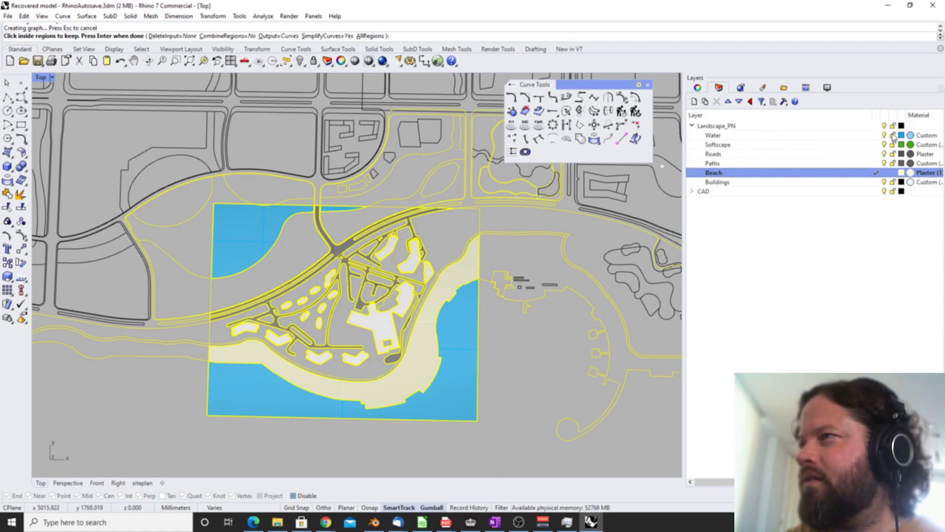
Step: Make Softscape the current layer and pick the Curve Boolean landscape regions around the buildings and western inner roads
left_click(877, 145)
scroll(421, 278, "up", 3)
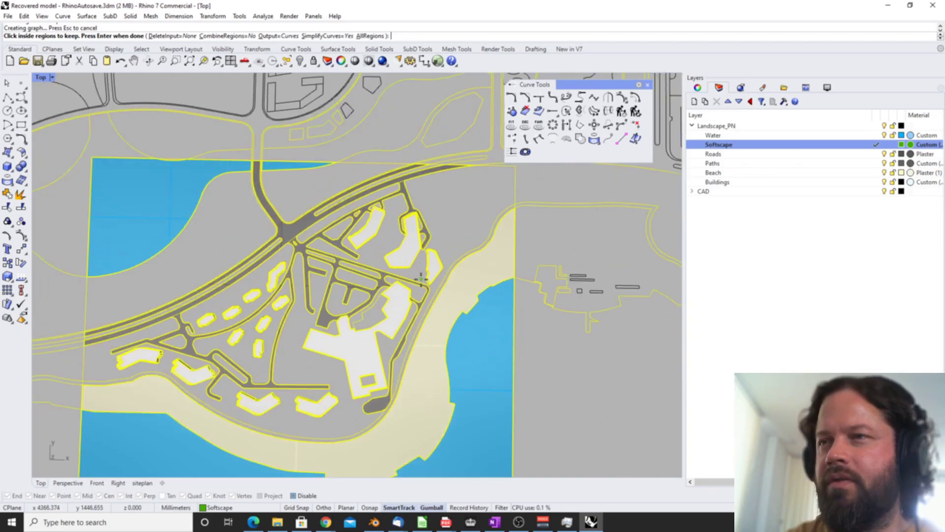
left_click(466, 204)
right_click_drag(307, 359, 386, 280)
left_click(386, 280)
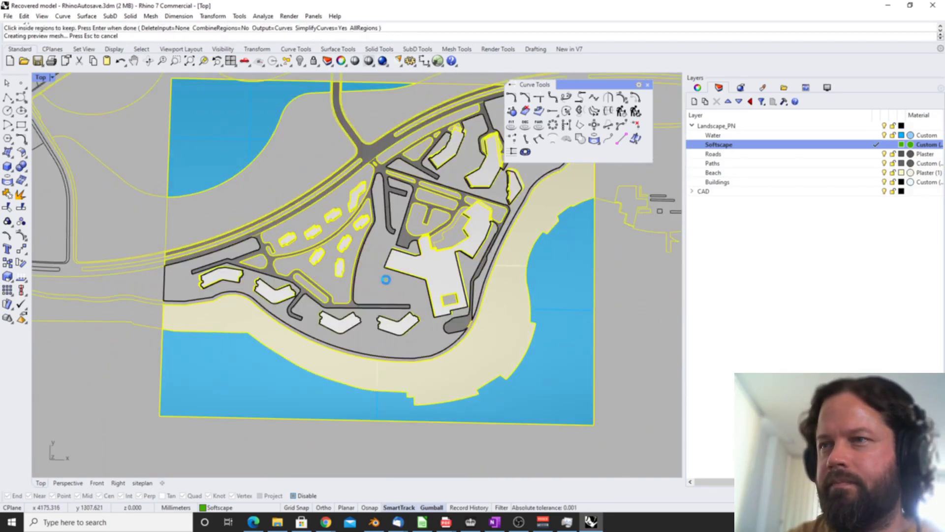
scroll(303, 234, "up", 3)
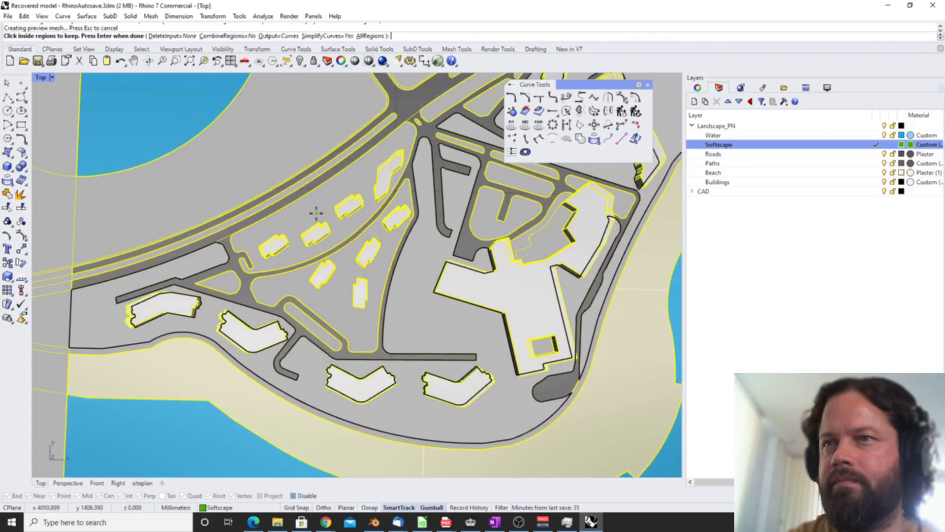
left_click(317, 211)
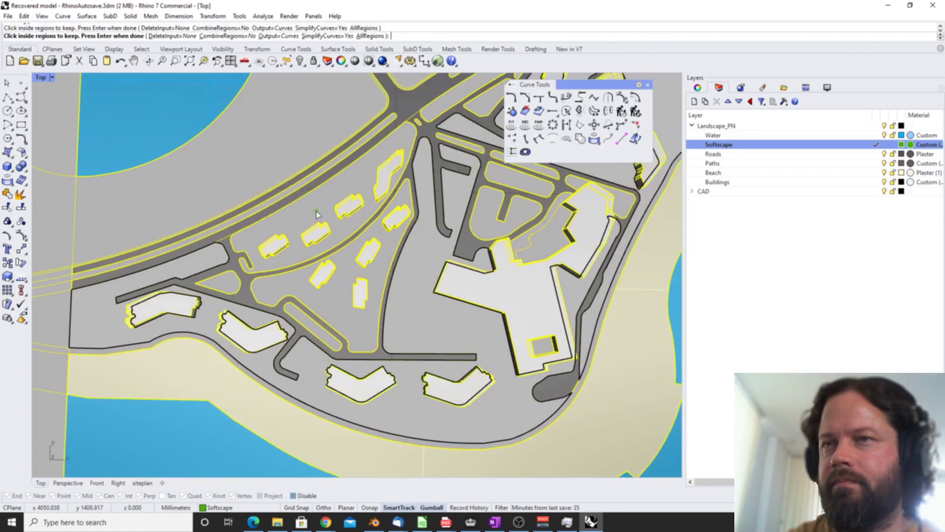
left_click(336, 291)
left_click(313, 327)
Step: Pick the remaining green islands between the central roads and the main road, and extract all landscape outlines on the Softscape layer
scroll(251, 192, "down", 3)
scroll(321, 265, "up", 5)
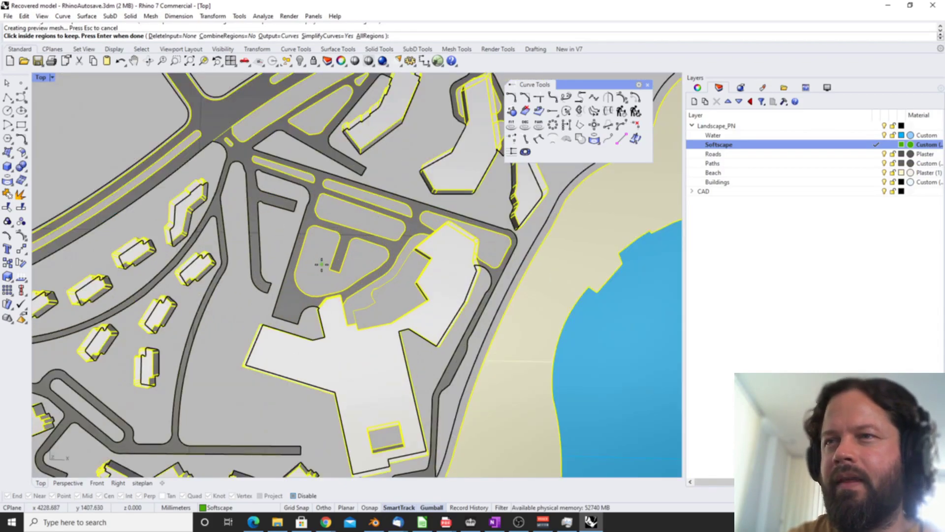
left_click(321, 265)
left_click(357, 218)
left_click(365, 198)
left_click(321, 112)
scroll(285, 152, "up", 4)
scroll(291, 148, "up", 6)
left_click(291, 148)
scroll(378, 199, "down", 12)
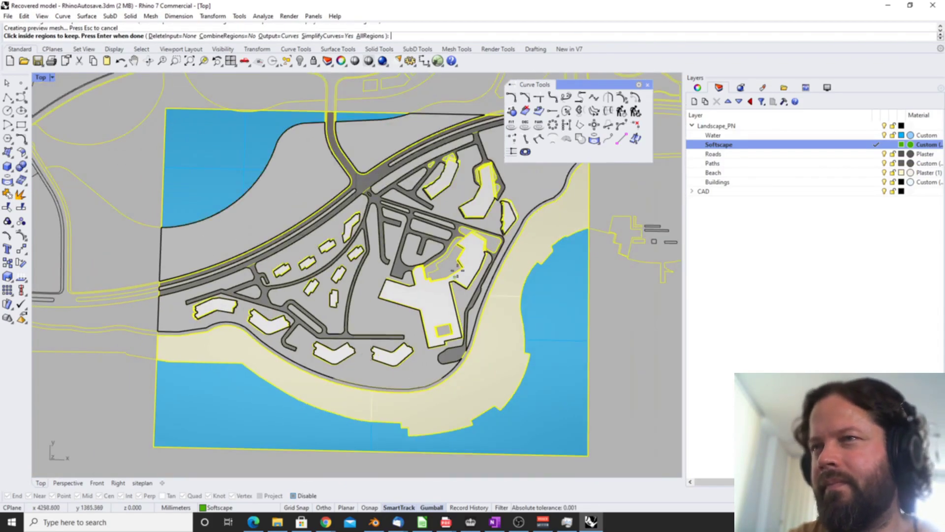
scroll(422, 319, "up", 2)
right_click_drag(390, 217, 302, 217)
scroll(315, 219, "down", 2)
right_click(327, 226)
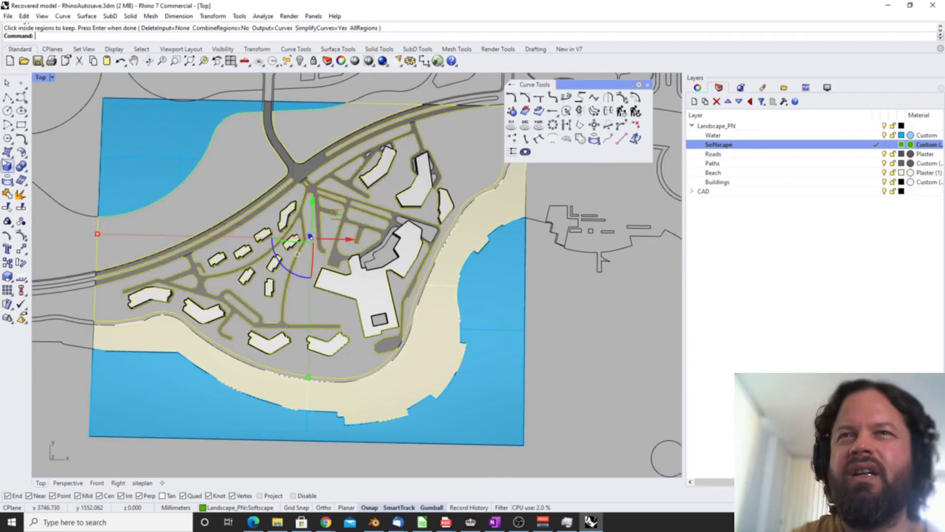
Step: Fill the extracted landscape outlines with planar surfaces on the Softscape layer and clear the selection
left_click(8, 154)
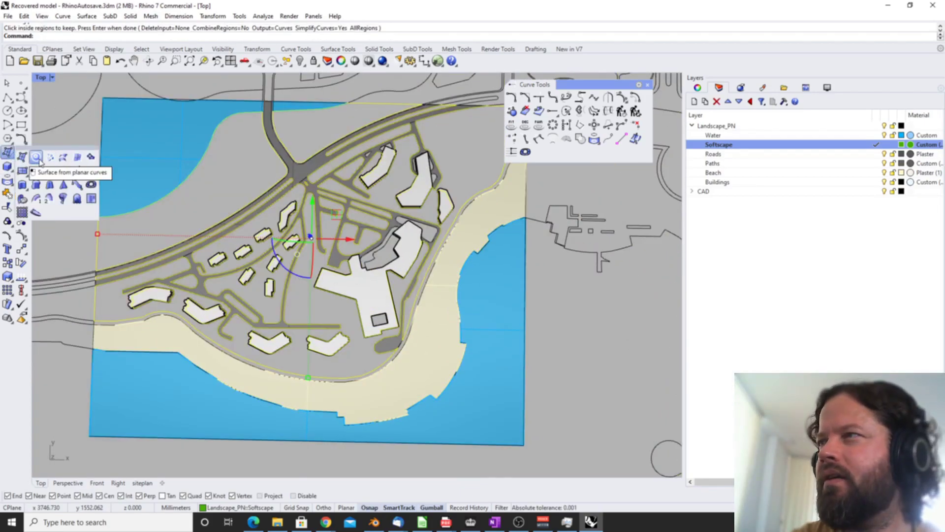
left_click(36, 157)
scroll(314, 232, "down", 5)
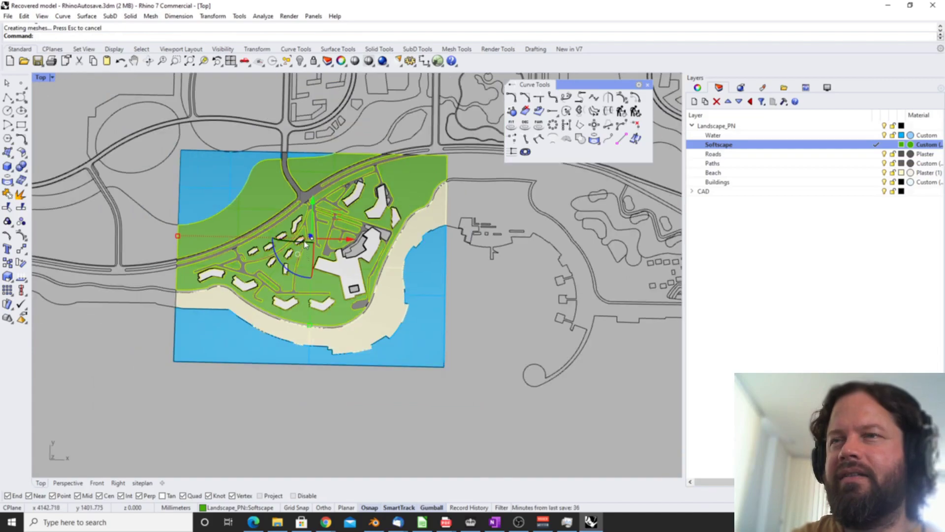
key("Escape")
Step: Examine the landscape surfaces along the main road, around the buildings and at the beach edge for unfilled path strips
right_click_drag(317, 239, 350, 278)
scroll(432, 270, "up", 9)
scroll(431, 261, "down", 7)
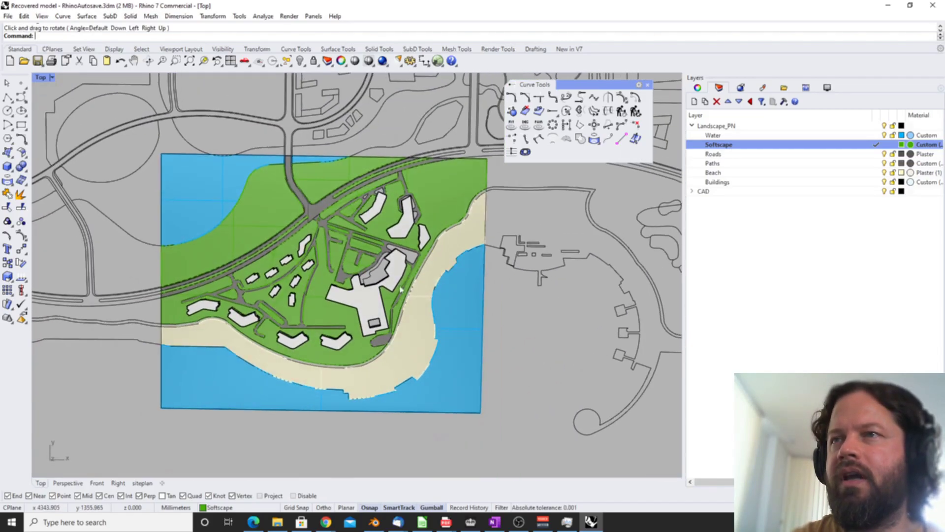
scroll(414, 198, "up", 6)
scroll(363, 188, "down", 6)
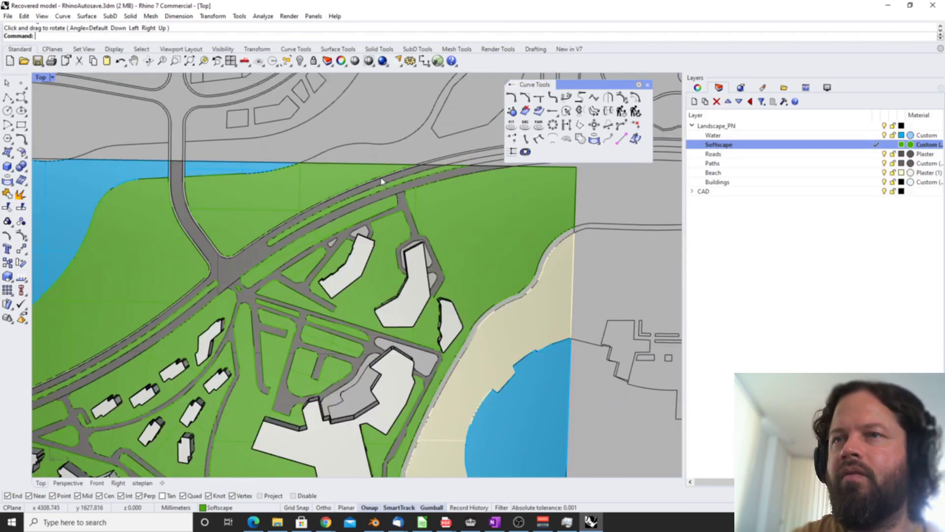
scroll(234, 364, "up", 5)
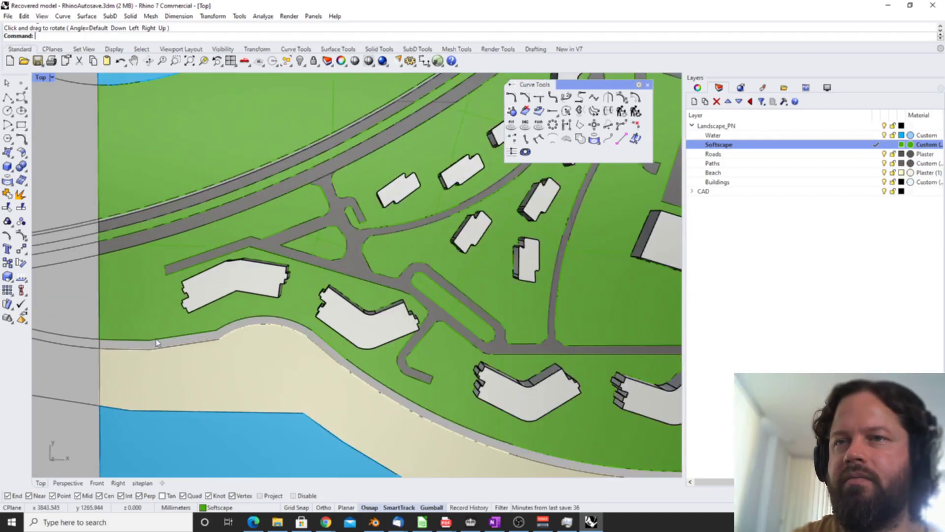
scroll(244, 300, "down", 5)
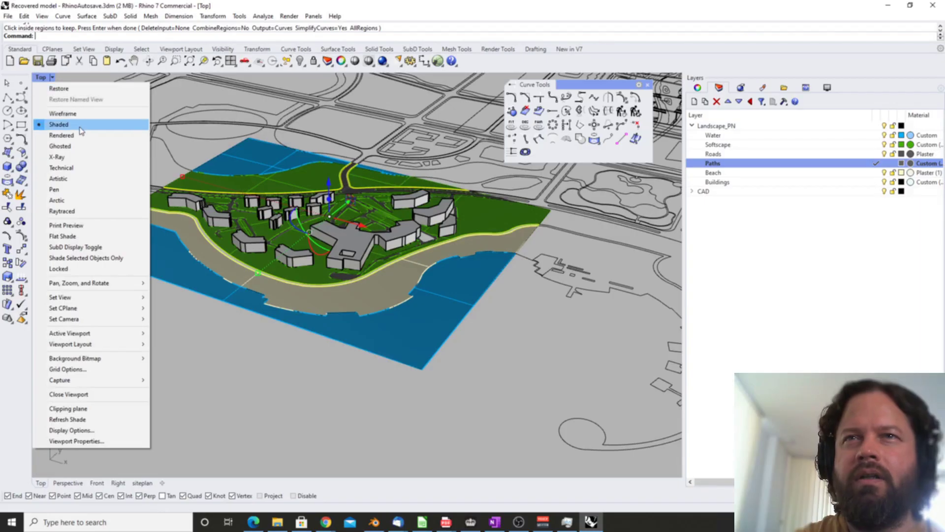
Step: Switch the viewport to Rendered display and inspect the coloured masterplan from several angles
left_click(54, 125)
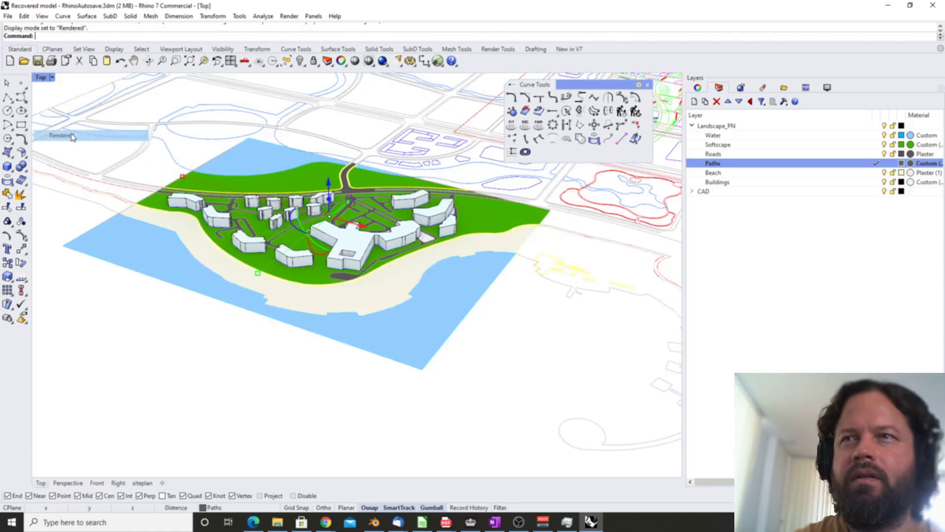
right_click_drag(373, 267, 458, 262)
scroll(486, 261, "up", 6)
scroll(502, 241, "down", 6)
right_click_drag(502, 241, 405, 247)
scroll(366, 197, "up", 6)
scroll(366, 198, "up", 2)
scroll(365, 198, "down", 4)
scroll(461, 289, "up", 4)
scroll(462, 288, "down", 6)
left_click(465, 270)
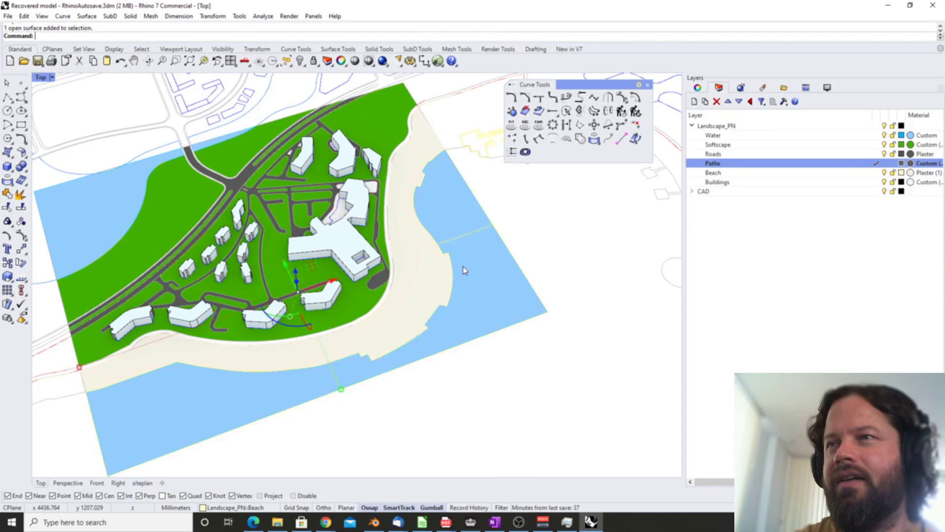
Step: Examine the rendered site from above and the unfilled strips along the main road junction
scroll(378, 238, "down", 3)
scroll(332, 215, "up", 5)
right_click_drag(333, 216, 380, 338)
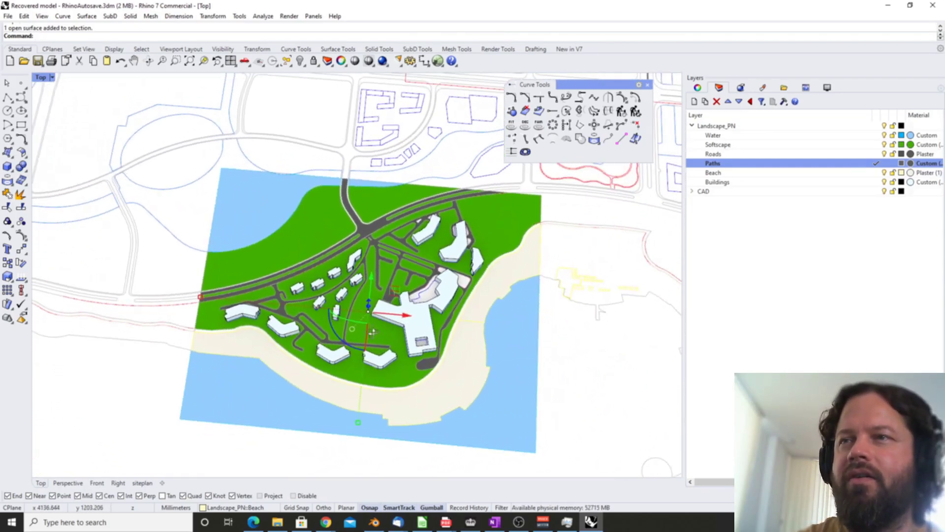
scroll(415, 335, "up", 4)
scroll(377, 261, "down", 3)
right_click_drag(378, 263, 370, 302)
scroll(344, 192, "up", 10)
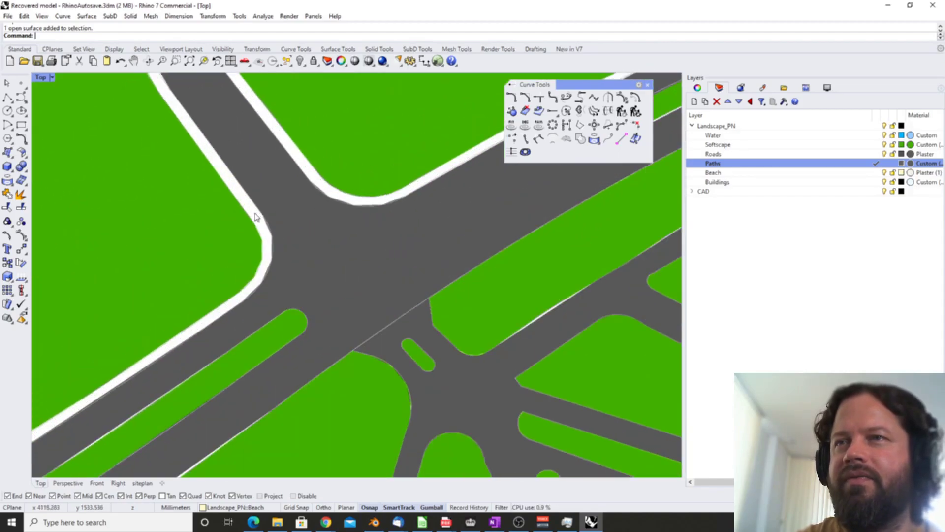
scroll(255, 217, "down", 10)
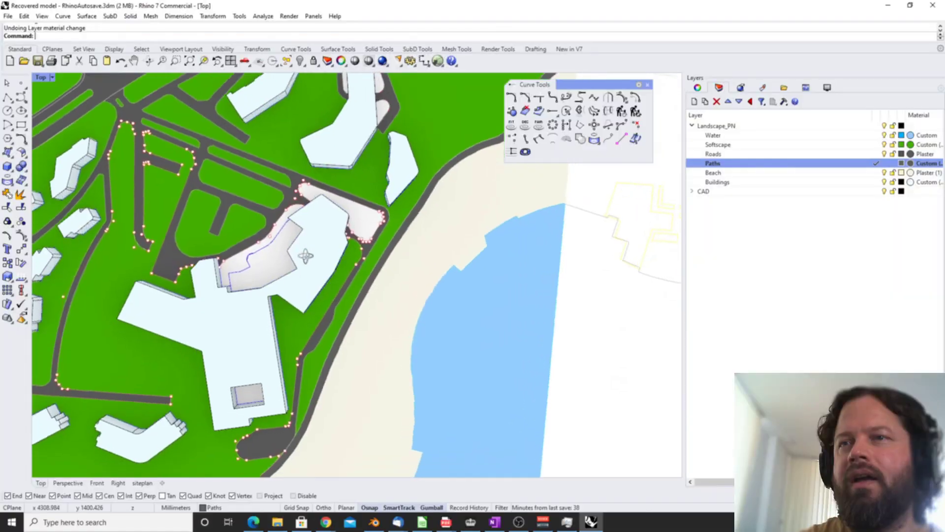
Step: Examine the rendered paths around the large central building and the whole waterfront from an angled view
right_click_drag(306, 256, 295, 283)
scroll(235, 209, "up", 8)
scroll(407, 203, "down", 8)
right_click_drag(340, 210, 380, 228)
scroll(386, 222, "down", 8)
scroll(363, 239, "up", 7)
scroll(340, 234, "down", 8)
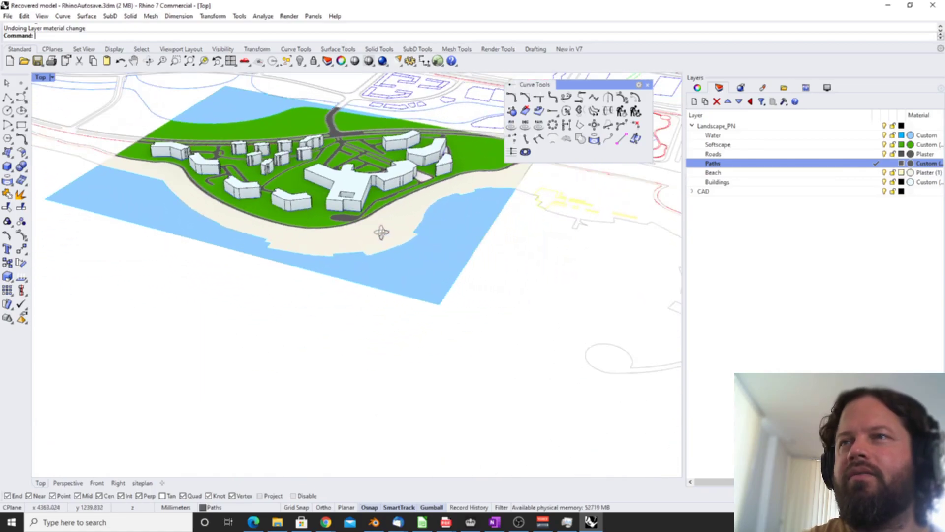
Step: Turn off the display of curves in the Rendered viewport and view the masterplan surfaces without linework
left_click(828, 88)
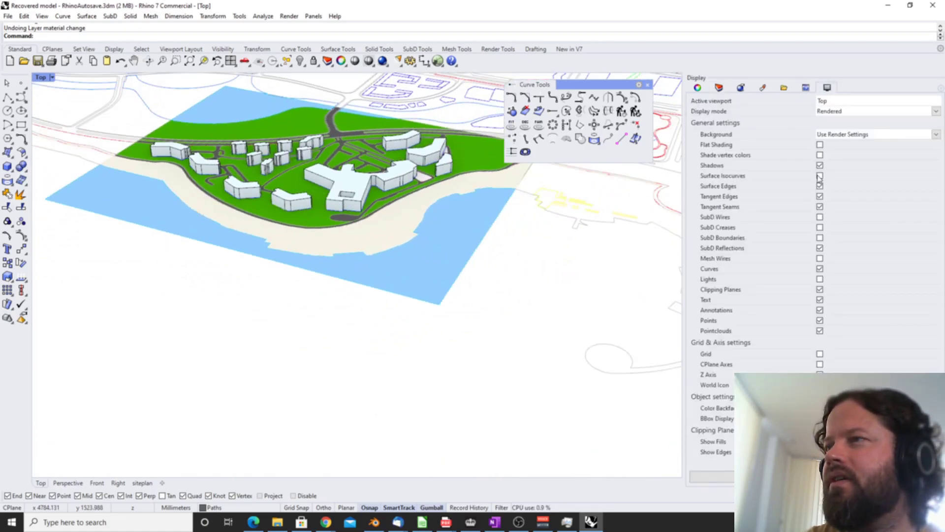
left_click(820, 269)
right_click_drag(388, 258, 424, 268)
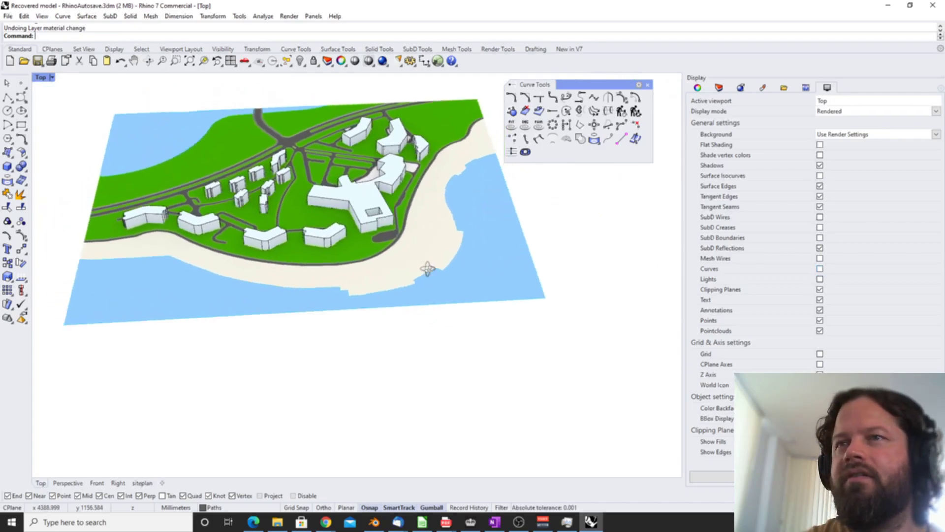
Step: Examine the rendered masterplan without linework from opposite ends of the site, including the central building, road junction and beach surface
scroll(424, 268, "down", 7)
right_click_drag(369, 310, 340, 307)
scroll(399, 244, "up", 7)
scroll(400, 243, "up", 4)
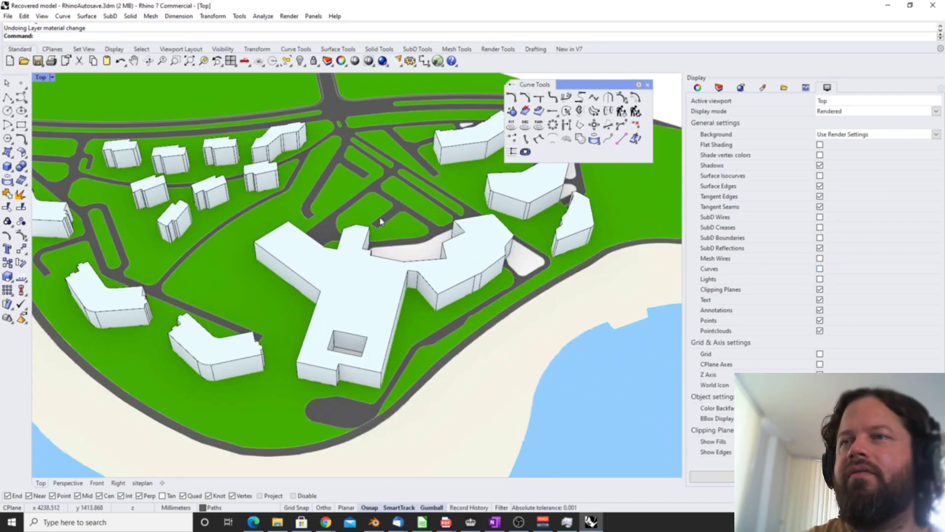
scroll(329, 217, "down", 3)
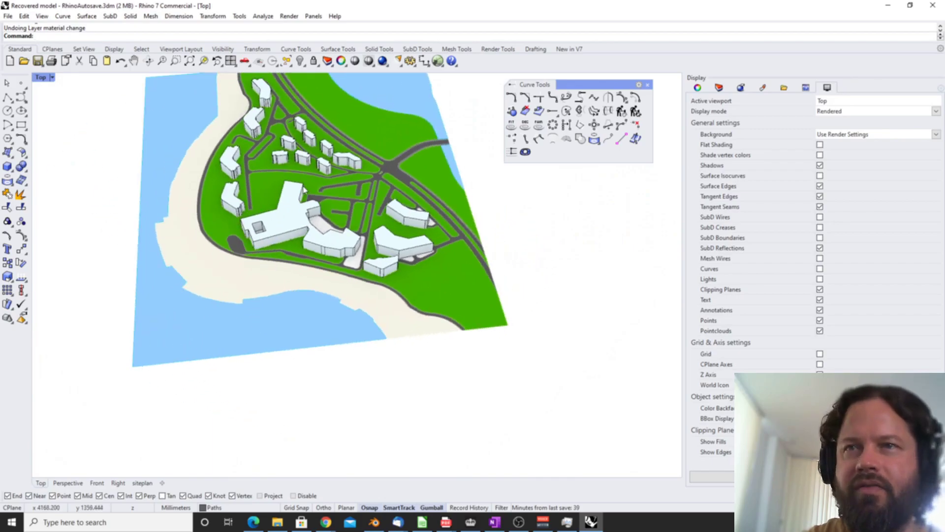
scroll(402, 168, "up", 5)
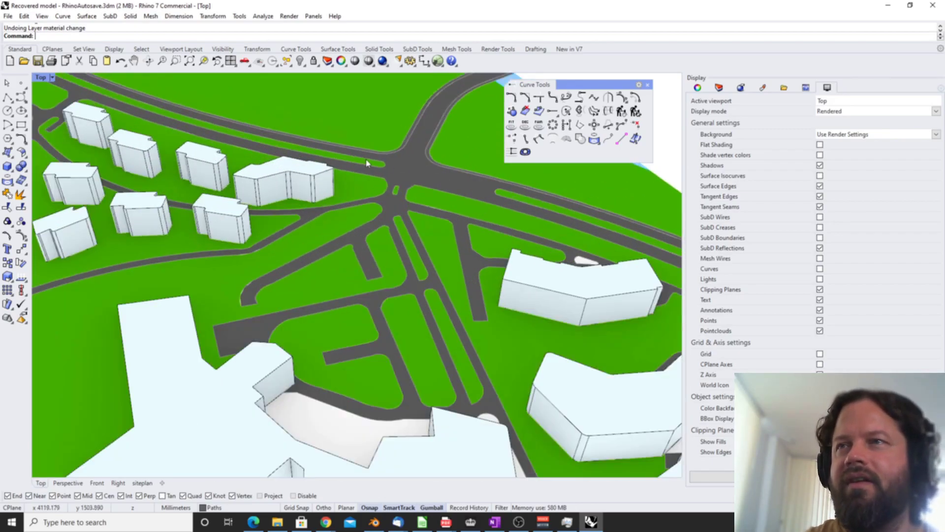
scroll(366, 164, "down", 6)
right_click_drag(350, 215, 467, 299)
scroll(527, 299, "up", 5)
left_click(419, 293)
scroll(424, 233, "down", 5)
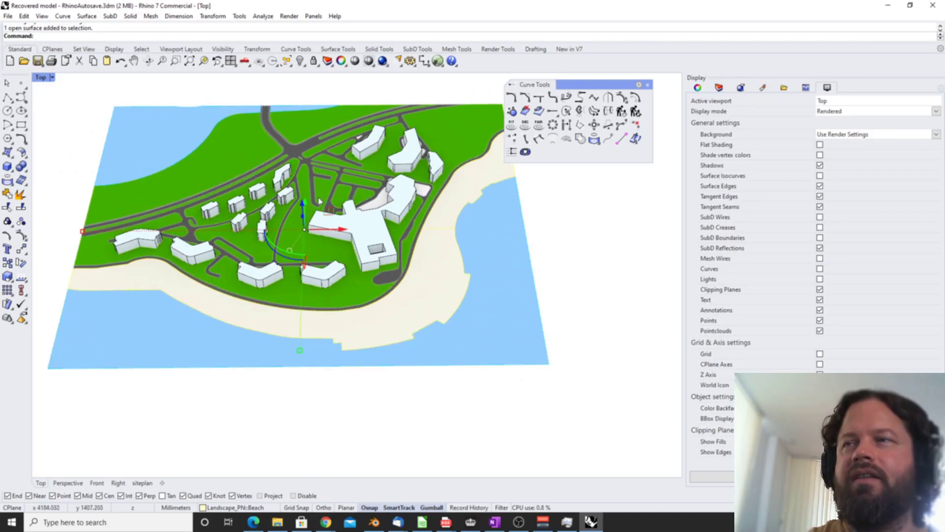
Step: Switch the Top viewport to Wireframe display and reset it to plan view over the purple practice outlines beside the masterplan
scroll(296, 217, "up", 5)
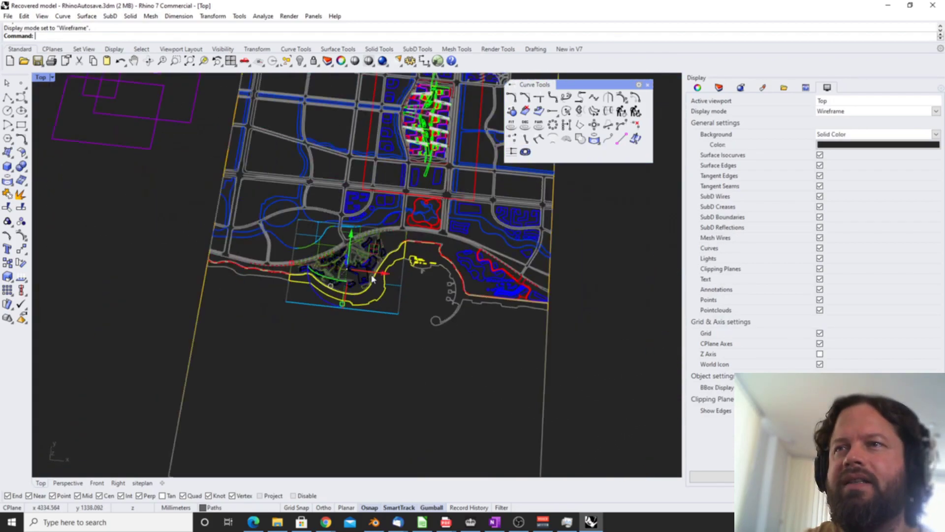
scroll(376, 313, "down", 4)
scroll(347, 235, "up", 8)
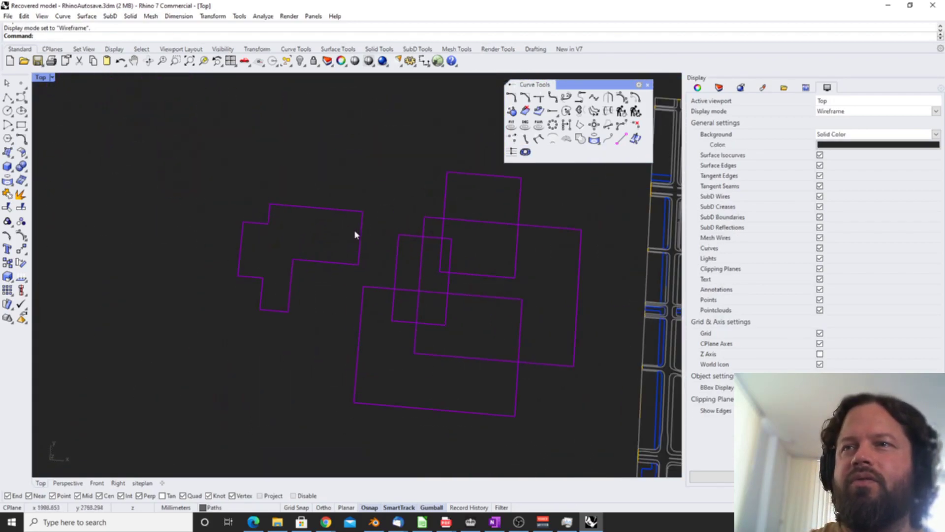
left_click(41, 78)
mouse_move(74, 298)
left_click(210, 315)
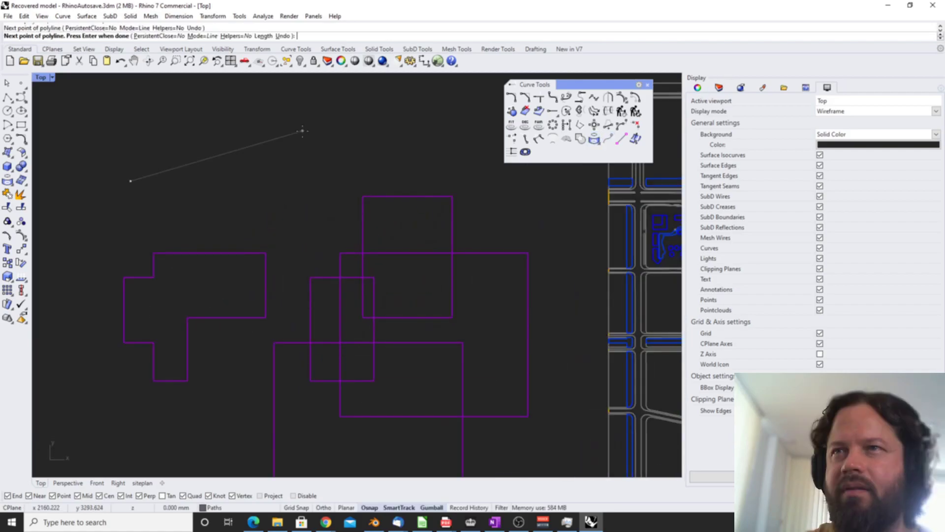
Step: Draw a sloping two-point polyline above the stepped purple outline and mark its start with a point object
key("Return")
left_click(296, 133)
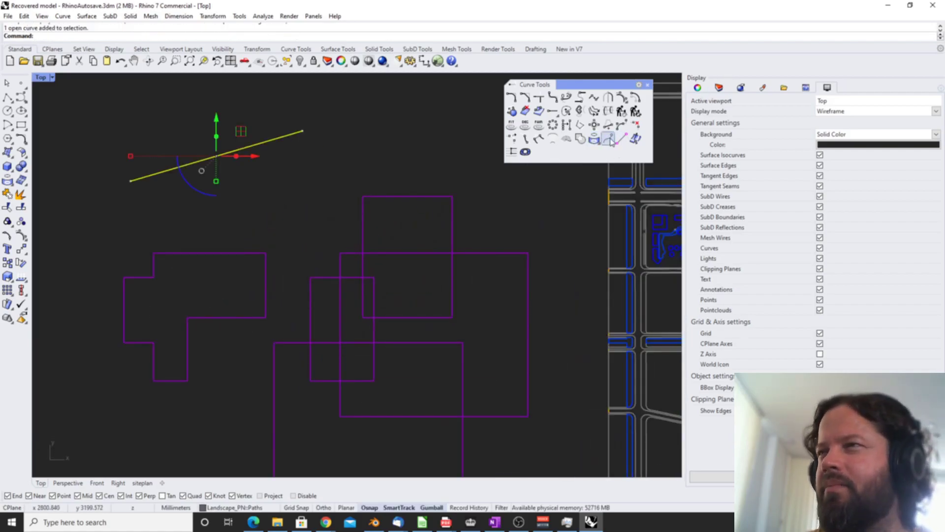
scroll(135, 181, "up", 5)
left_click(134, 181)
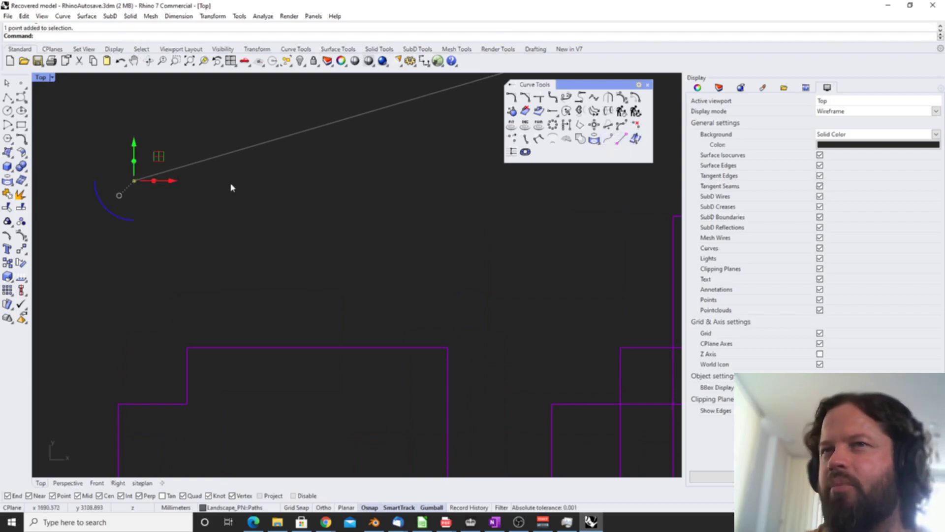
Step: Mark the end of the sloping line with a point object using CrvEnd
scroll(250, 220, "down", 4)
left_click(407, 132)
left_click(400, 127)
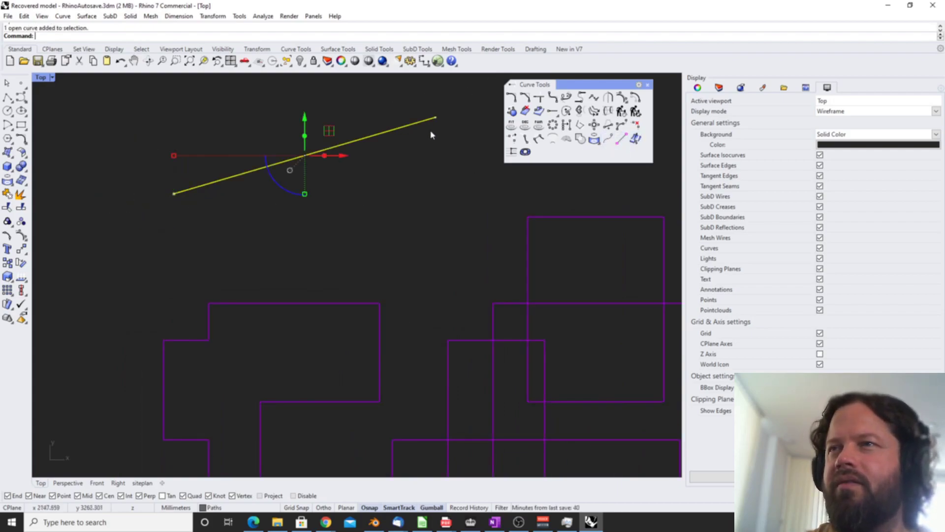
right_click(608, 138)
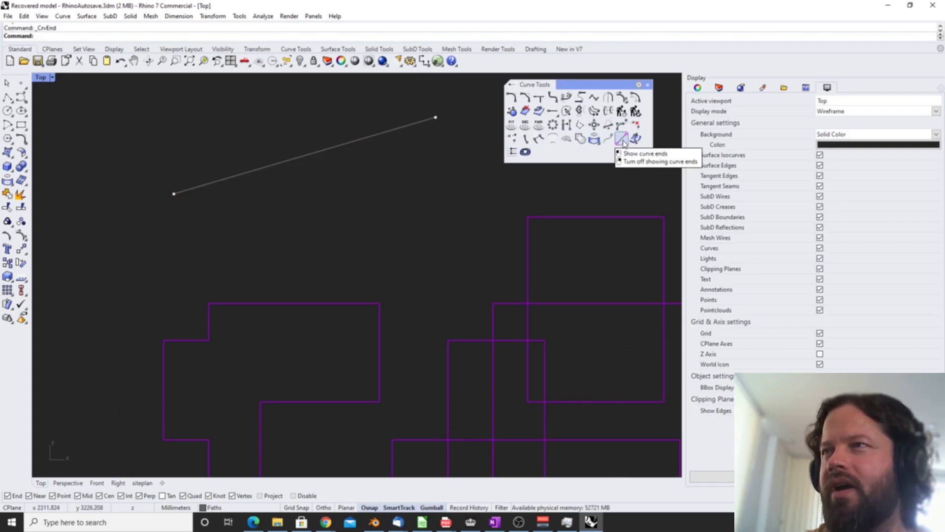
Step: Draw an S-shaped curve below the sloping line and show its ends in magenta with End Analysis
left_click(365, 198)
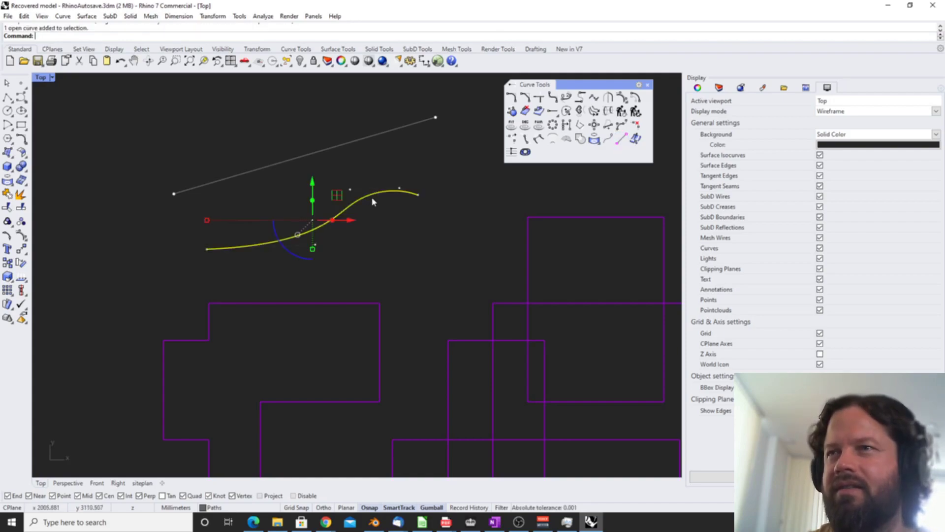
left_click(623, 139)
left_click_drag(276, 191, 115, 134)
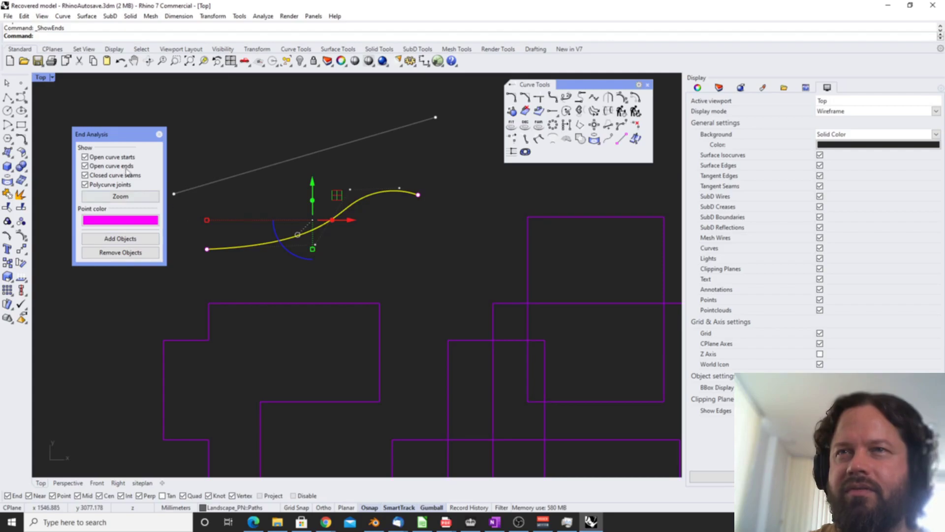
left_click(159, 134)
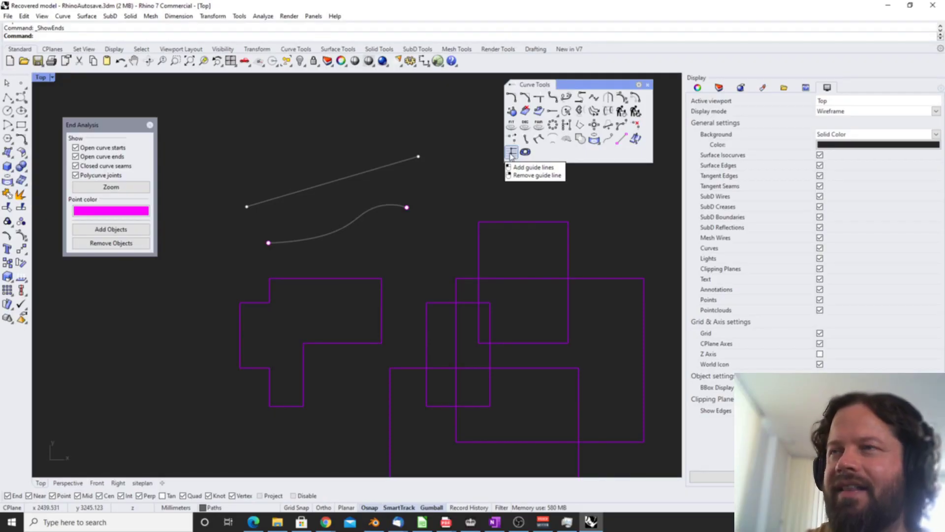
scroll(236, 180, "down", 3)
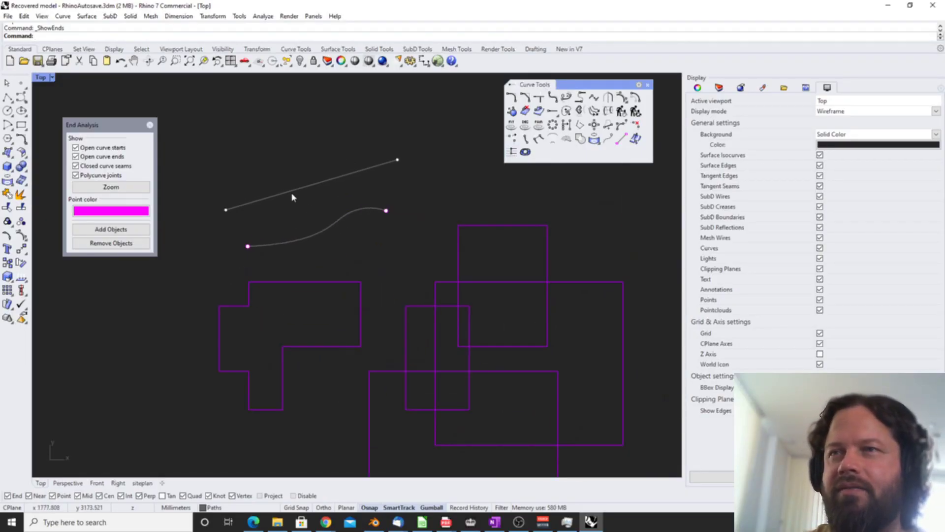
left_click_drag(105, 125, 86, 119)
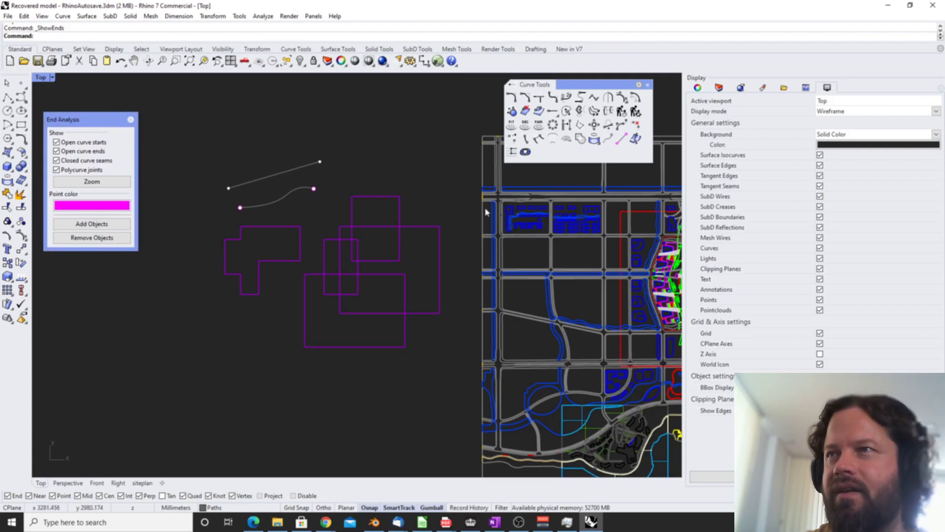
Step: Add two diagonal guide lines that cross each other over the purple practice outlines
left_click(511, 154)
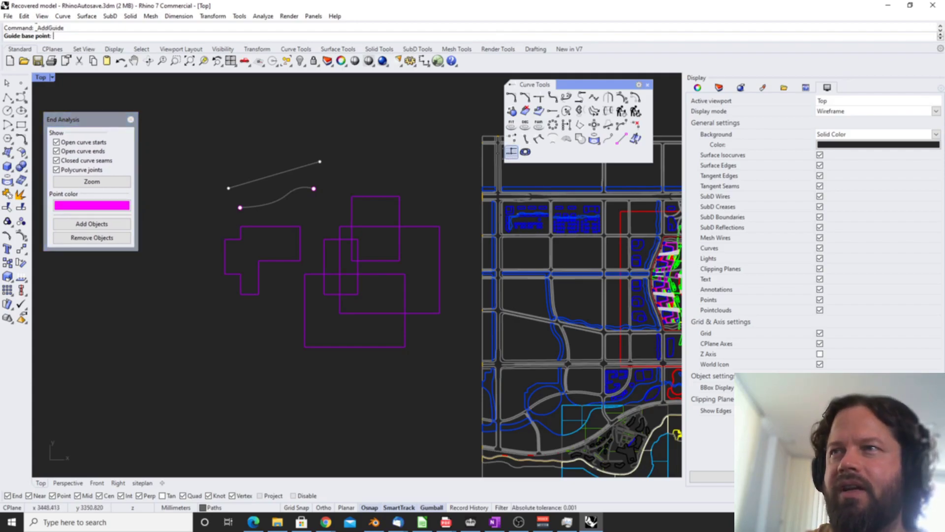
left_click(195, 132)
left_click(295, 240)
right_click_drag(391, 227, 365, 192)
scroll(375, 181, "down", 4)
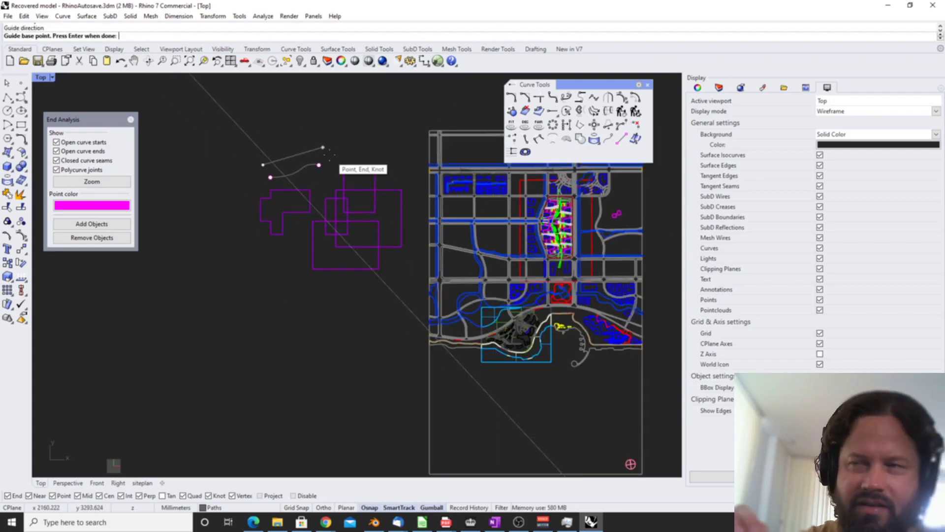
scroll(329, 153, "up", 5)
left_click(439, 149)
left_click(149, 419)
Step: Draw a polyline among the practice rectangles, snapping its points to the guide lines and the rectangle corners
left_click(7, 97)
scroll(361, 289, "down", 4)
scroll(369, 274, "up", 3)
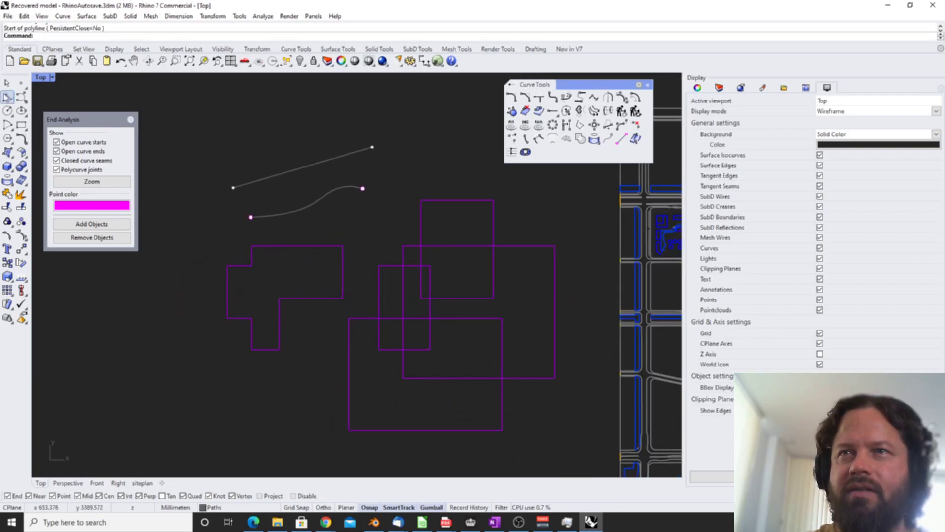
left_click(300, 272)
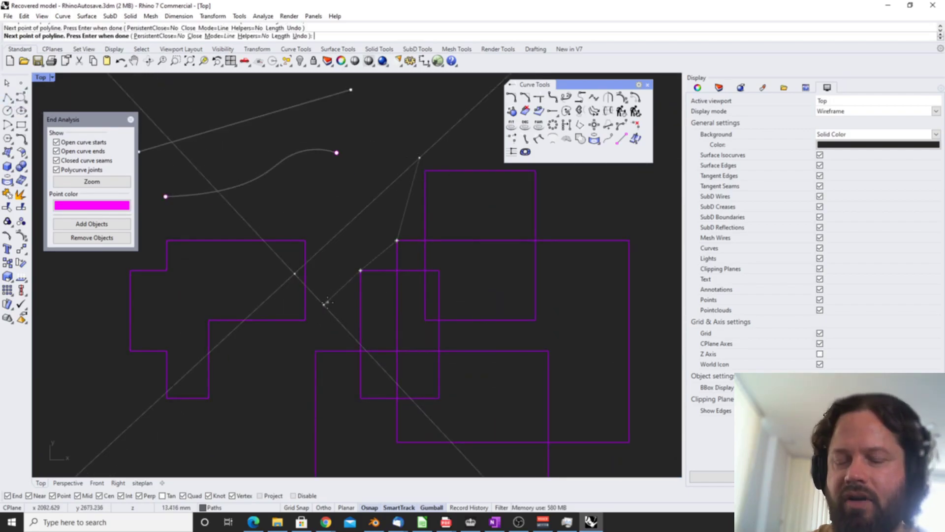
key("Return")
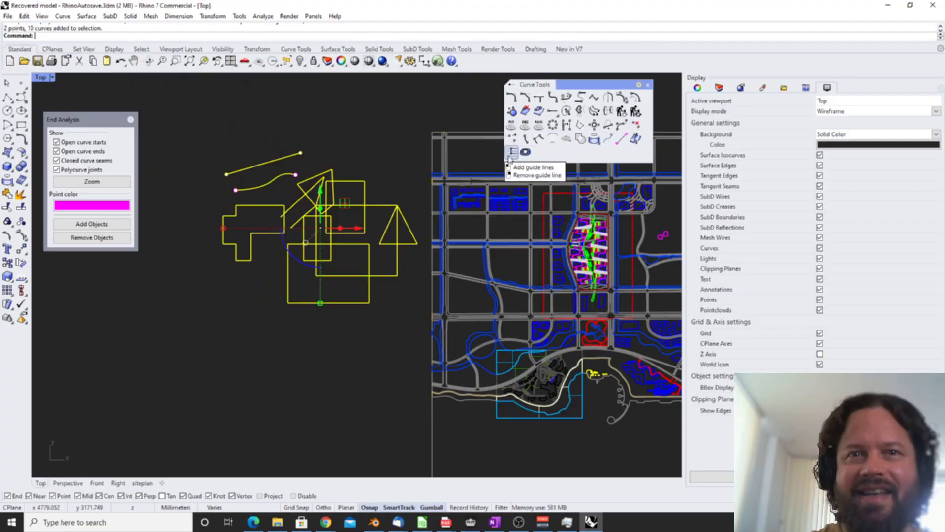